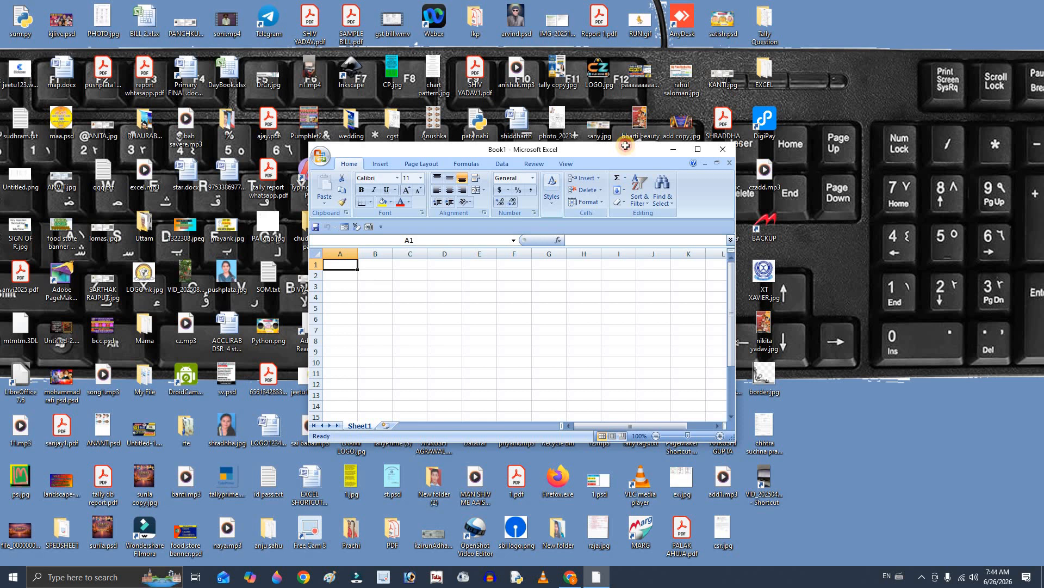
Step: Maximize the workbook window and increase the font size of the whole sheet to 18
double_click(625, 150)
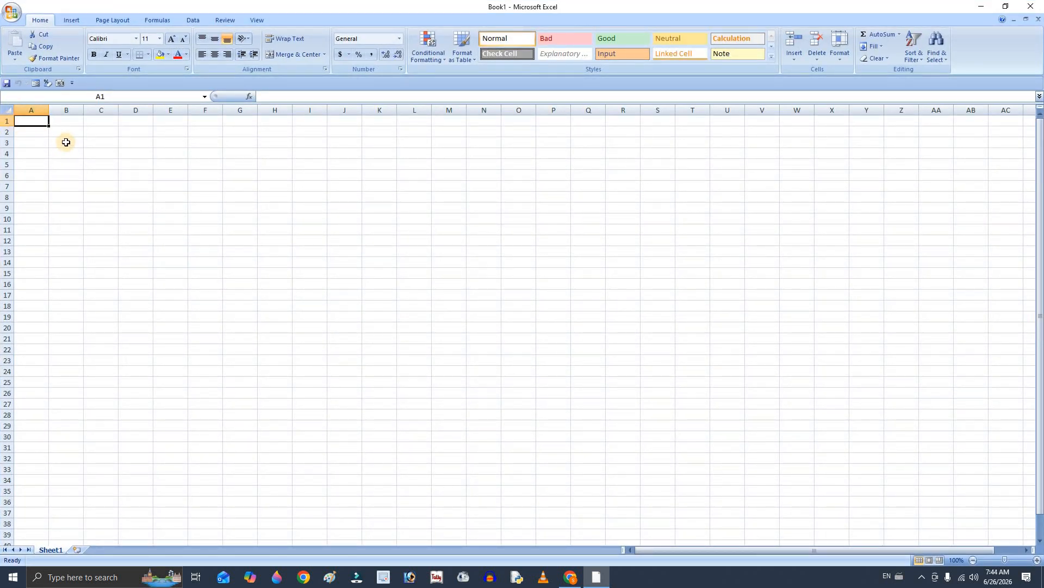
key(ctrl+a)
click(172, 38)
click(172, 39)
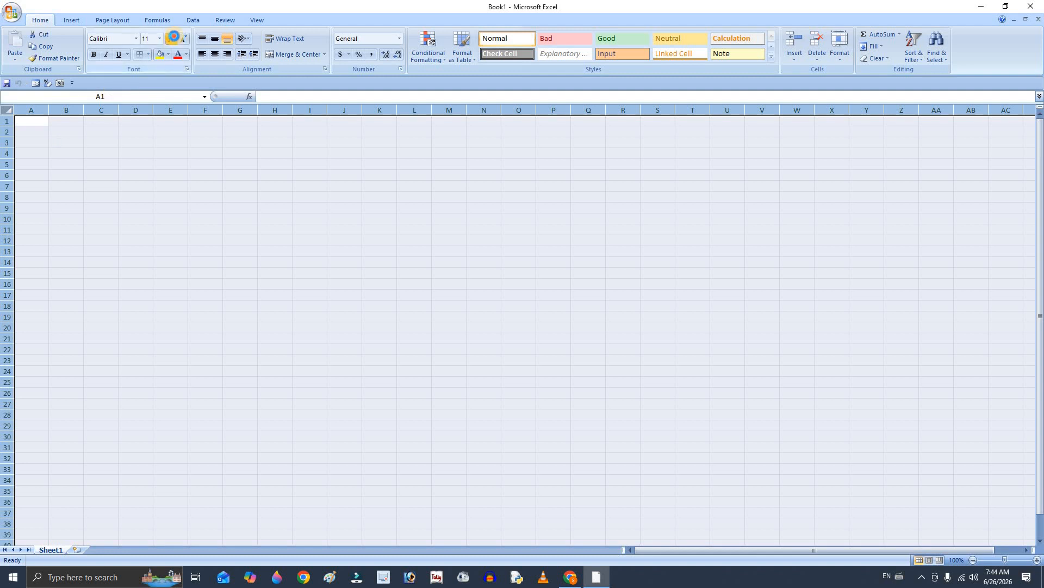
click(173, 39)
click(173, 39)
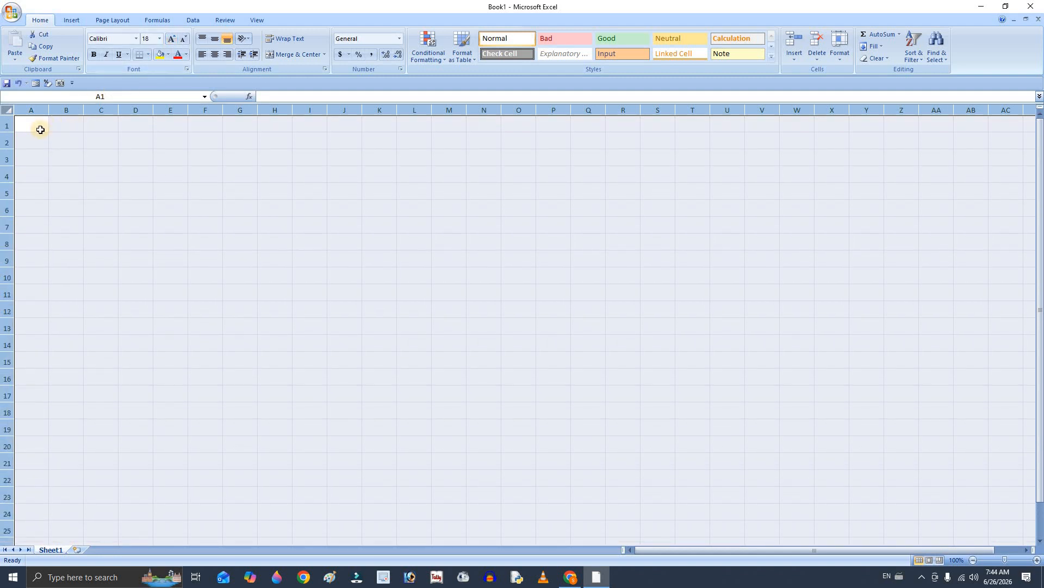
click(39, 127)
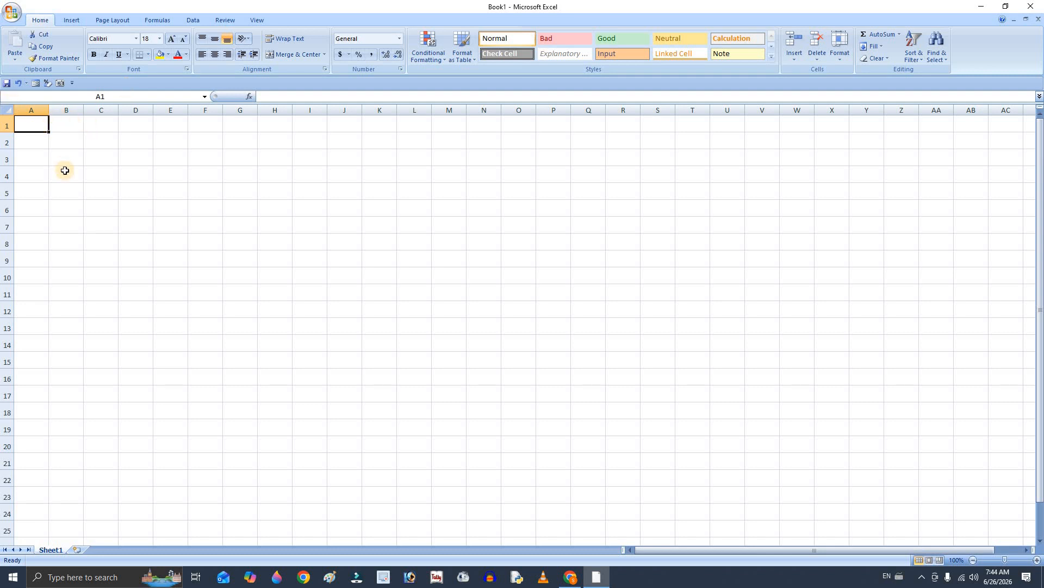
text(Name)
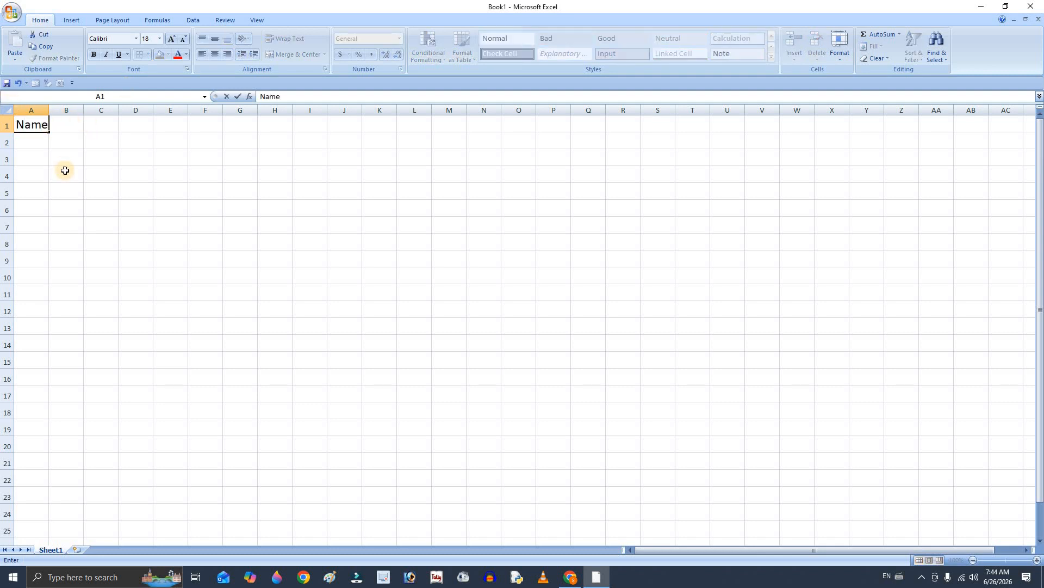
key(BackSpace)
key(BackSpace)
key(BackSpace)
key(BackSpace)
Step: Enter the headings "Sl No" in cell A1 and "Name" in cell B1
text(Sl)
key(Tab)
text(Name)
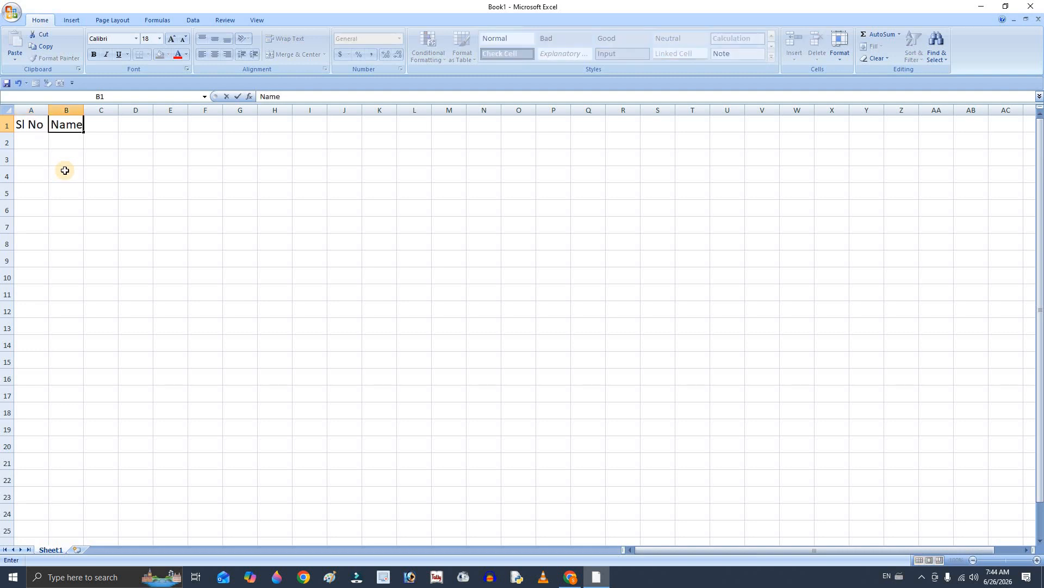
key(Tab)
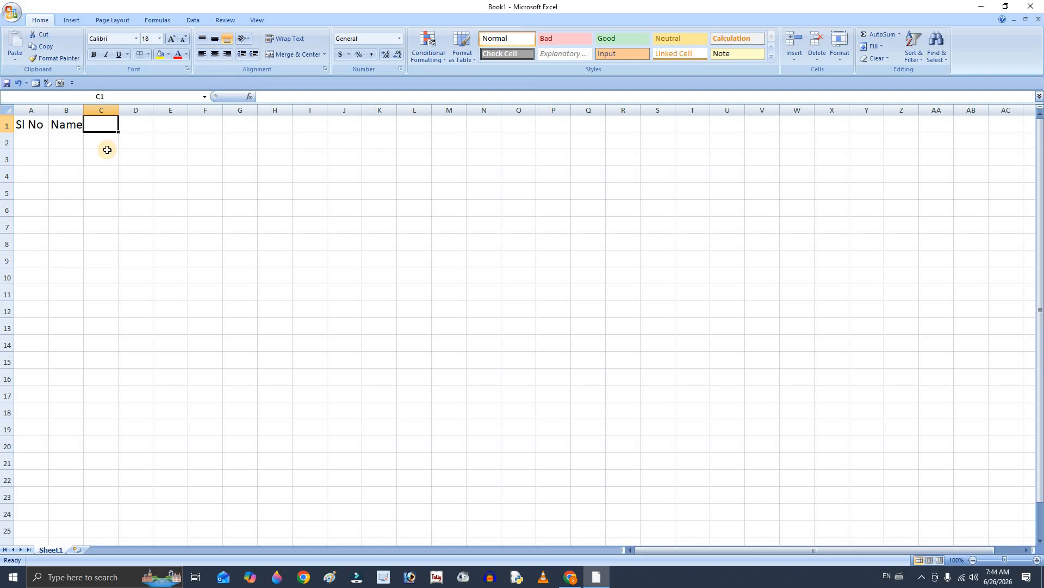
Step: Enter the date 01/06/2026 in cell C1
text(01/06)
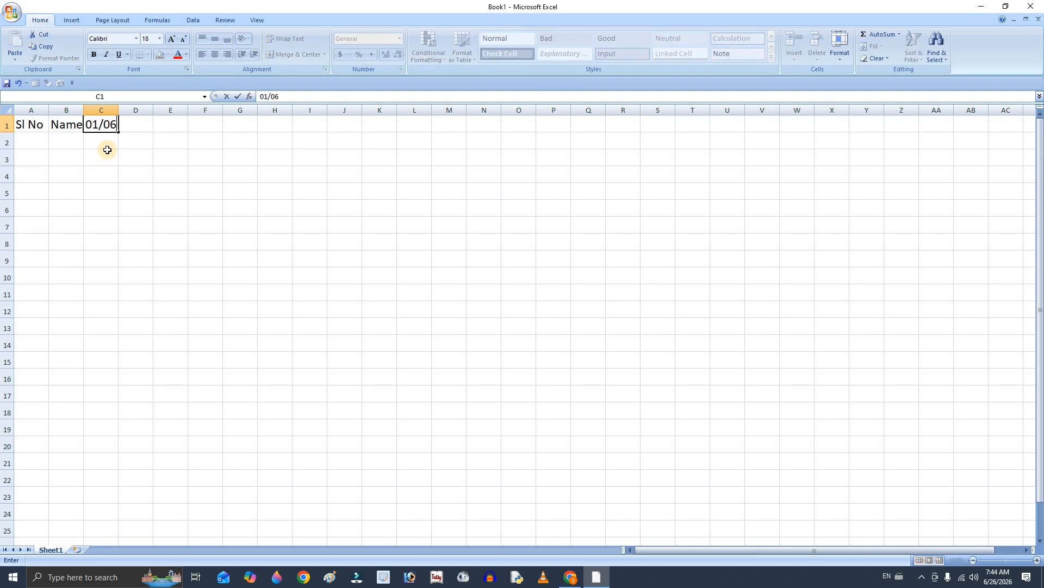
text(/2026)
key(Return)
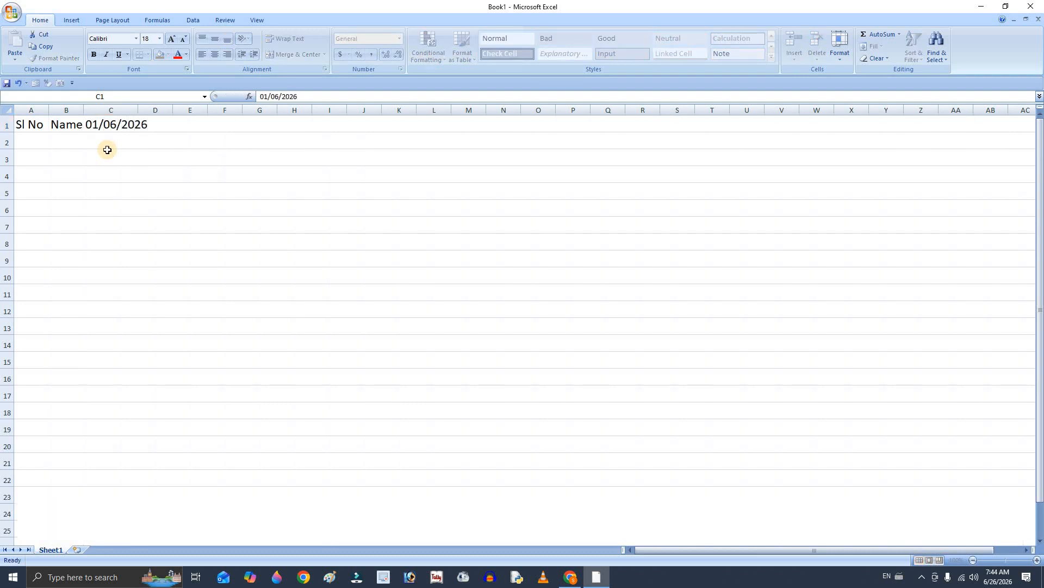
Step: Format cell C1 with the day-month date type 14-Mar
click(109, 126)
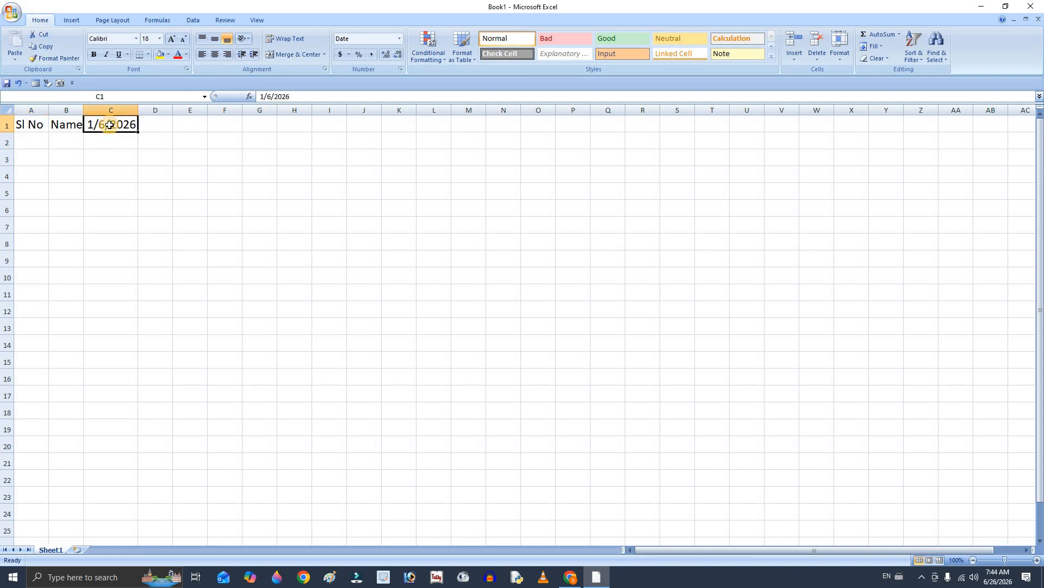
right_click(109, 125)
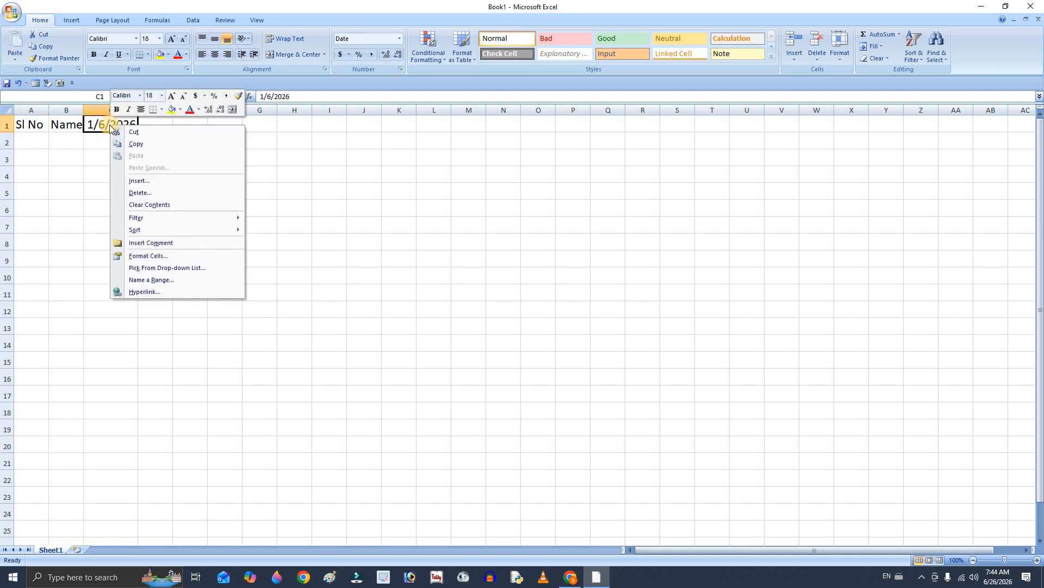
click(162, 256)
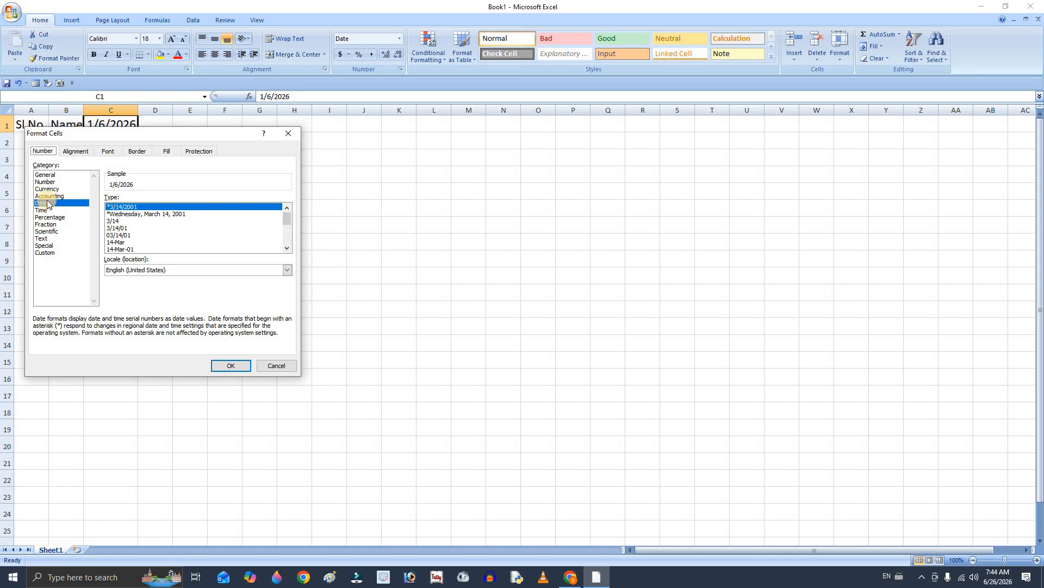
click(116, 243)
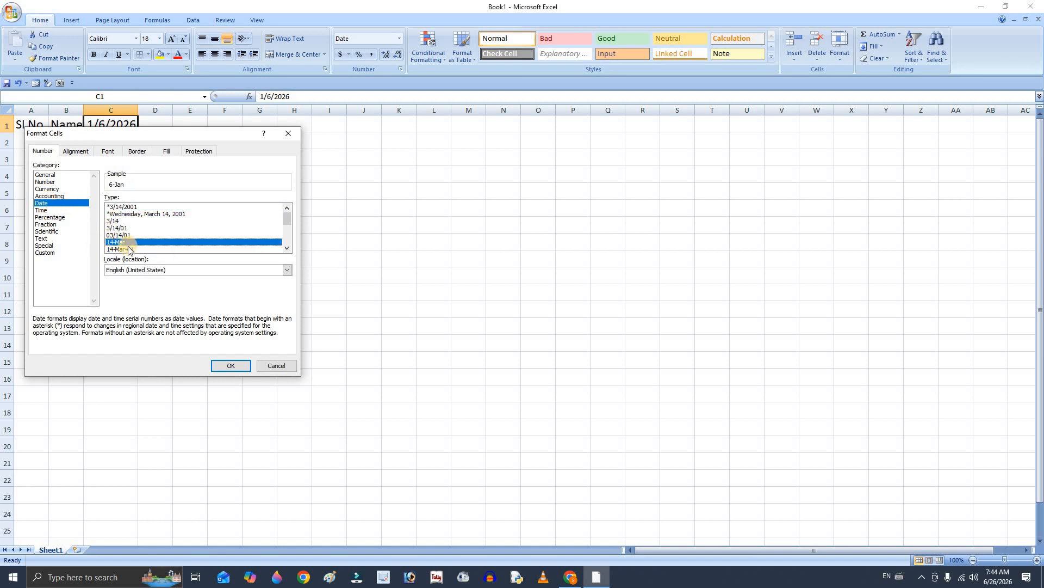
click(231, 365)
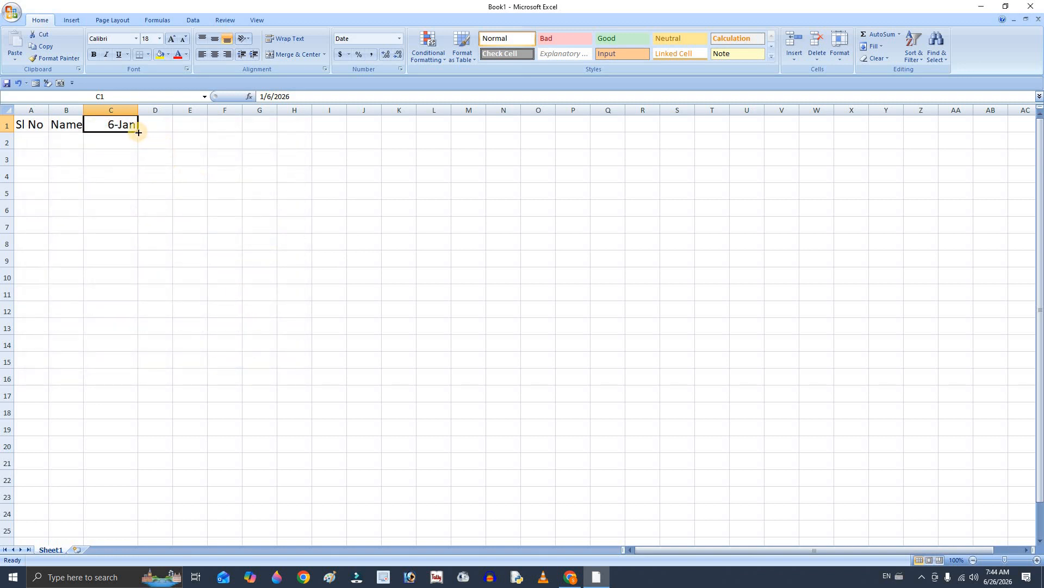
Step: Replace the date in cell C1 with 06/01/2026
drag(138, 132, 133, 132)
text(06/0)
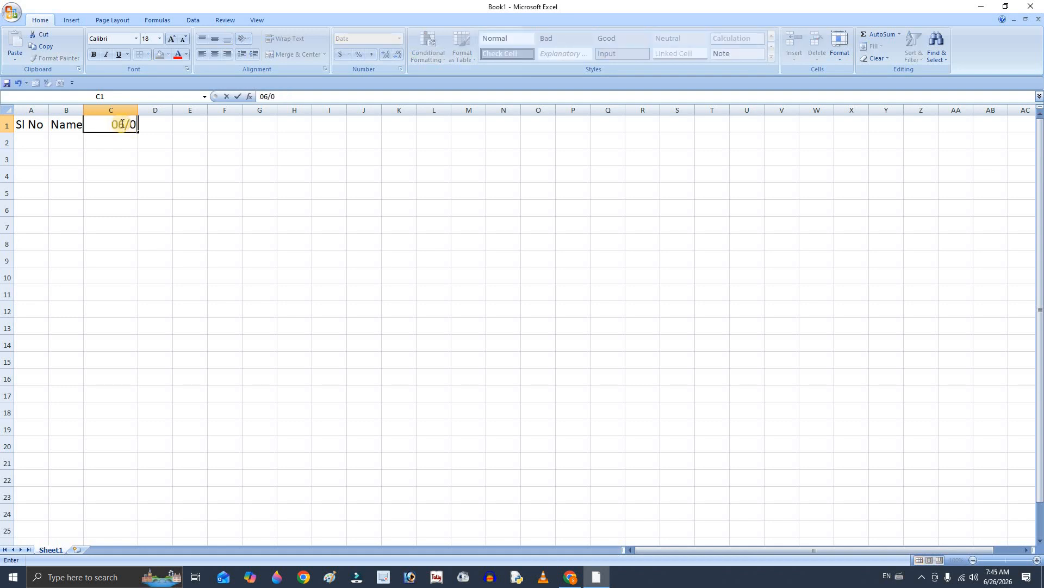
text(1/2026)
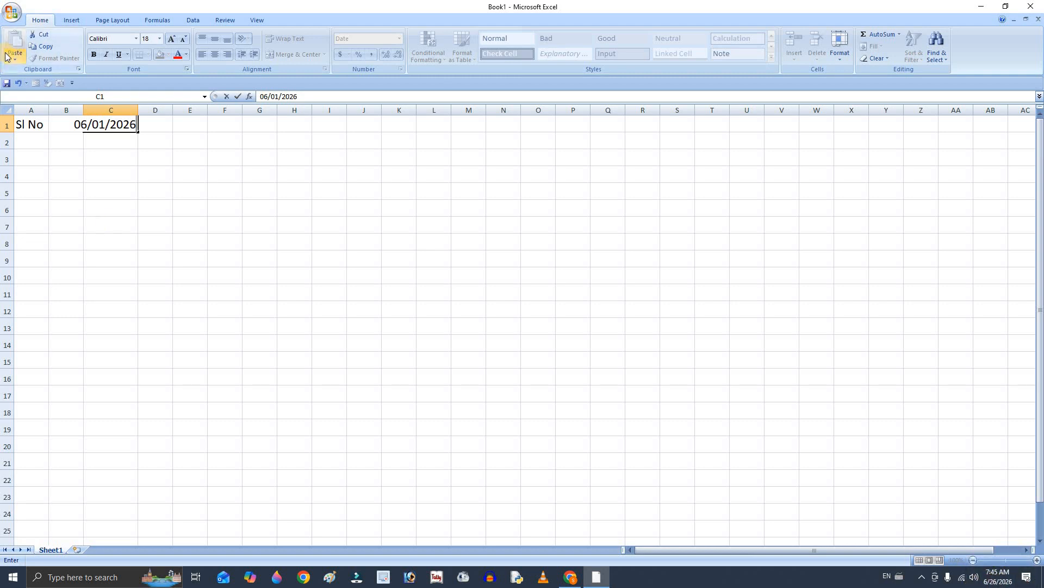
key(Return)
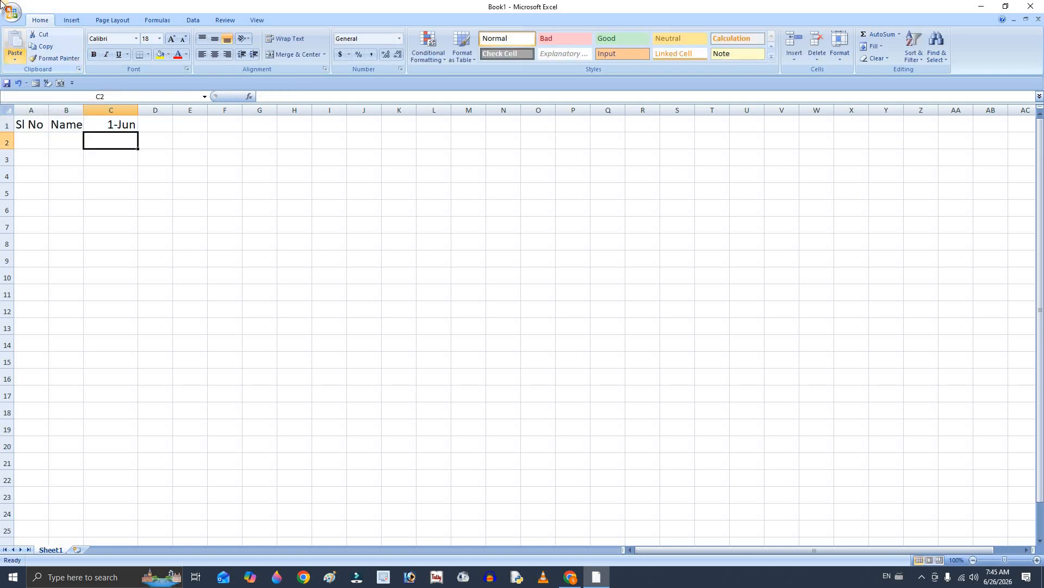
Step: Fill the date series from cell C1 across row 1 through column V, ending at 20-Jun
click(125, 126)
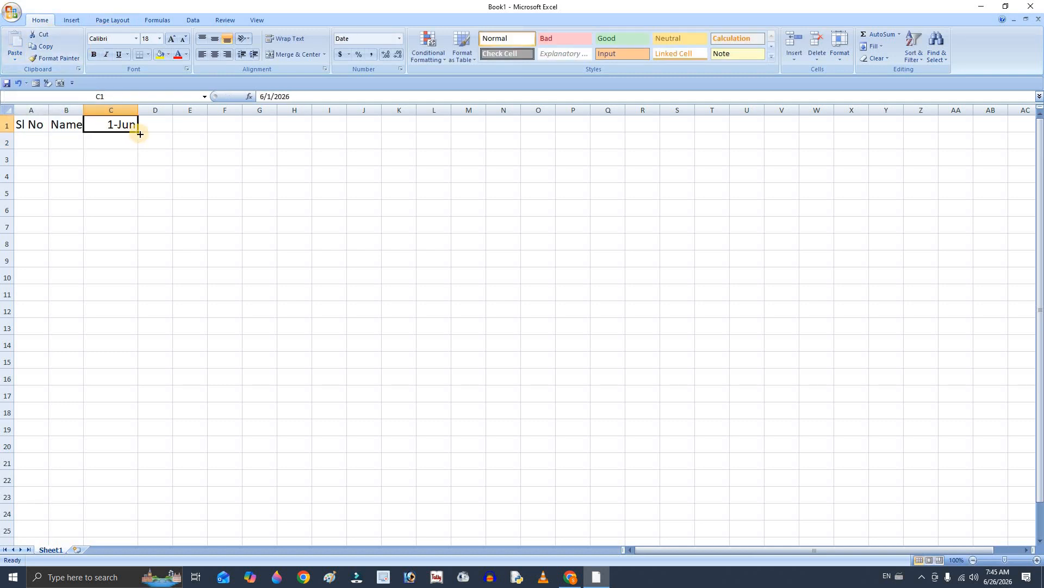
drag(136, 132, 795, 145)
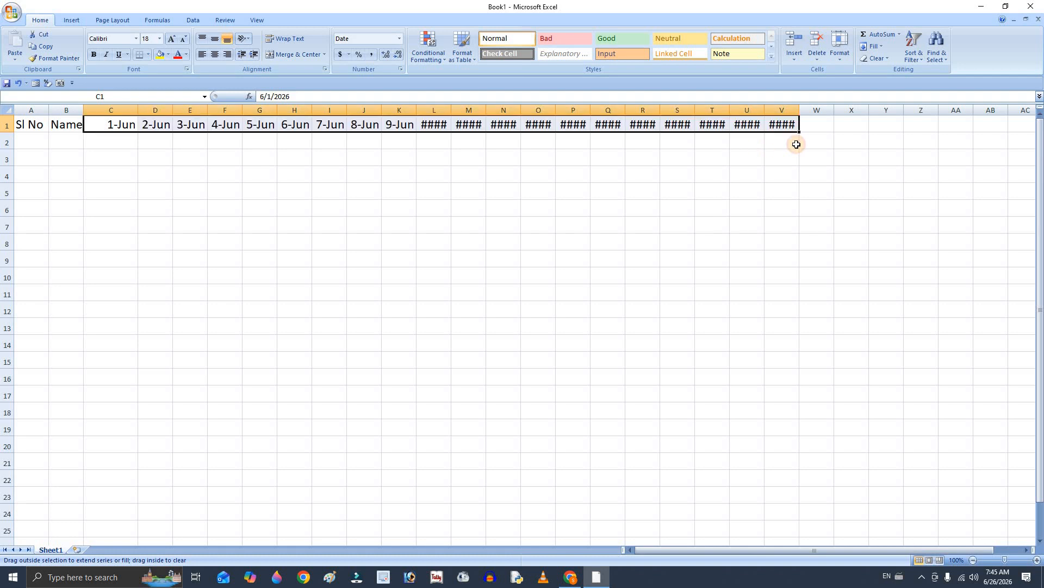
click(309, 155)
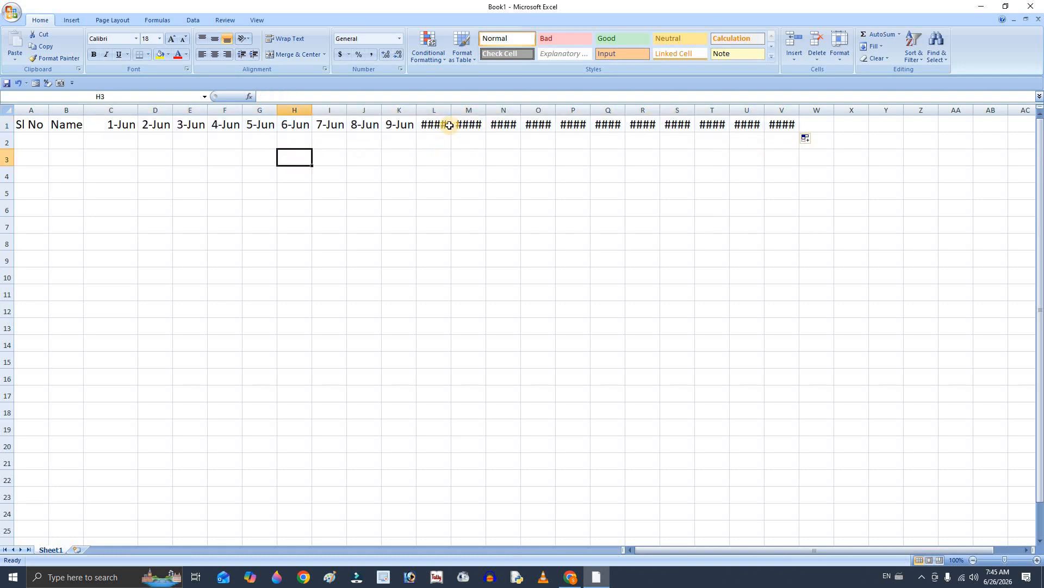
Step: AutoFit the width of columns L through V to their dates
click(427, 108)
drag(737, 111, 798, 113)
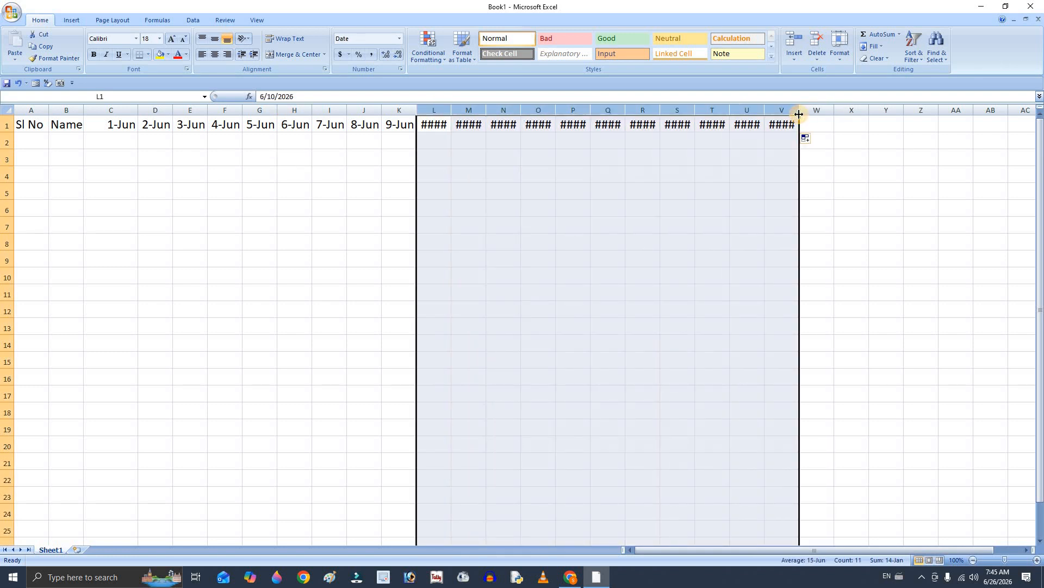
click(840, 57)
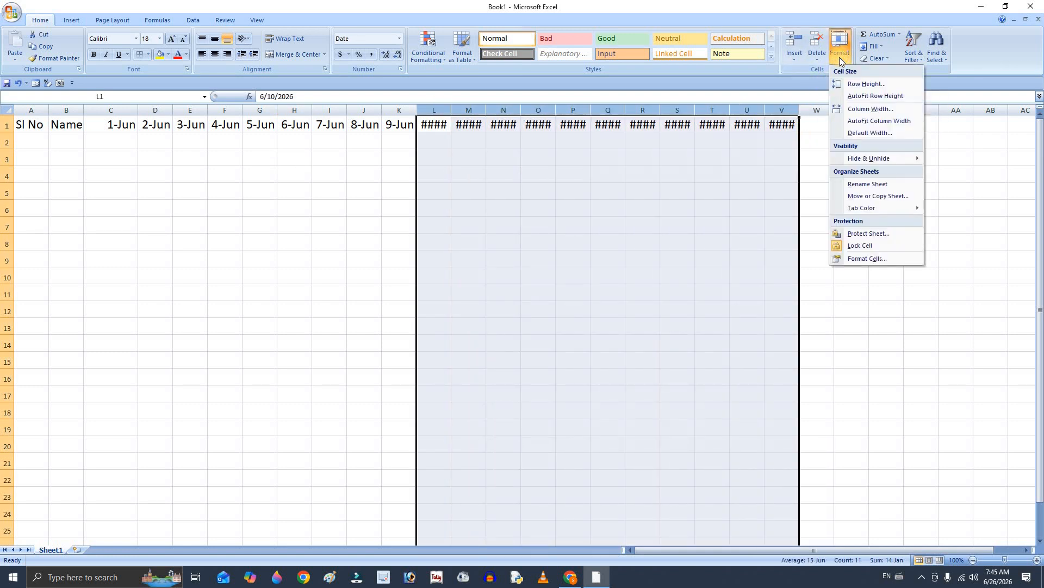
click(870, 122)
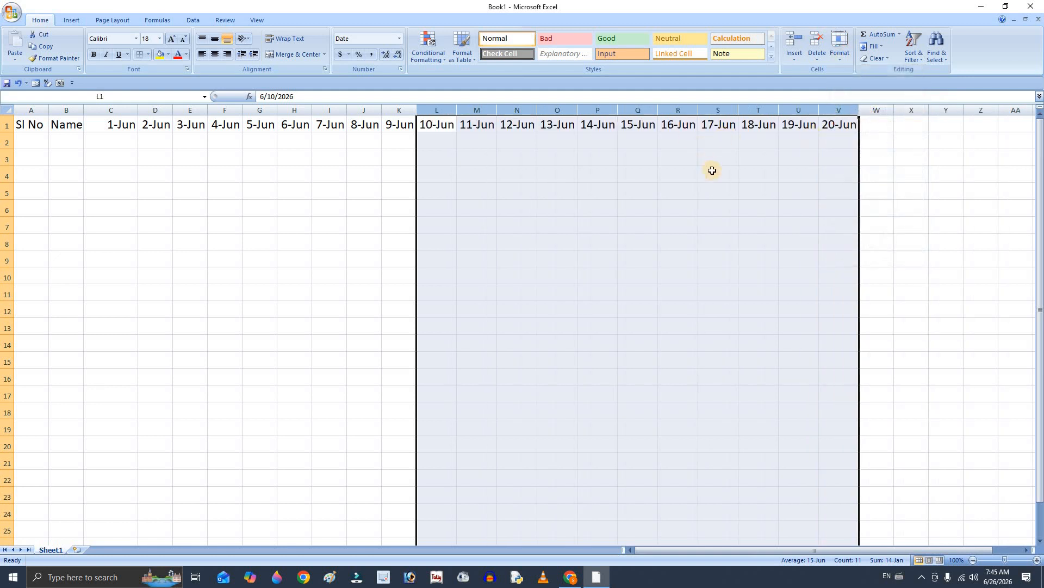
click(716, 173)
Step: Enter the headings "Total Days" in cell W1 and "Absent" in cell X1
click(877, 125)
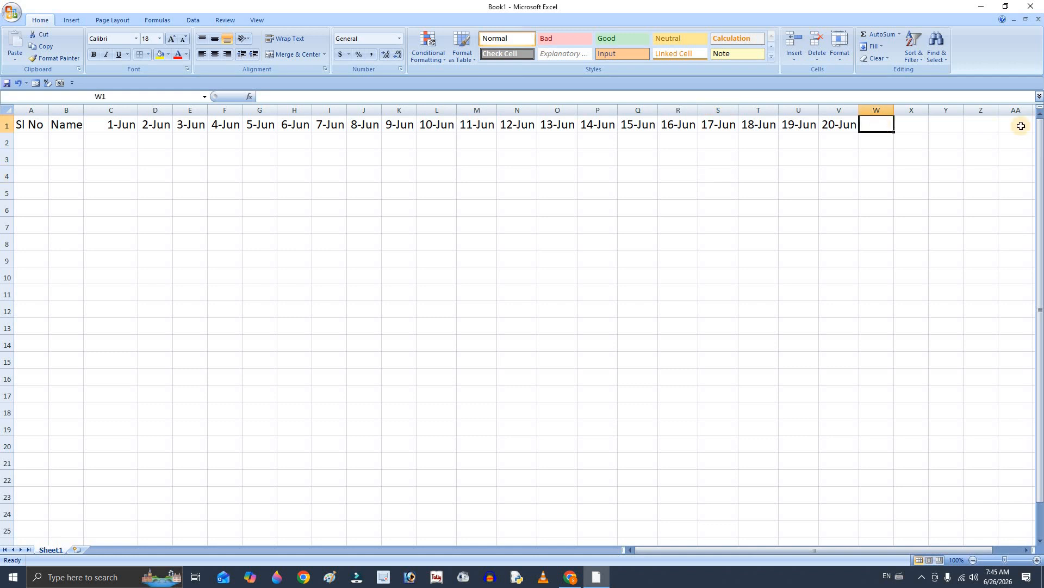
text(T)
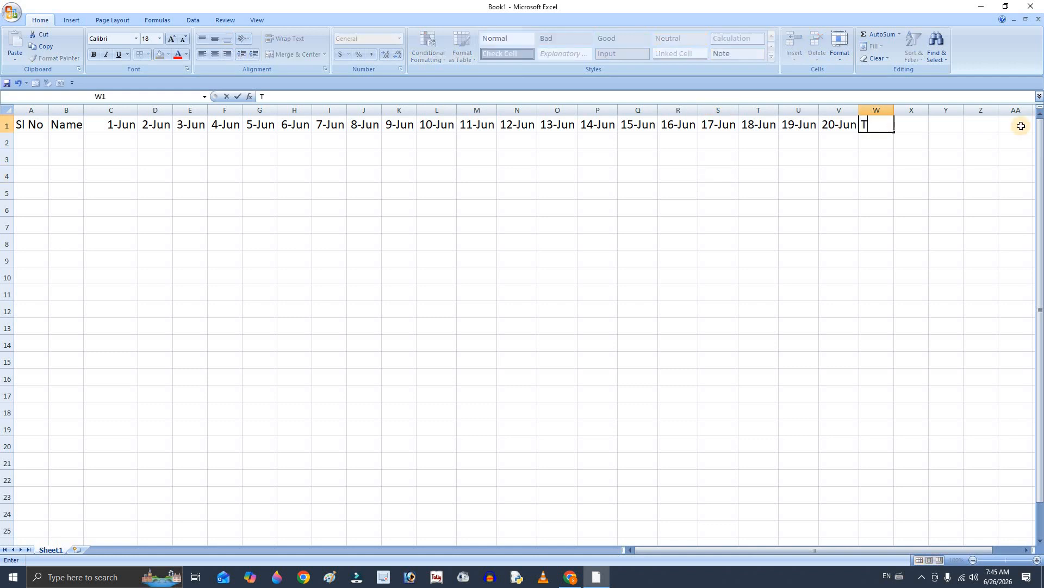
text(otal Days)
key(Tab)
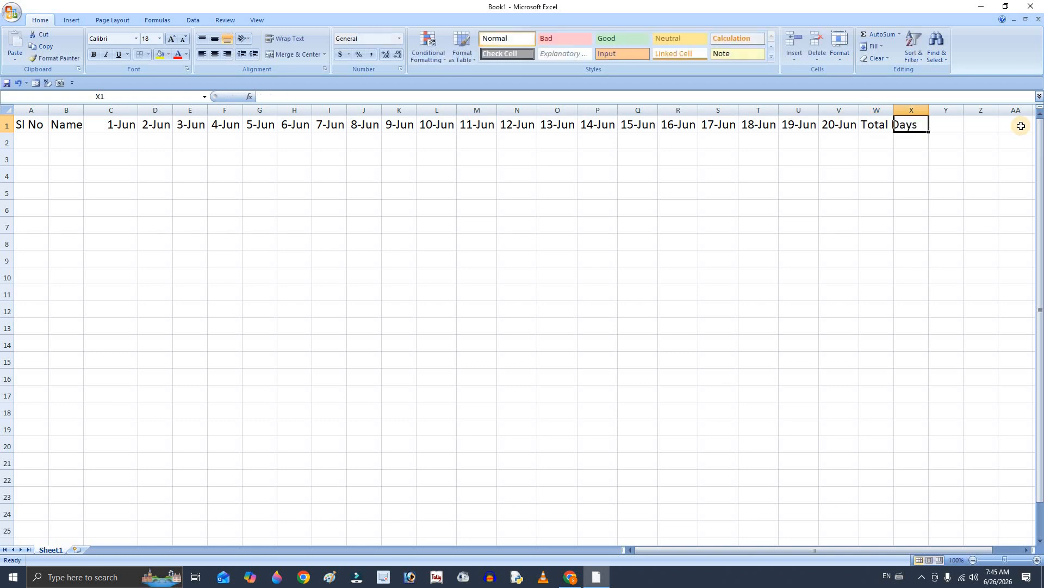
text(A)
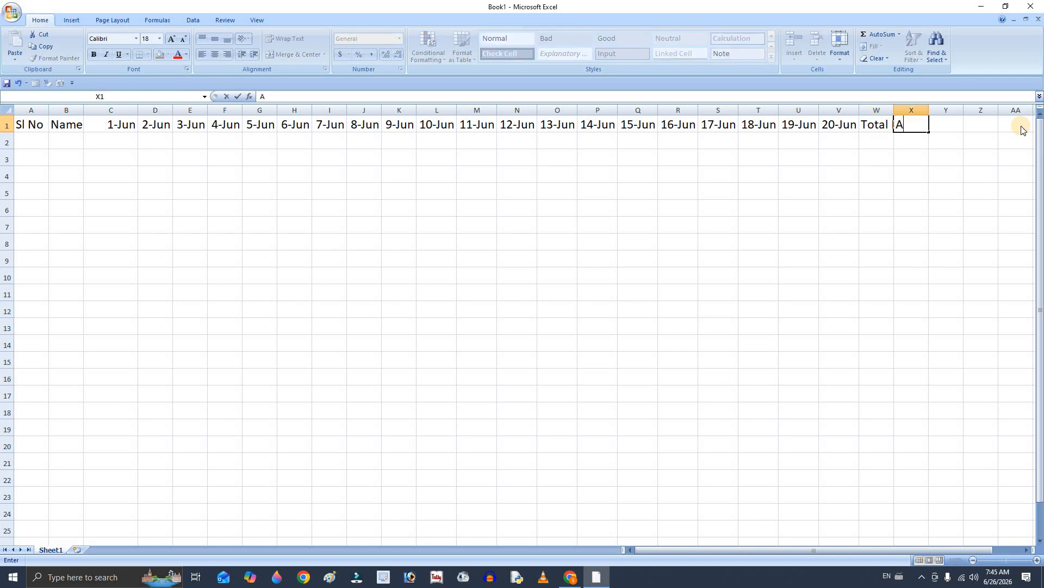
text(bsent)
key(Tab)
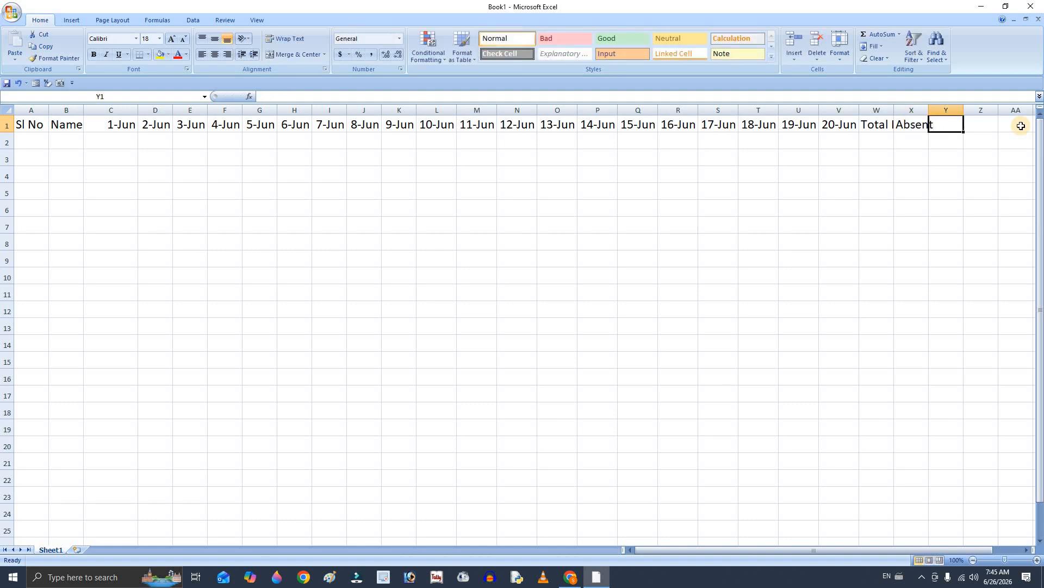
text(Leave)
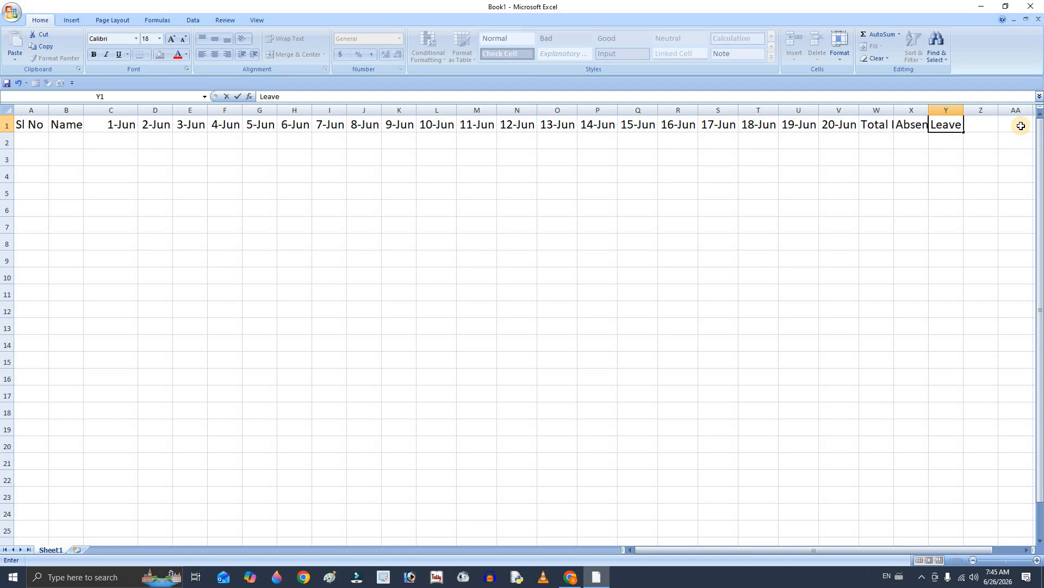
key(Tab)
text(h. Day)
key(Tab)
key(Left)
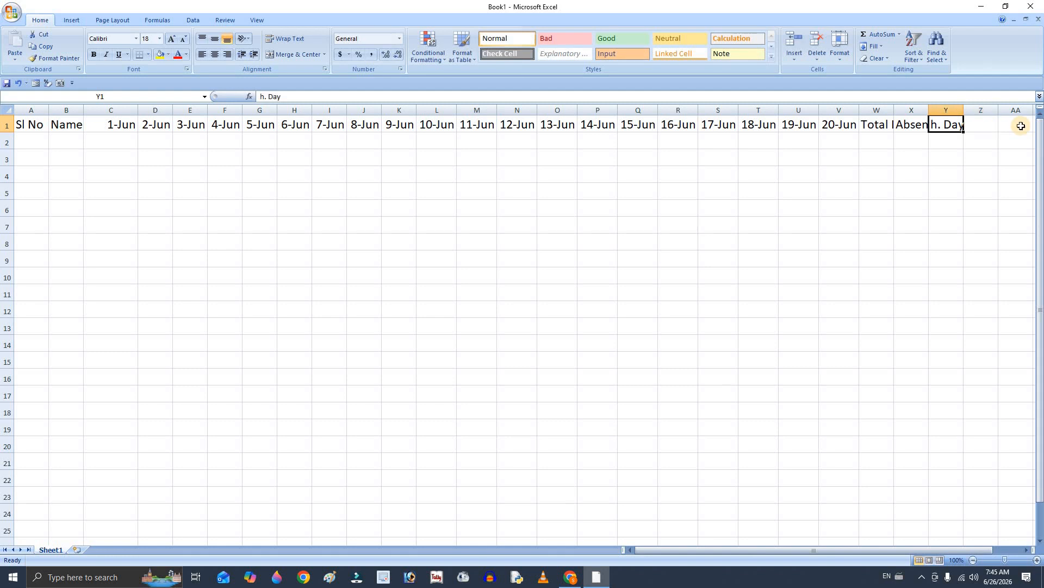
text(h)
key(BackSpace)
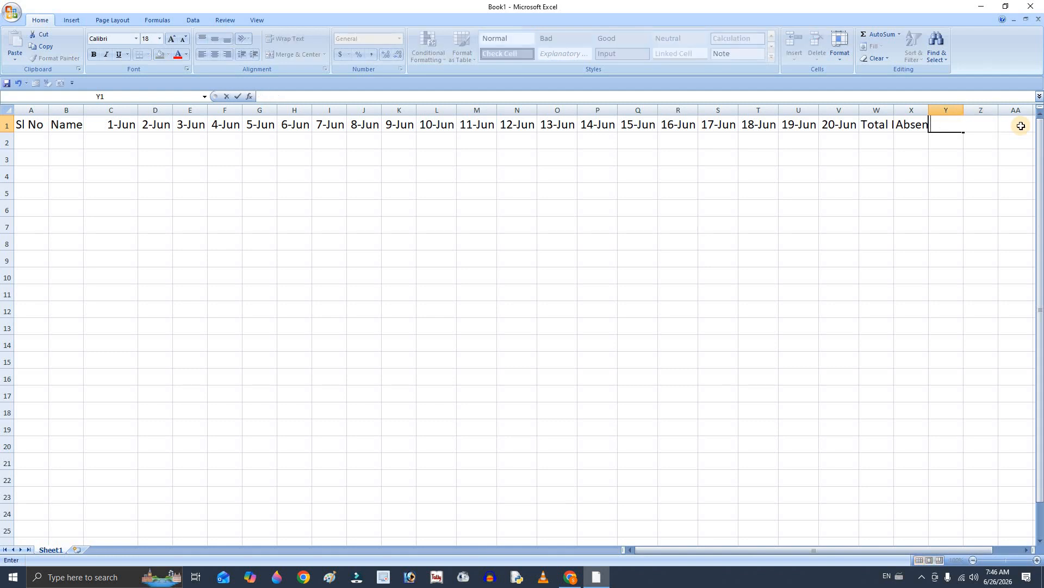
Step: Enter the headings "H.Day", "Leave" and "Present" in cells Y1, Z1 and AA1
text(H.Day)
key(Tab)
text(Leave)
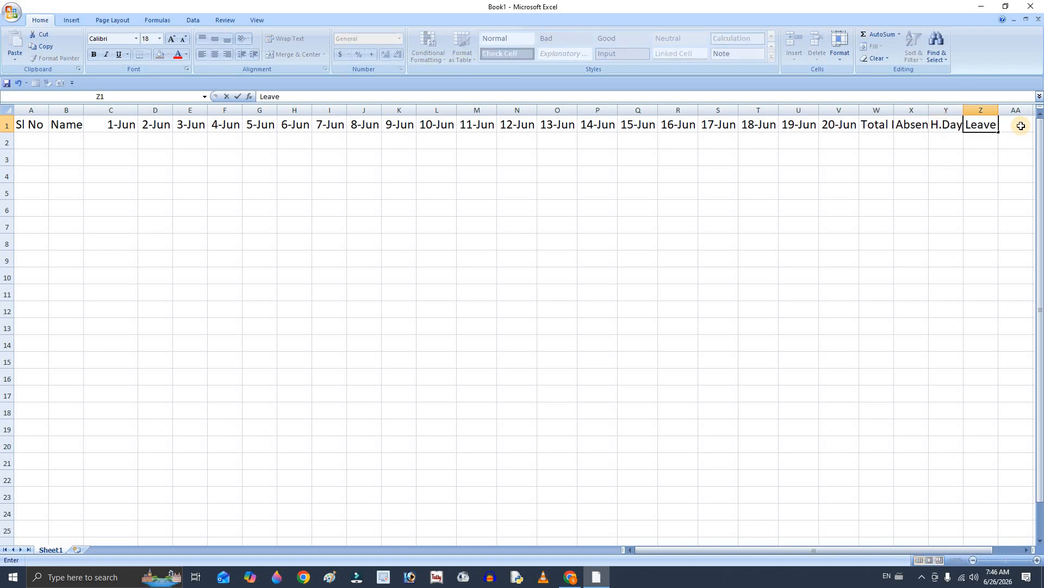
key(Tab)
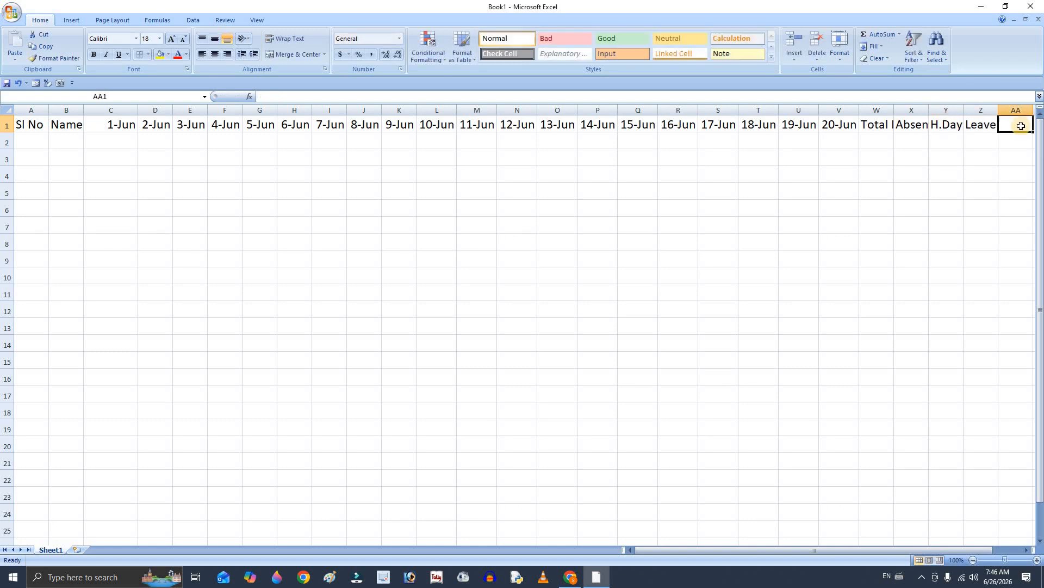
text(Pre)
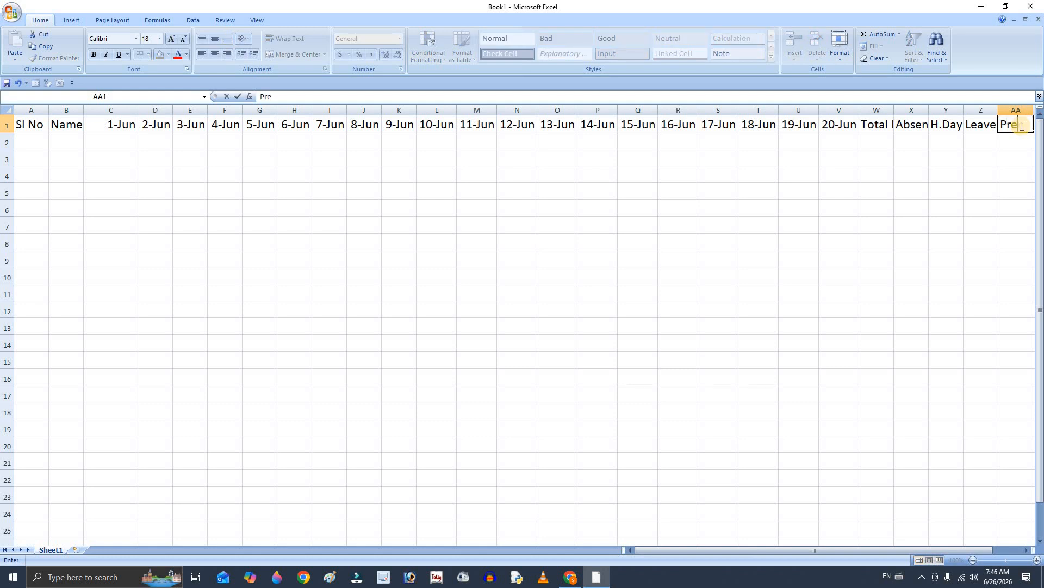
text(sent)
key(Return)
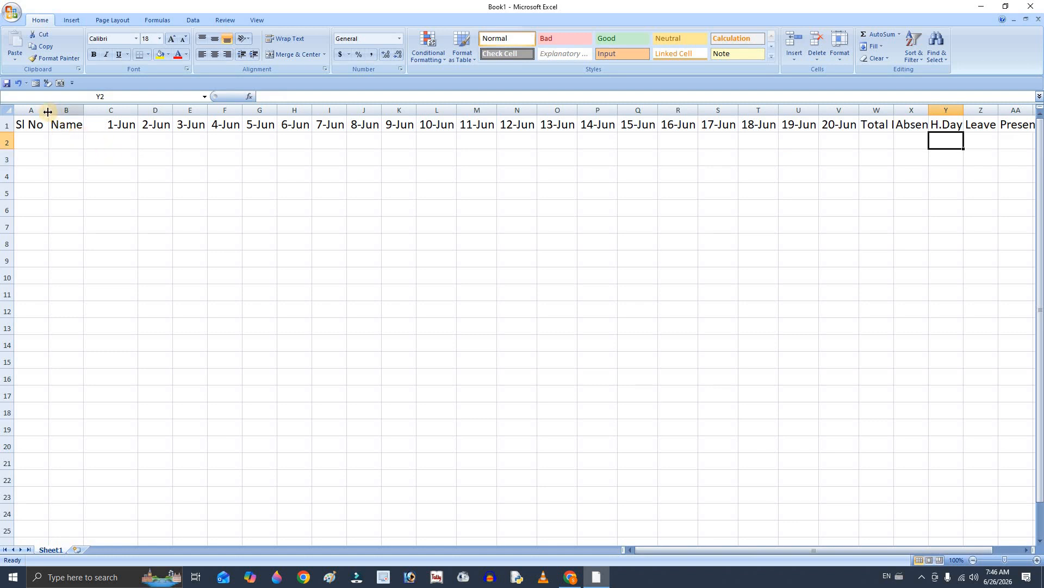
Step: Widen the Name column and apply all borders to the range A1:AA23
drag(48, 112, 157, 110)
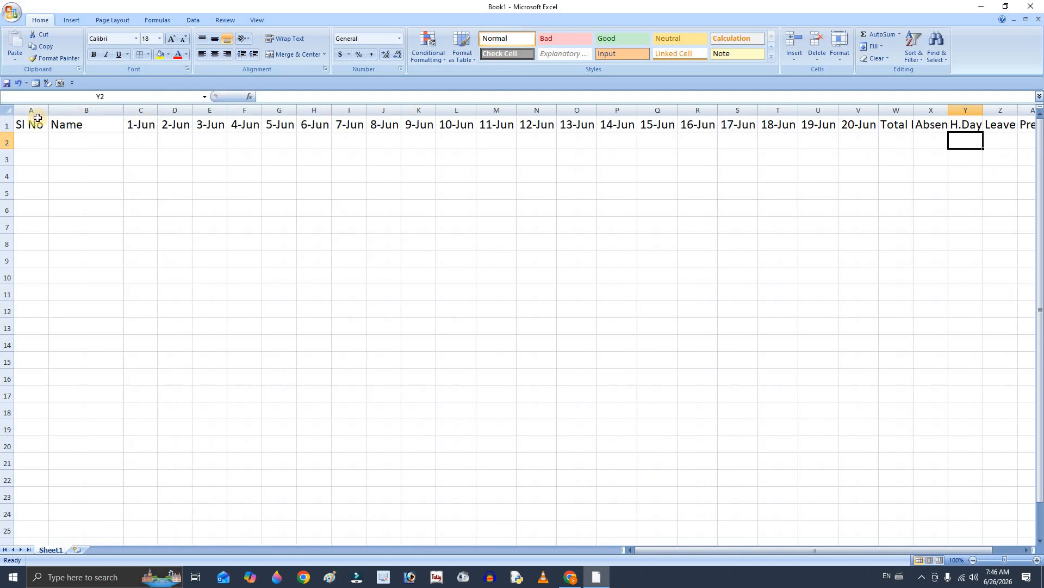
drag(28, 123, 909, 498)
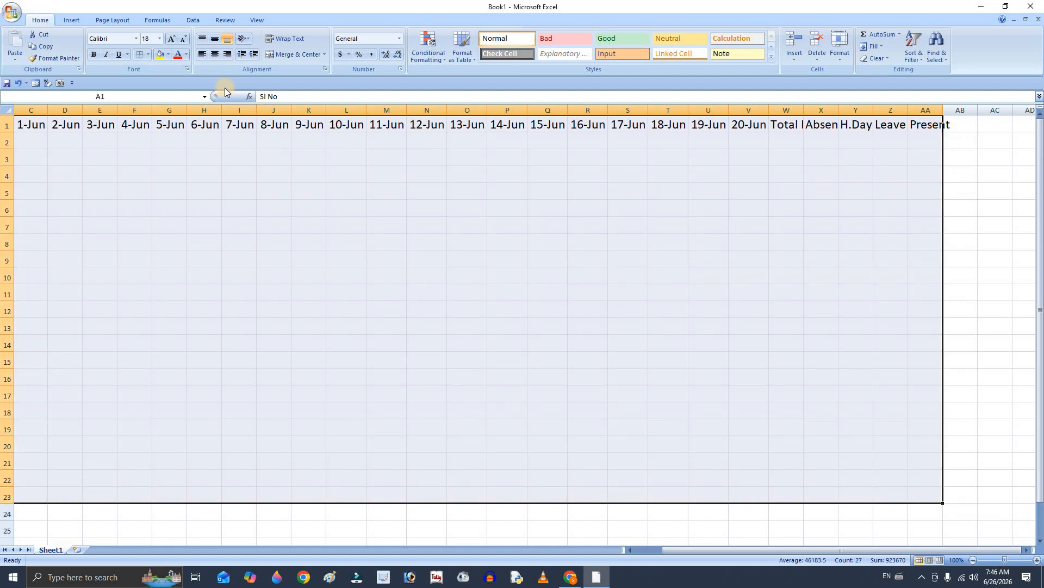
click(148, 55)
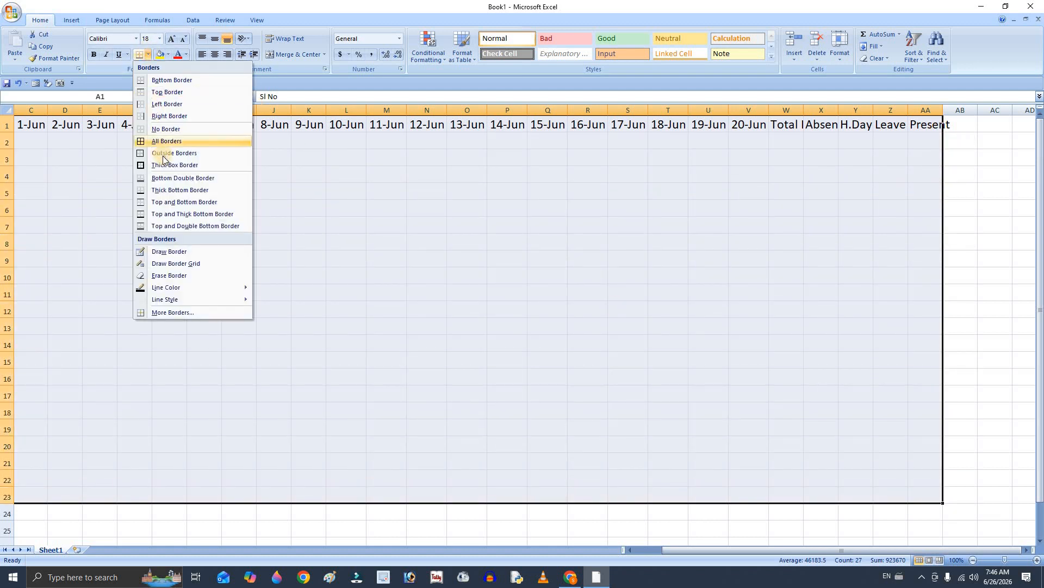
click(174, 141)
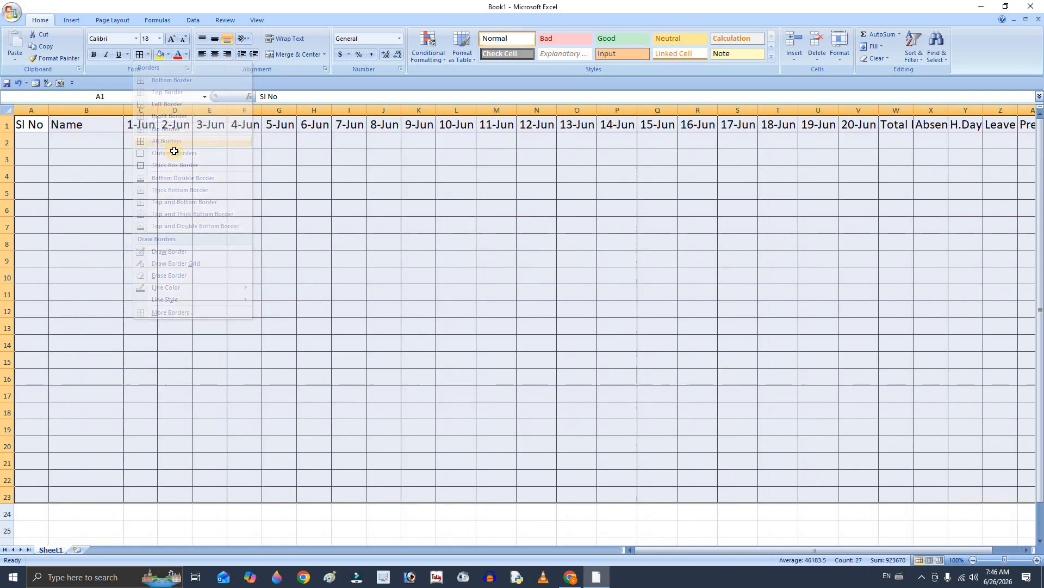
click(175, 156)
Step: Insert a blank row above the heading row
click(7, 120)
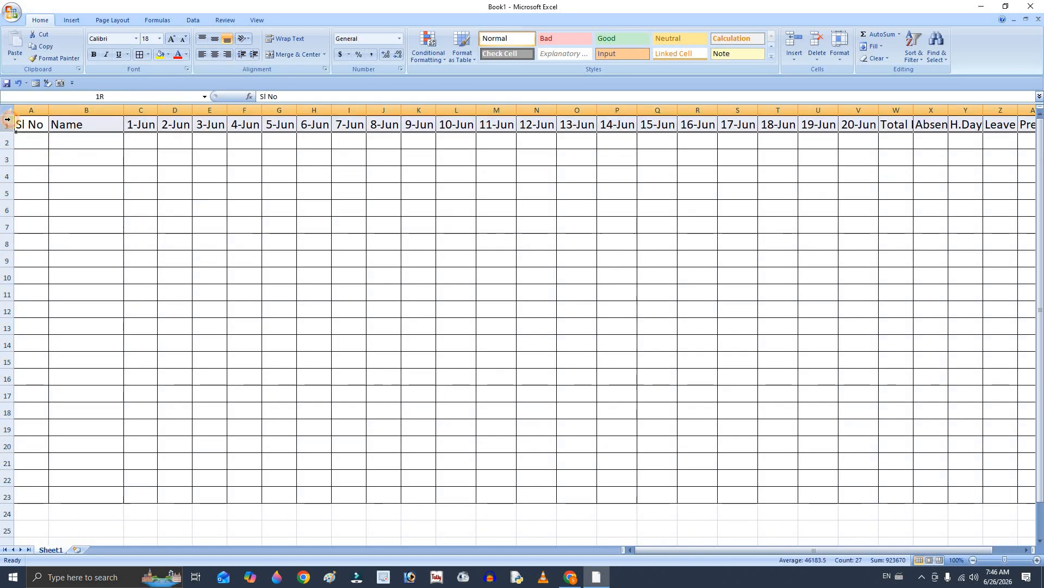
right_click(8, 122)
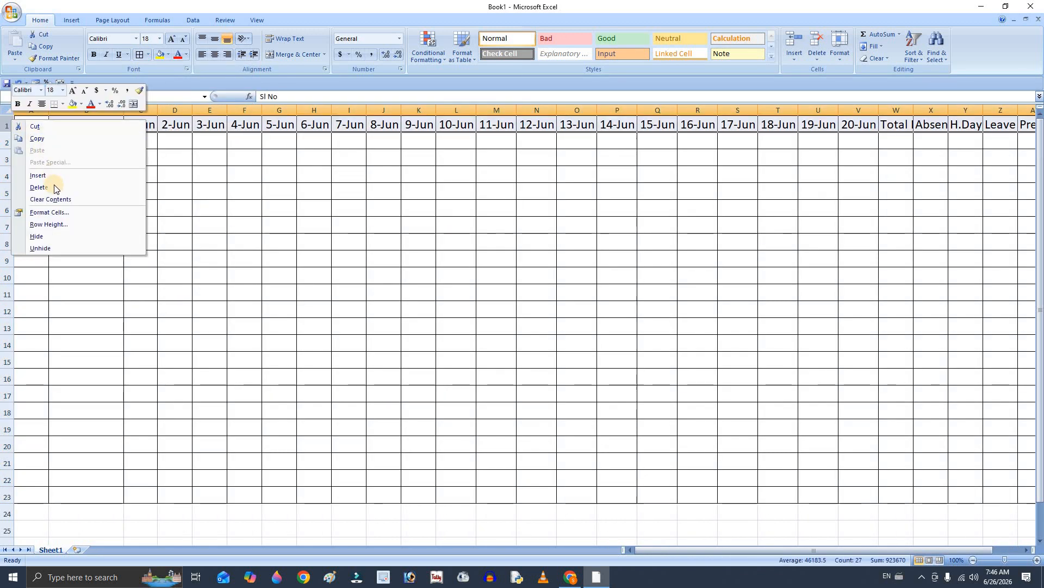
click(150, 156)
right_click(11, 126)
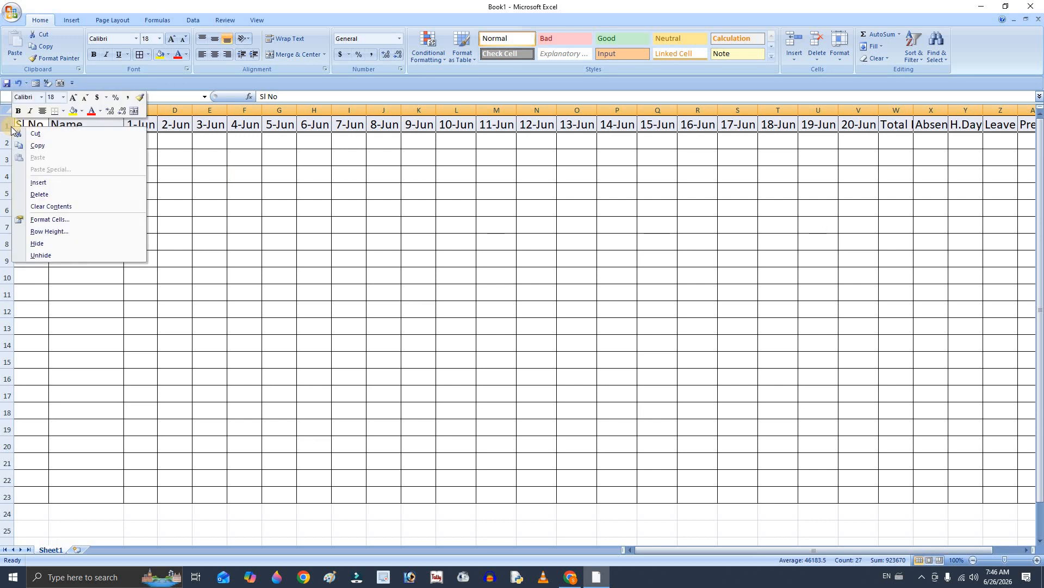
click(44, 181)
click(41, 124)
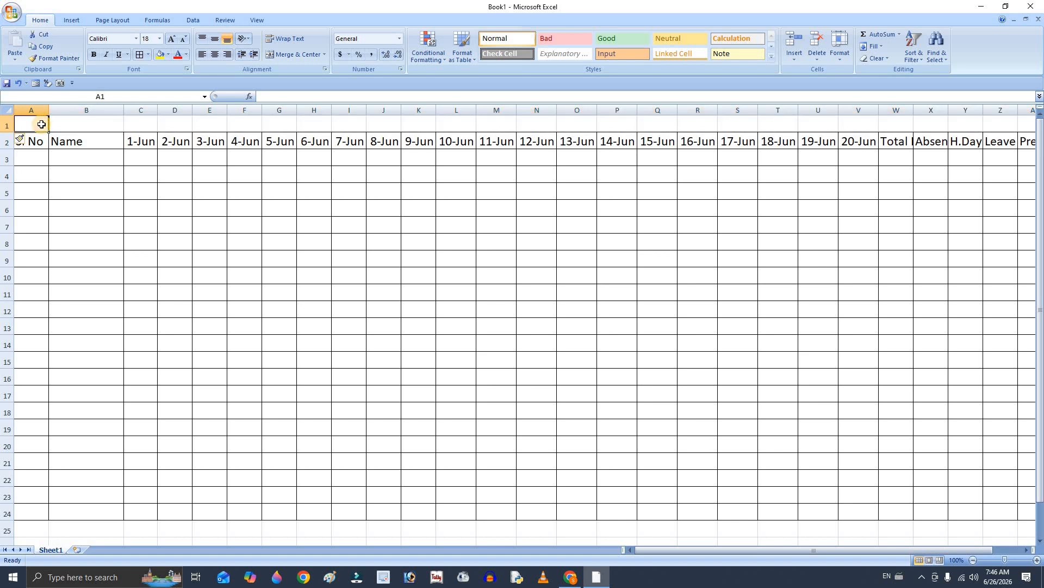
Step: Enter the title "Attandance Sheet" in cell A1
text(Attan)
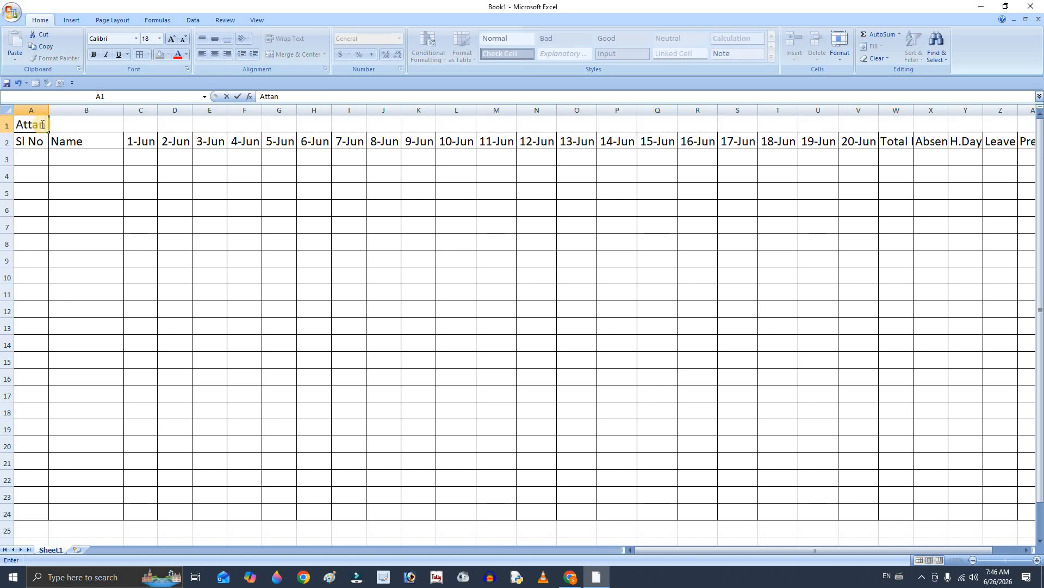
text(dance sheet)
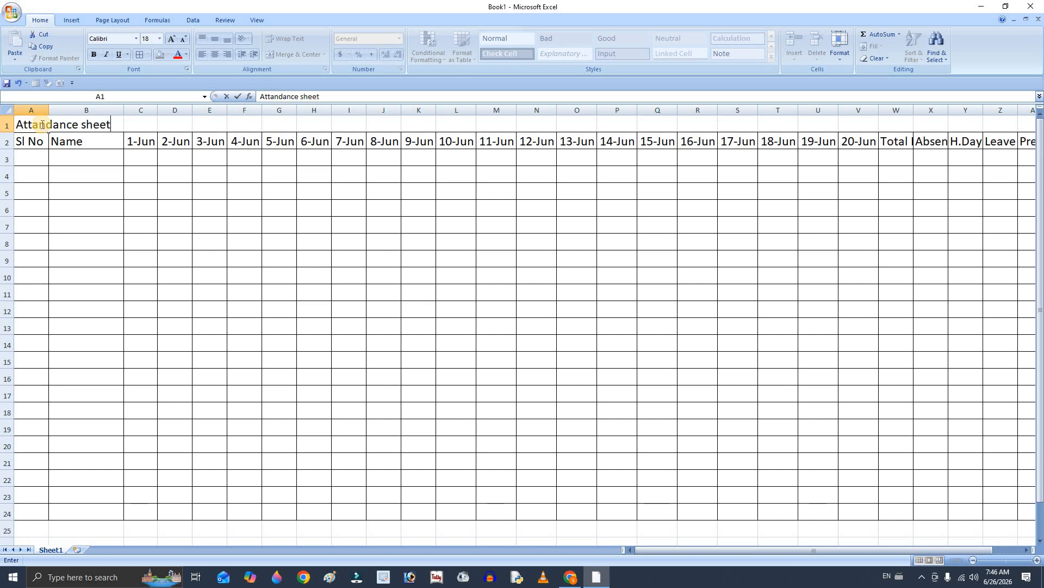
click(87, 123)
key(BackSpace)
text(S)
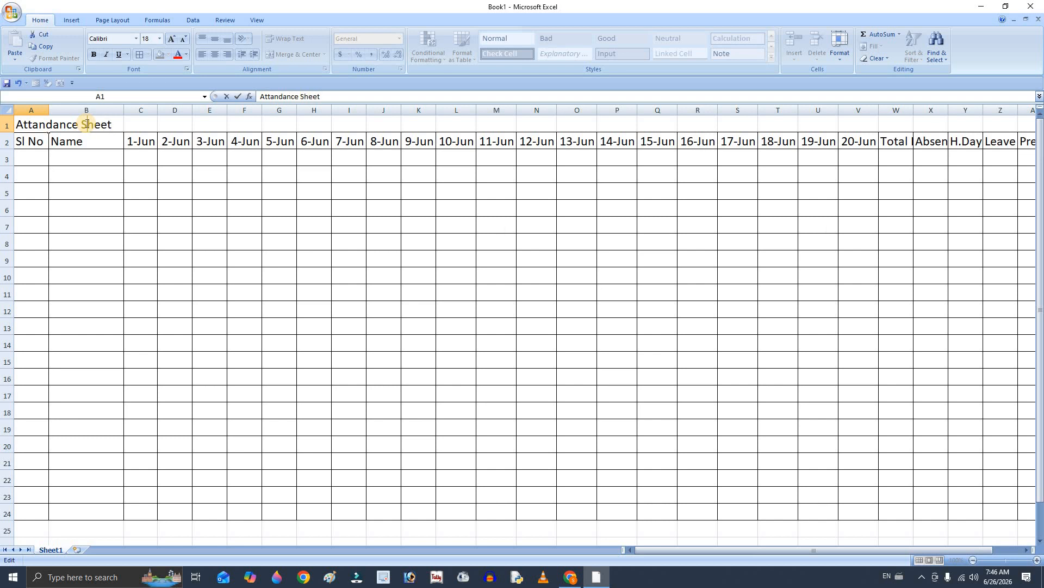
click(110, 273)
Step: Merge and center the title across A1:AA1 and make it bold
drag(33, 122, 929, 116)
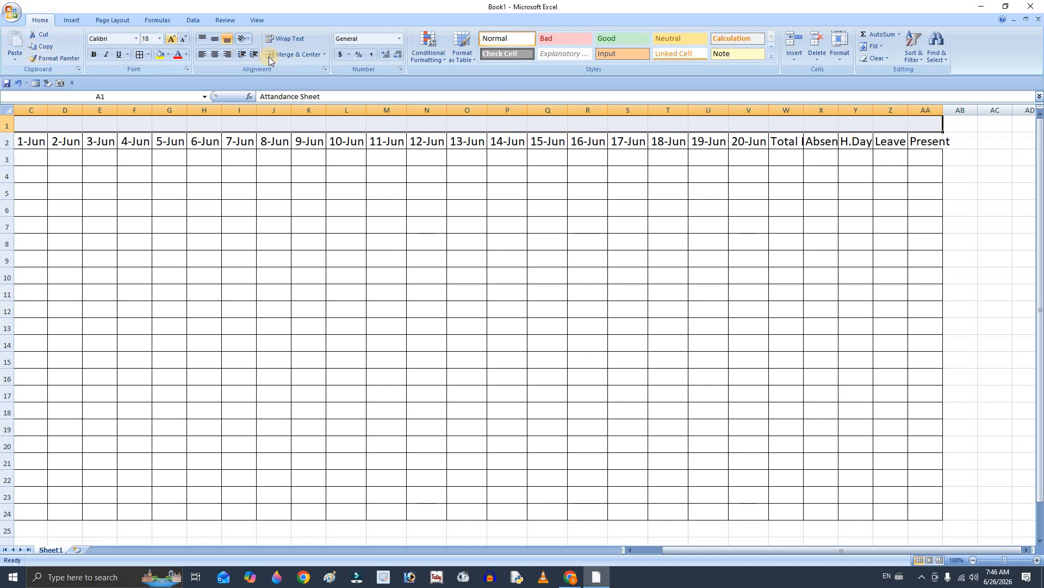
click(286, 54)
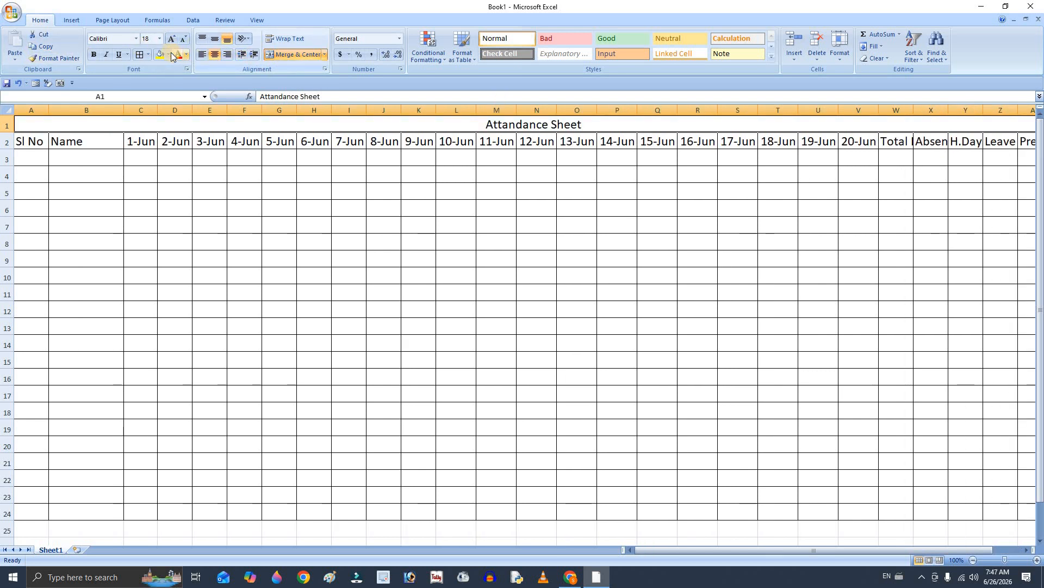
click(96, 55)
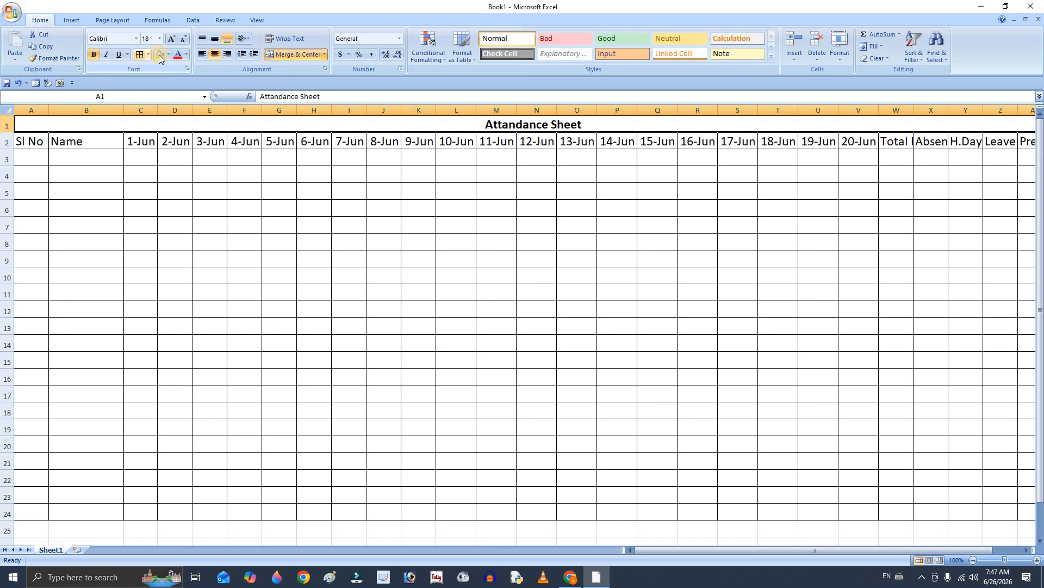
Step: Format the title row with a standard blue fill and white text, and increase its font size by one step
click(169, 55)
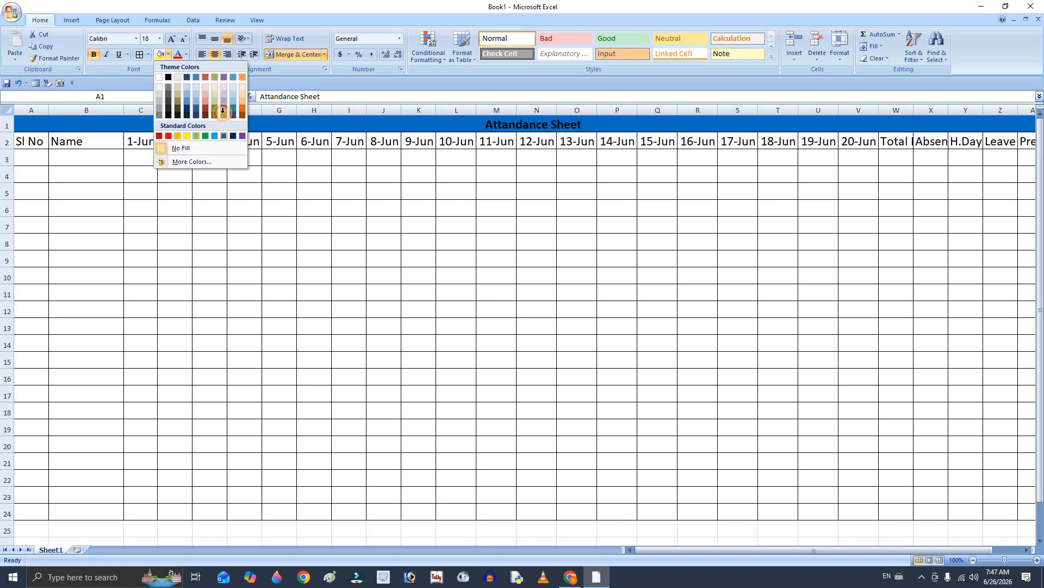
click(226, 136)
click(184, 55)
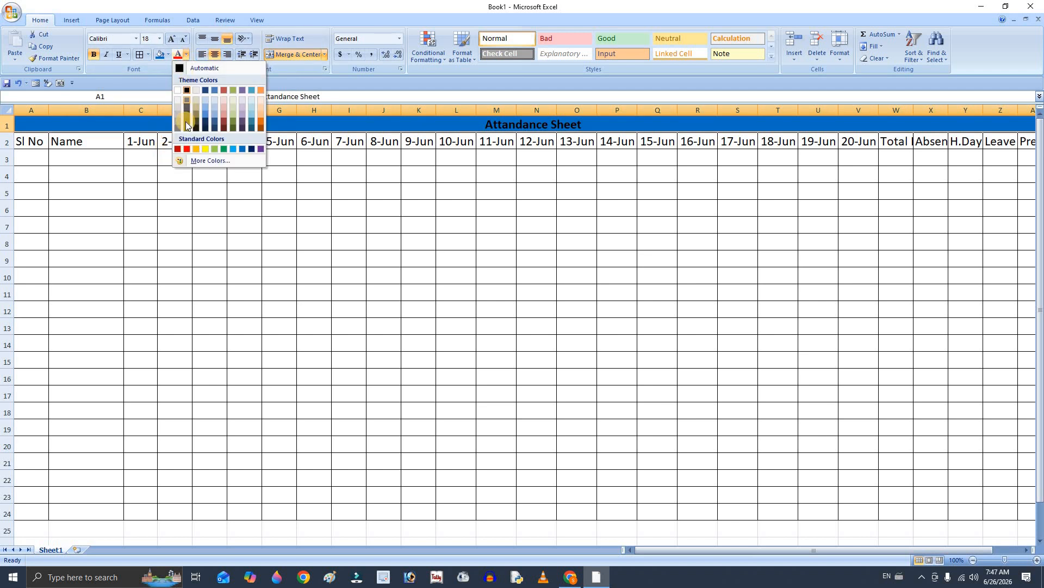
click(179, 90)
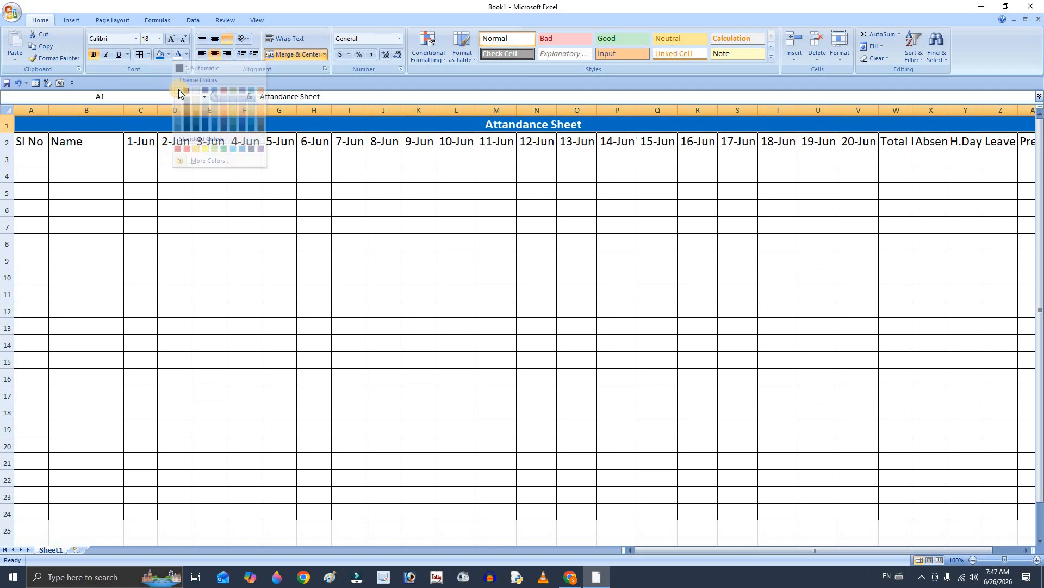
click(171, 39)
click(165, 191)
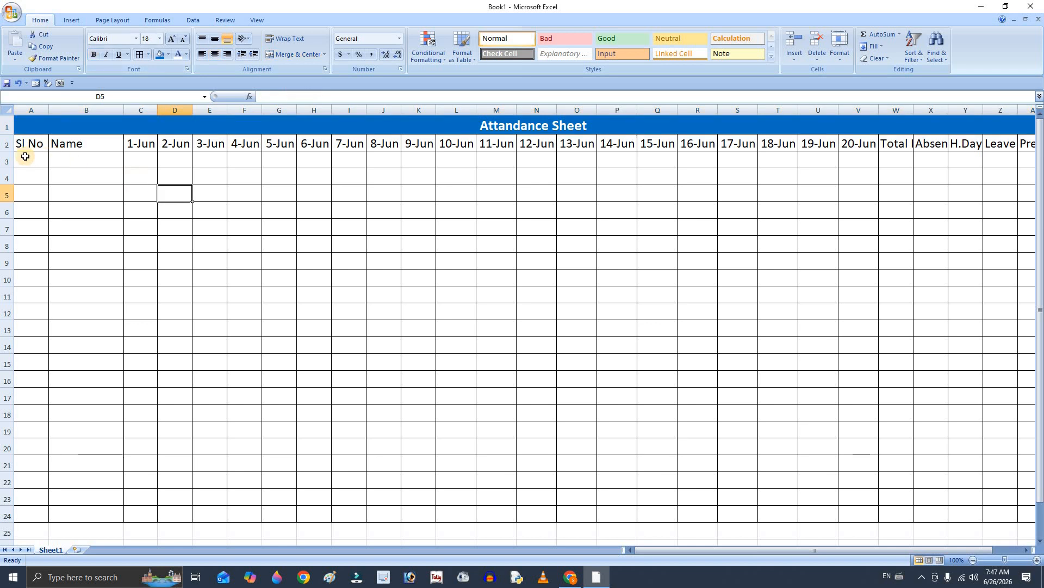
Step: Number the rows 1 to 15 in cells A3 to A17 under the "Sl No" heading
click(25, 157)
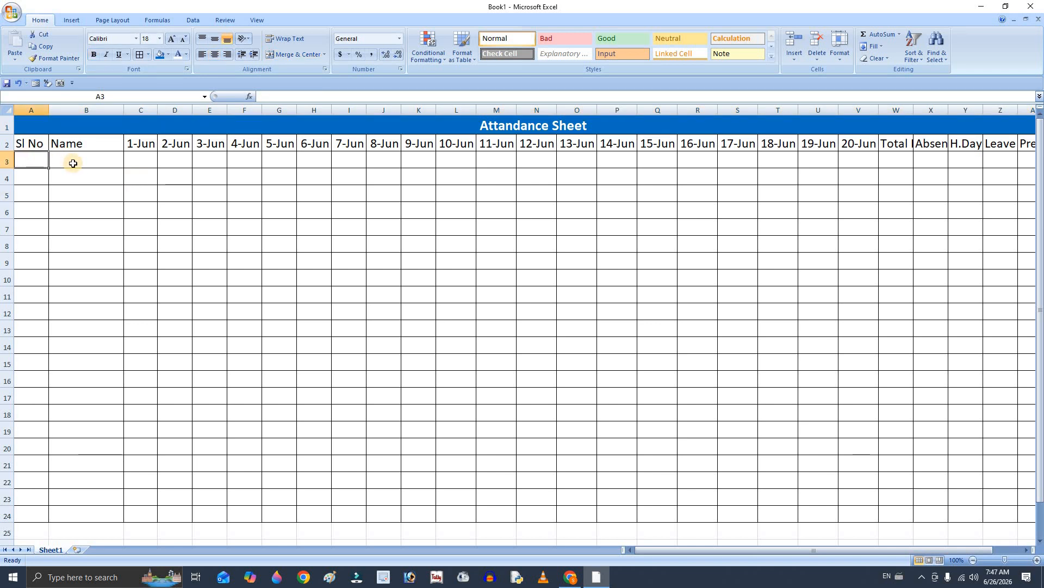
text(1)
key(Return)
text(2)
key(Return)
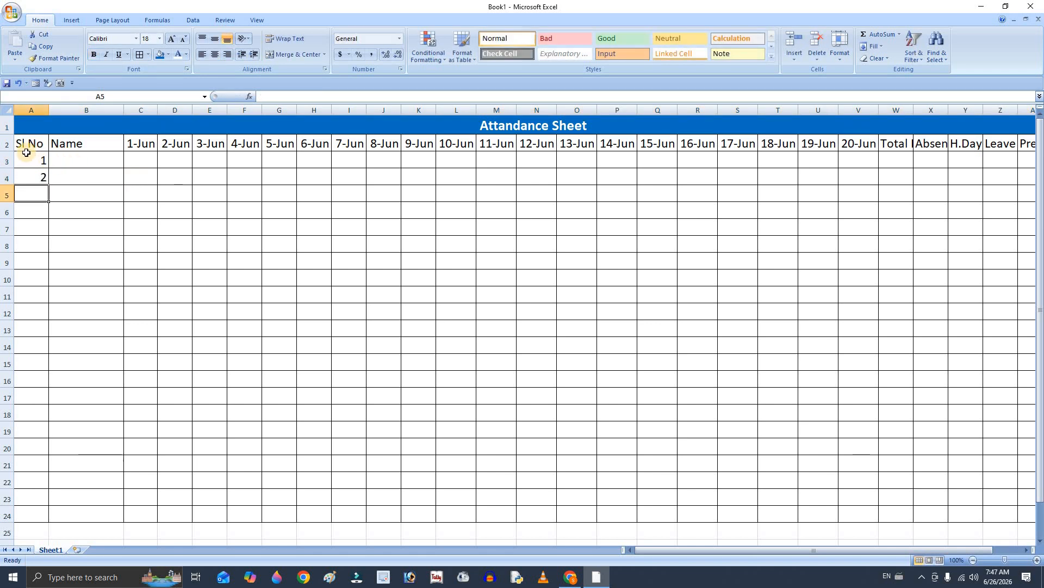
drag(25, 158, 44, 183)
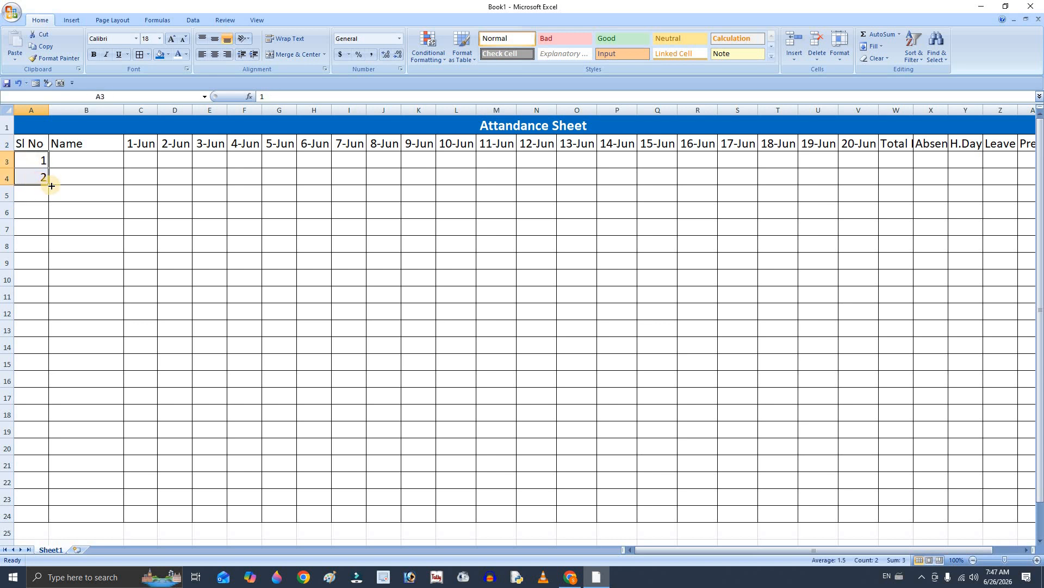
drag(48, 186, 53, 418)
Step: Enter a person's first name in cell B3 under the Name heading
click(91, 161)
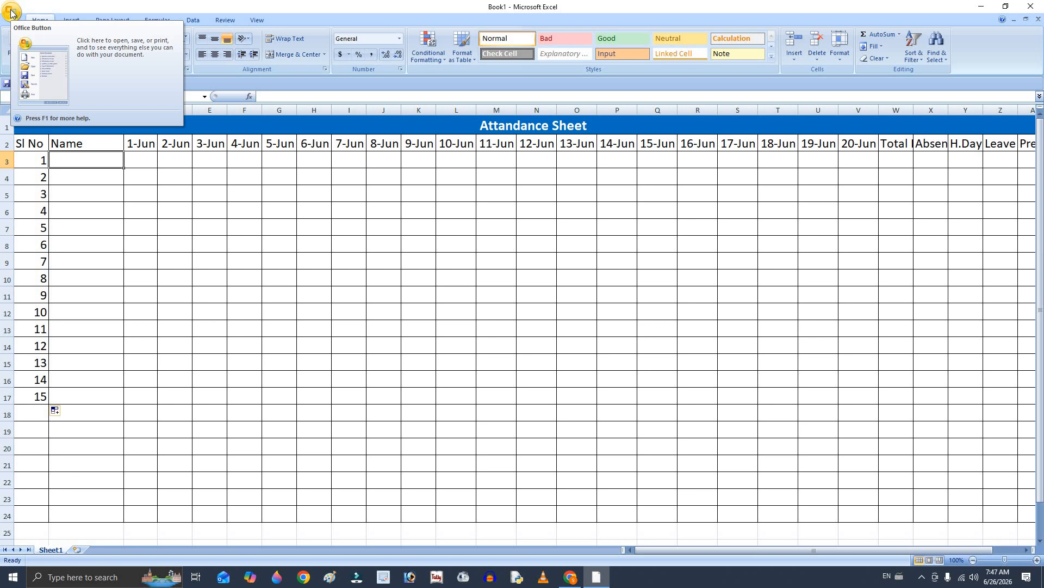
text(Raghaw)
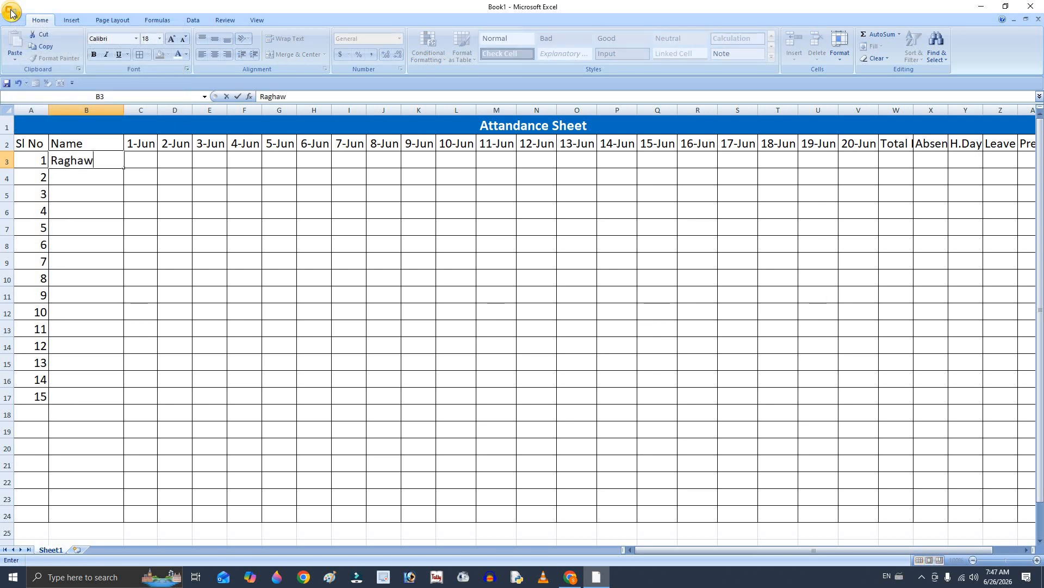
click(151, 186)
Step: Copy the name from B3 down to B4, replacing it there with another person's first name
click(122, 163)
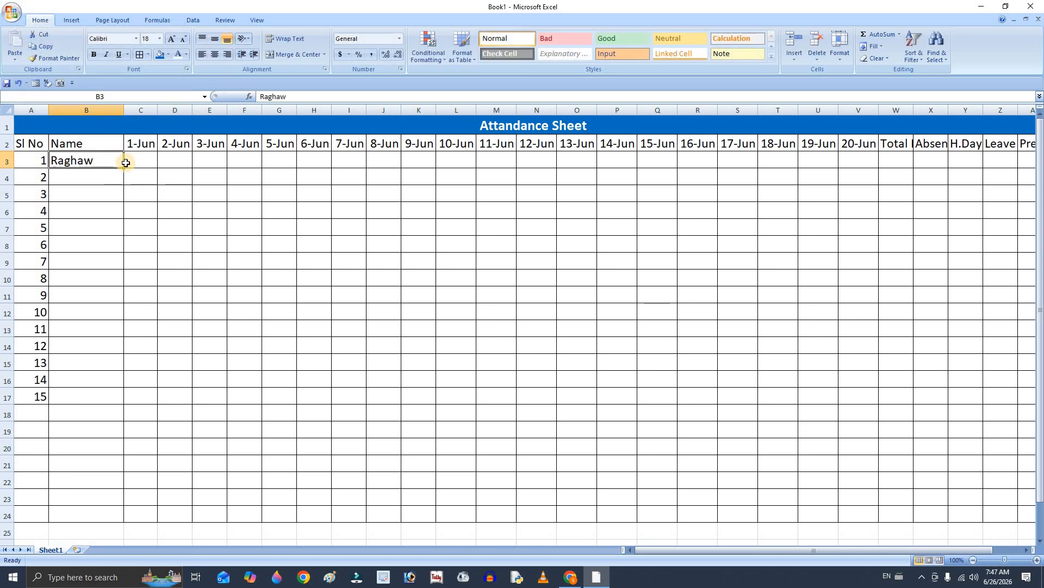
drag(124, 167, 122, 191)
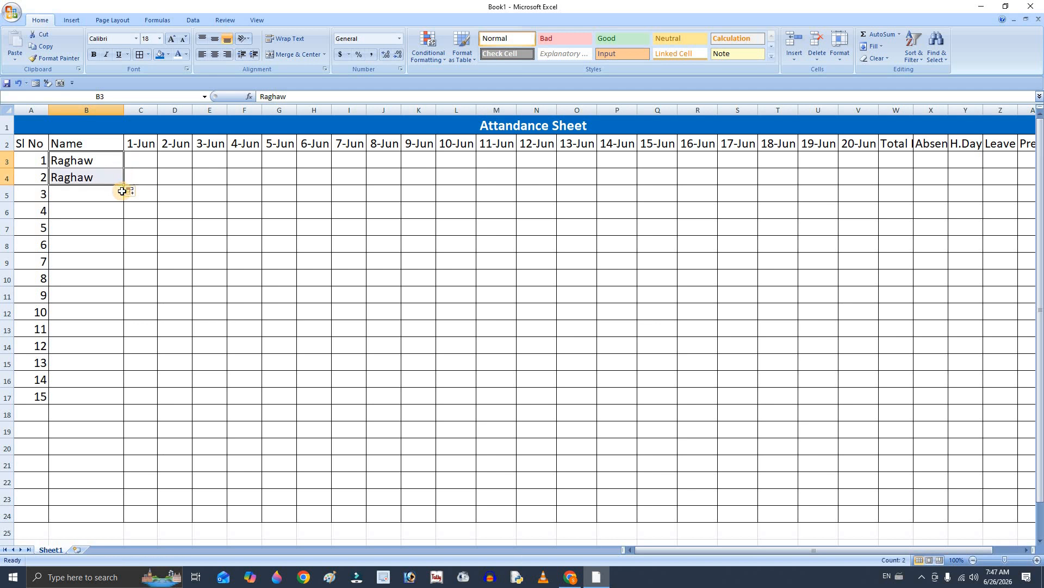
click(105, 162)
key(Down)
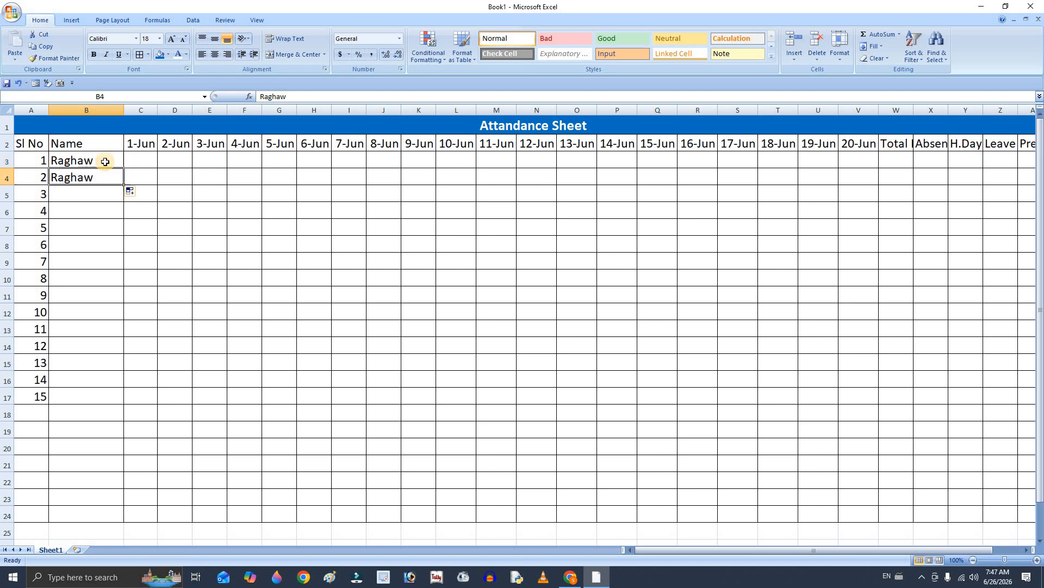
text(manish)
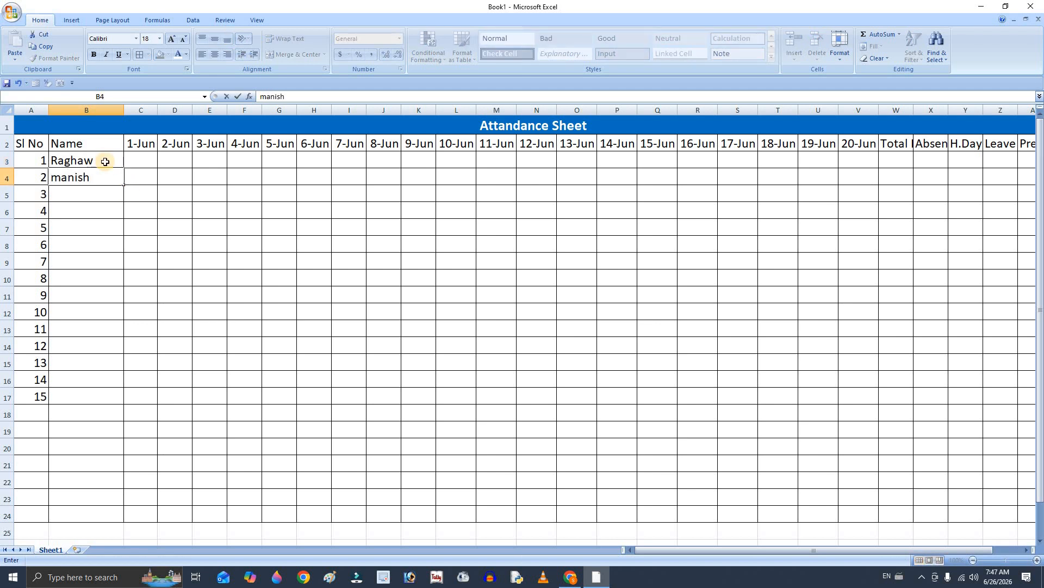
key(ctrl+Return)
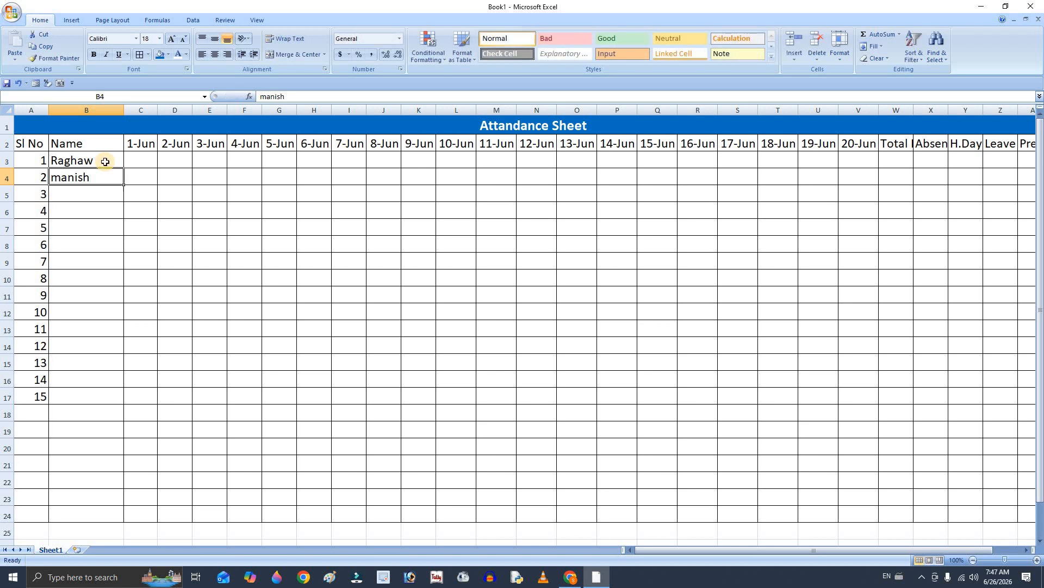
Step: Look up the saved custom list of people's names and enter its first person's full name in cell B4
click(11, 12)
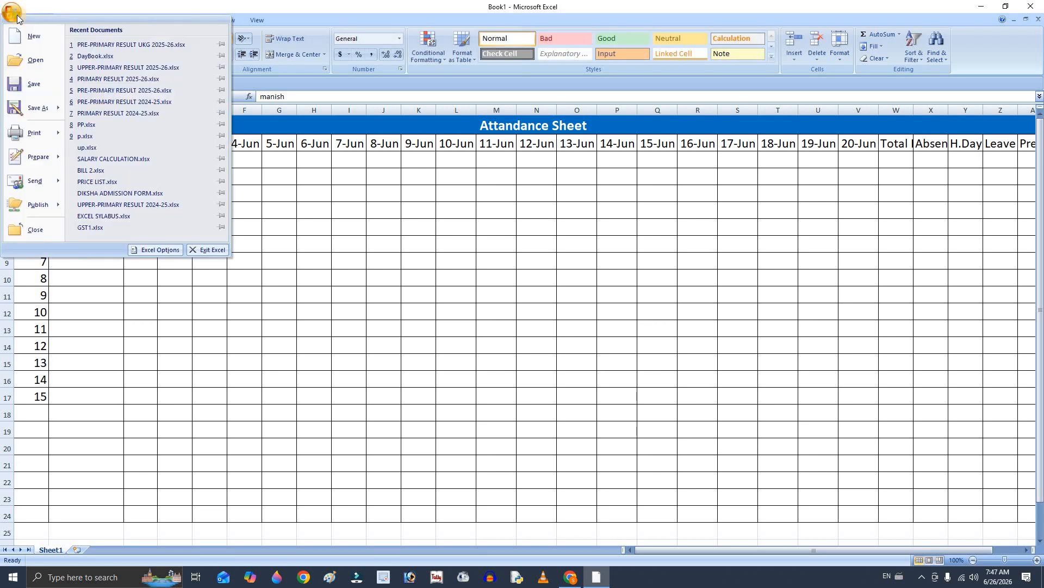
click(156, 250)
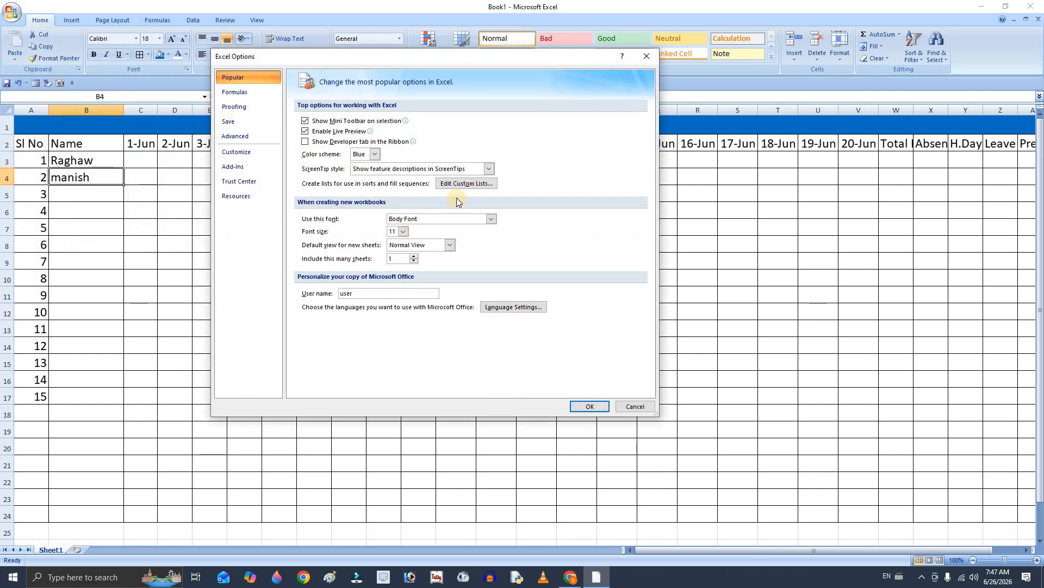
click(458, 185)
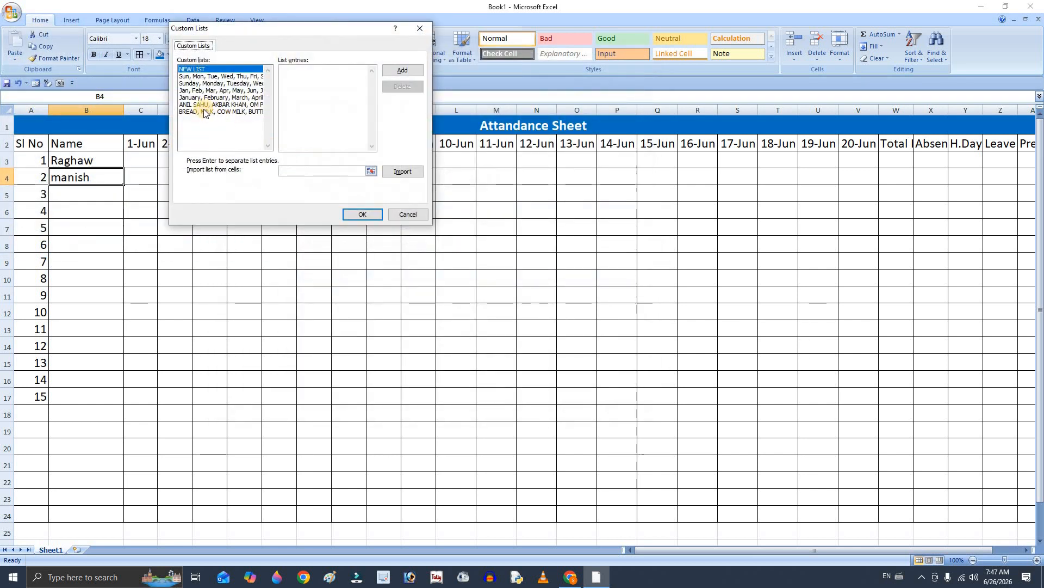
click(196, 105)
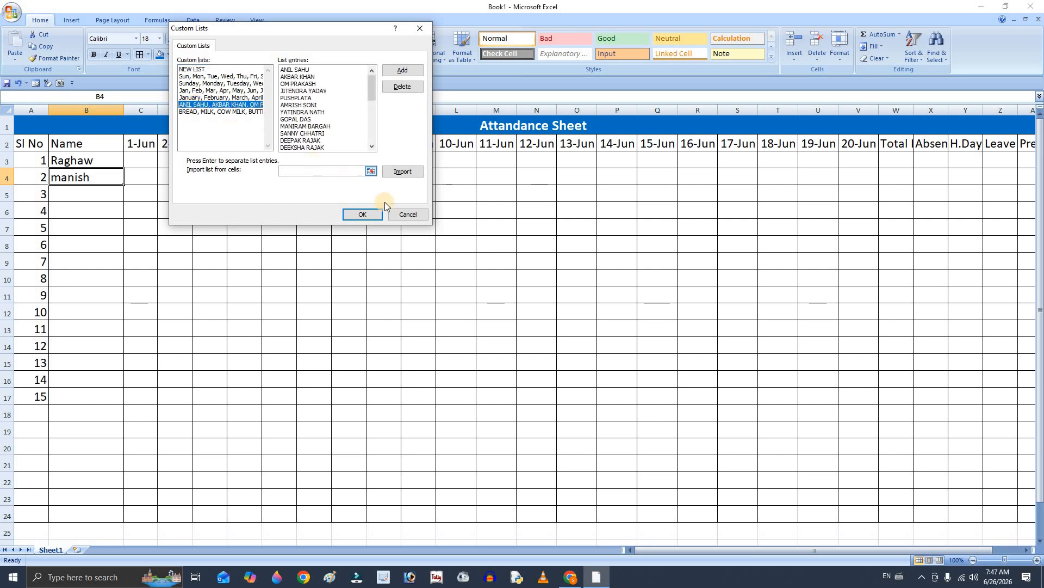
click(405, 215)
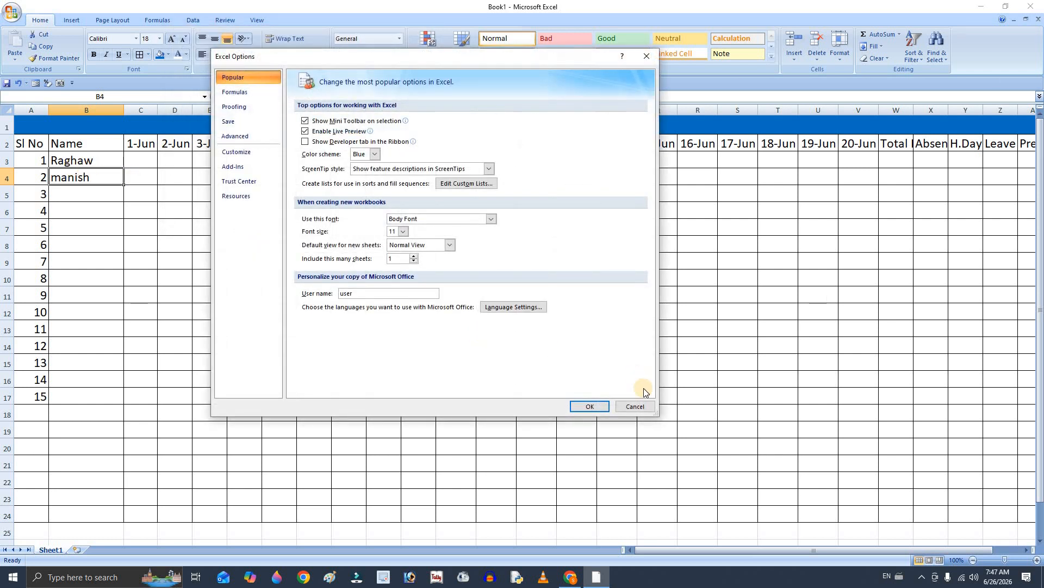
click(635, 406)
text(Anil Sahu)
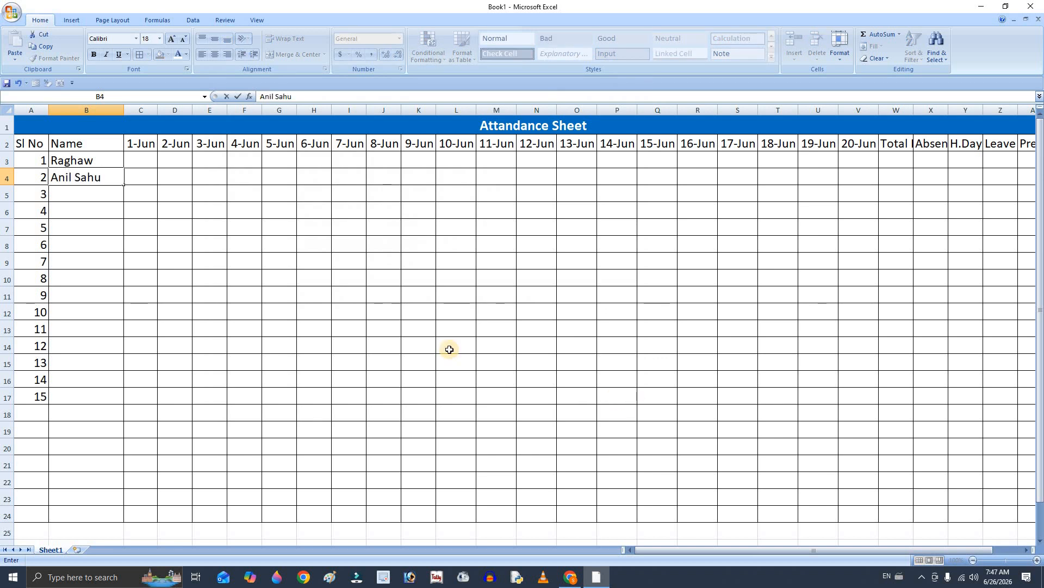
click(376, 326)
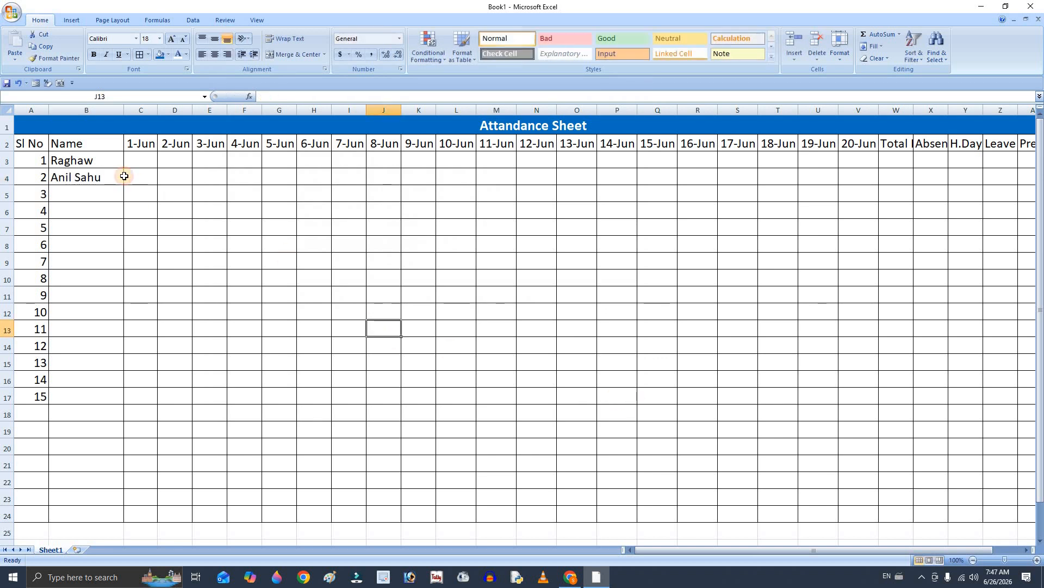
Step: Fill the names from B4 down to B17 using the custom list, and widen column B to fit them
click(121, 177)
double_click(123, 184)
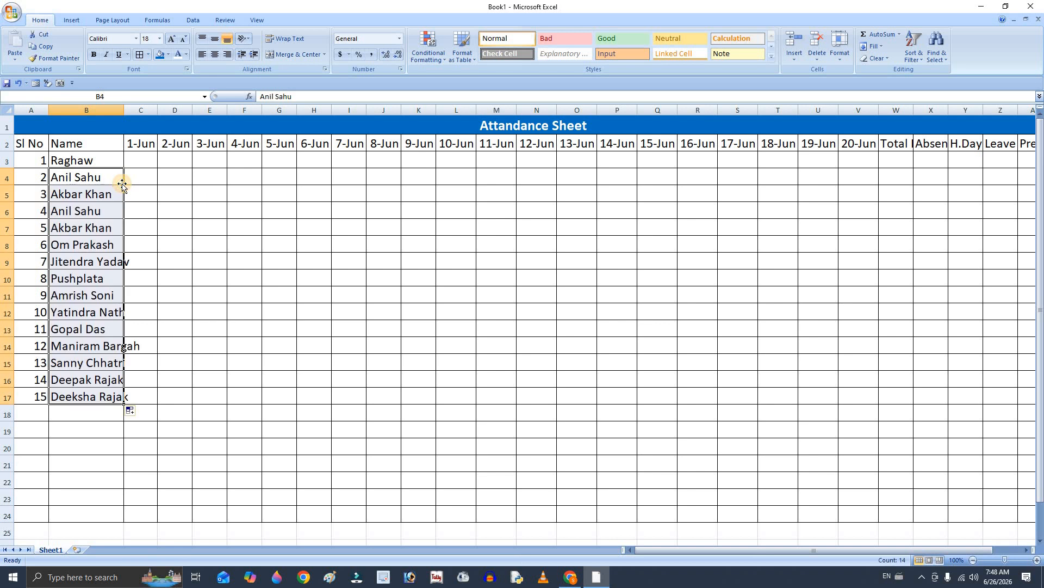
drag(125, 111, 144, 112)
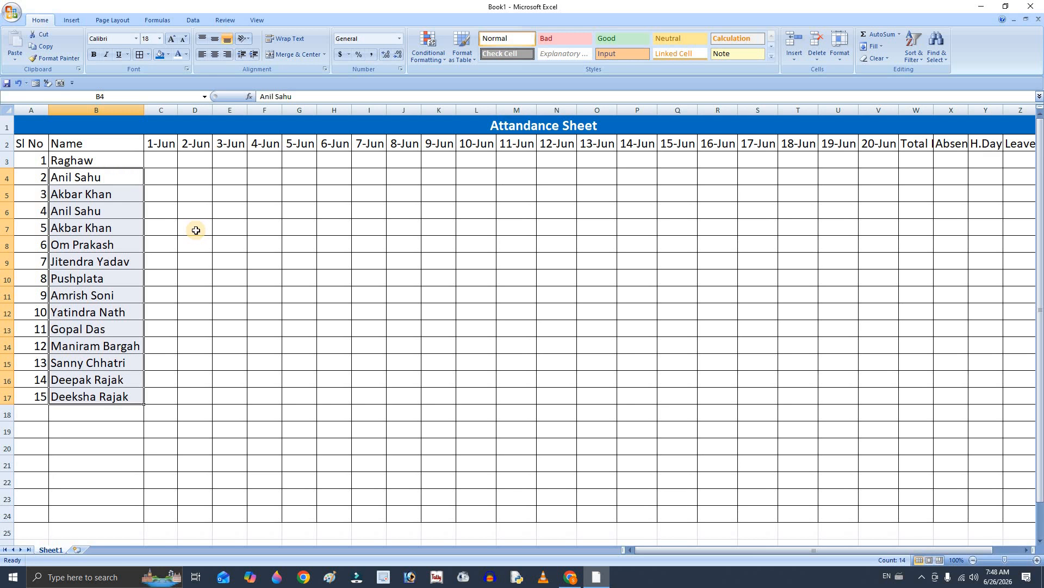
click(187, 221)
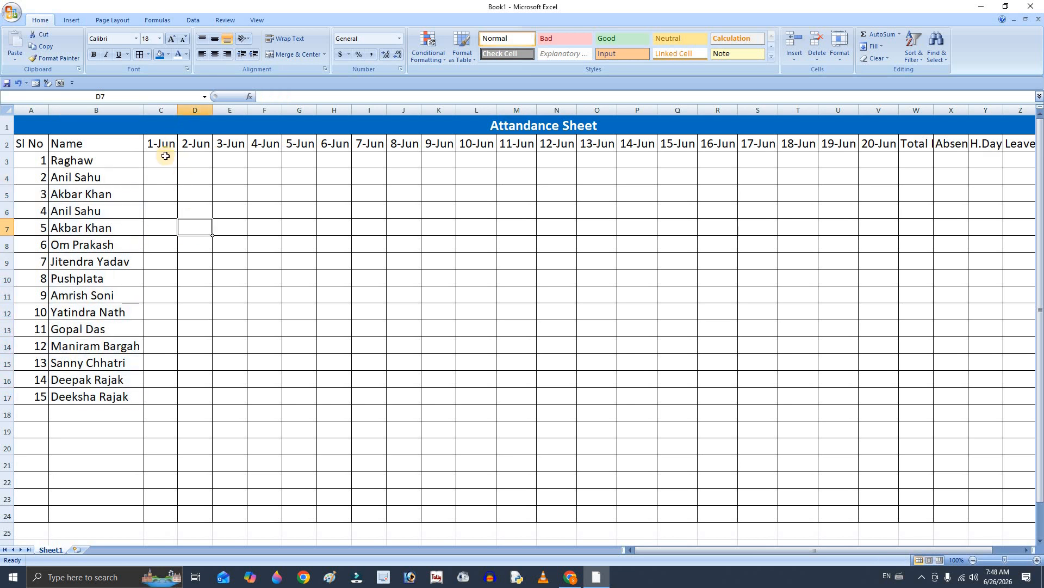
Step: Enter P in C3 and fill it across the 1-Jun to 20-Jun columns for all 15 rows, C3 to V17
click(164, 162)
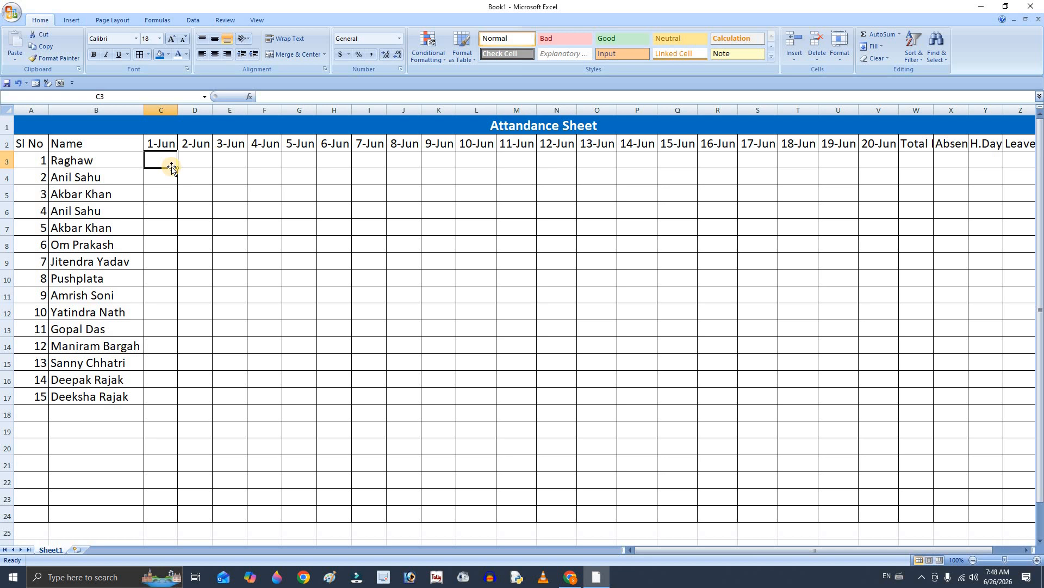
text(P)
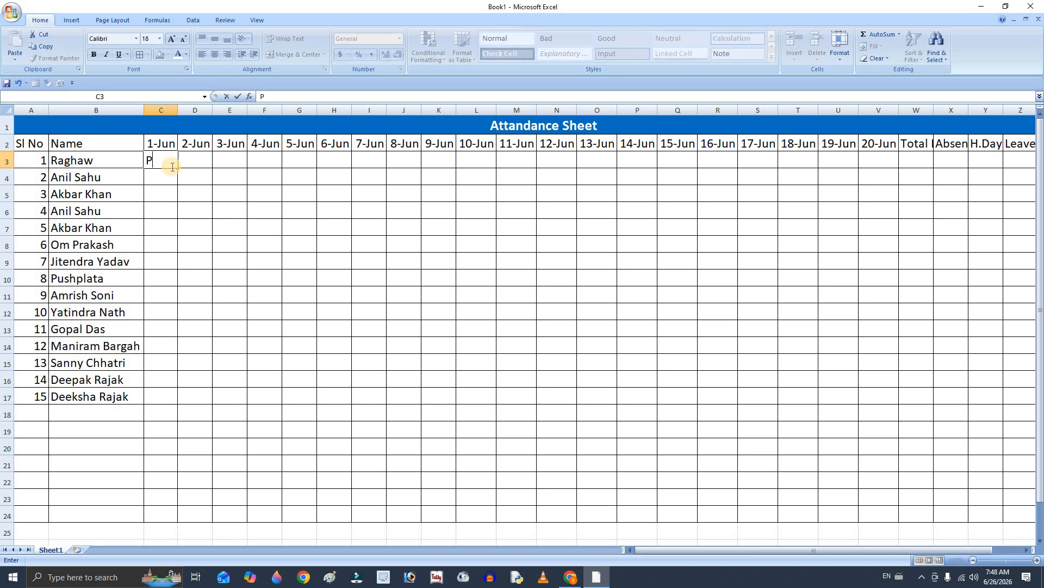
click(240, 197)
click(168, 159)
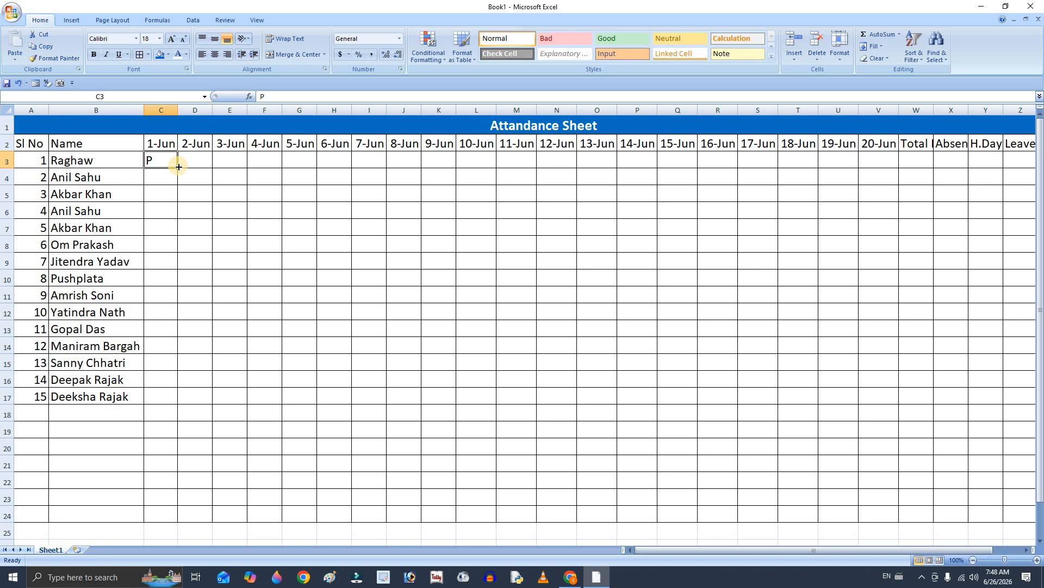
drag(178, 166, 898, 400)
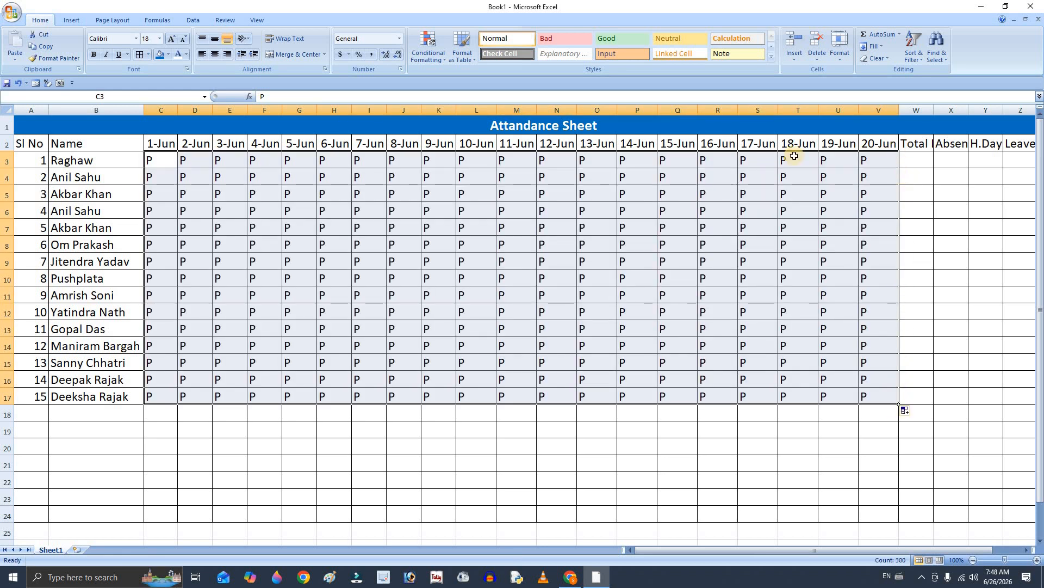
click(791, 333)
Step: Mark H in cells C7, C13, D12, E6 and H13 of the attendance grid
click(154, 227)
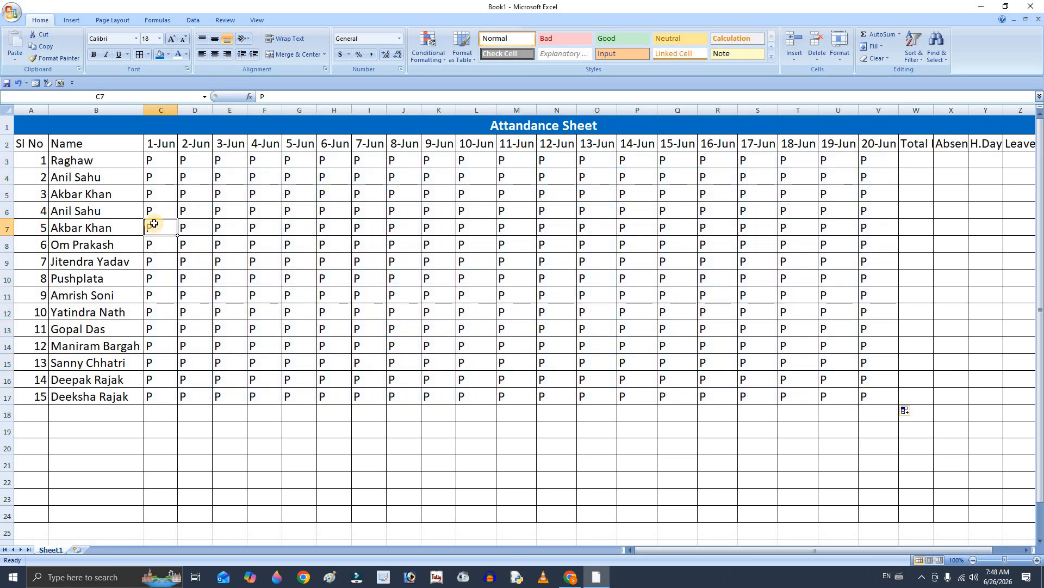
text(H)
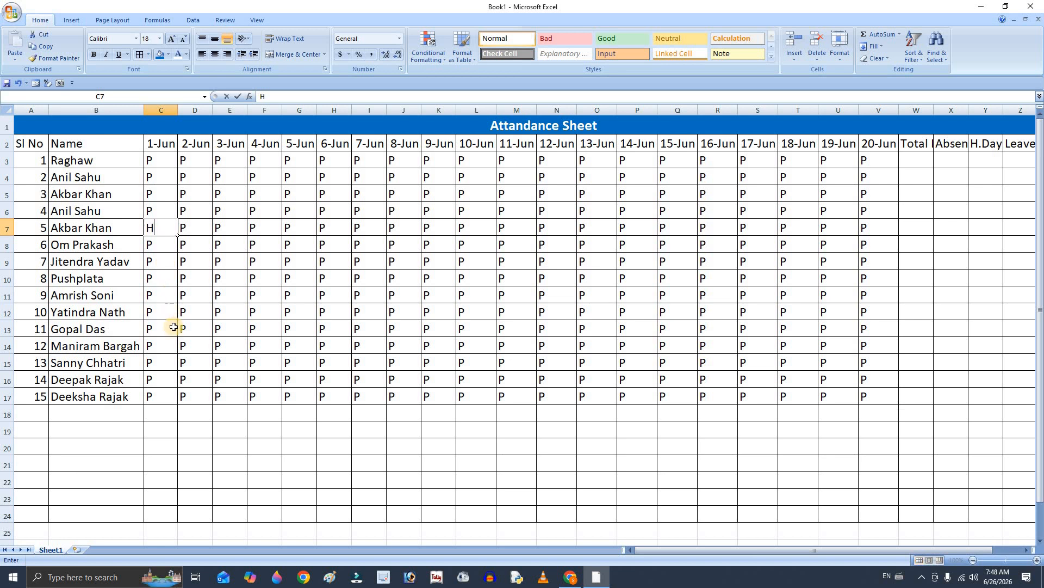
click(171, 334)
text(H)
click(174, 396)
click(193, 312)
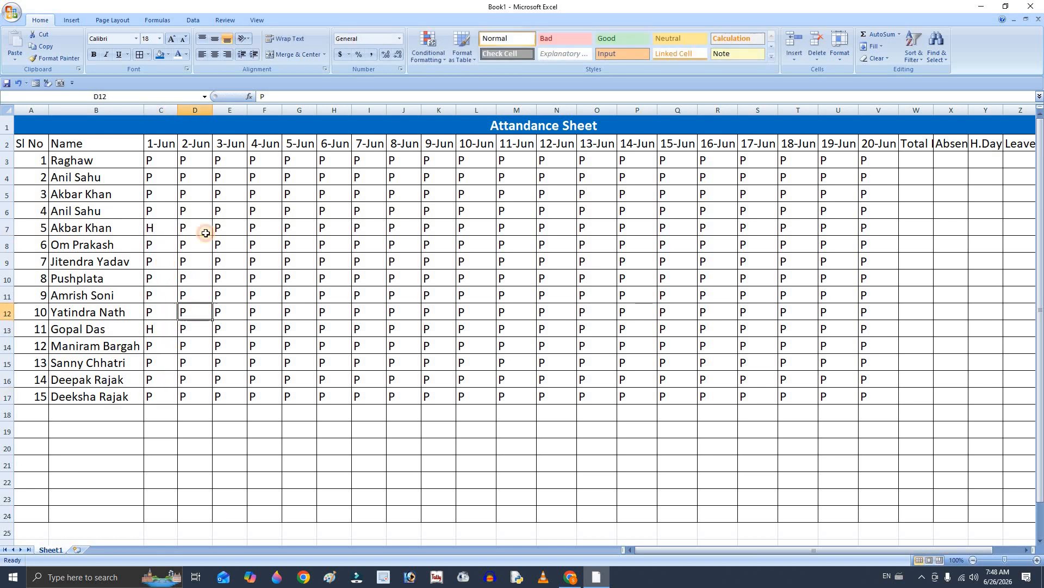
text(H)
click(239, 210)
text(H)
click(339, 328)
text(H)
Step: Mark H in cells H7, H10, I7, K11 and L8 of the attendance grid
click(324, 224)
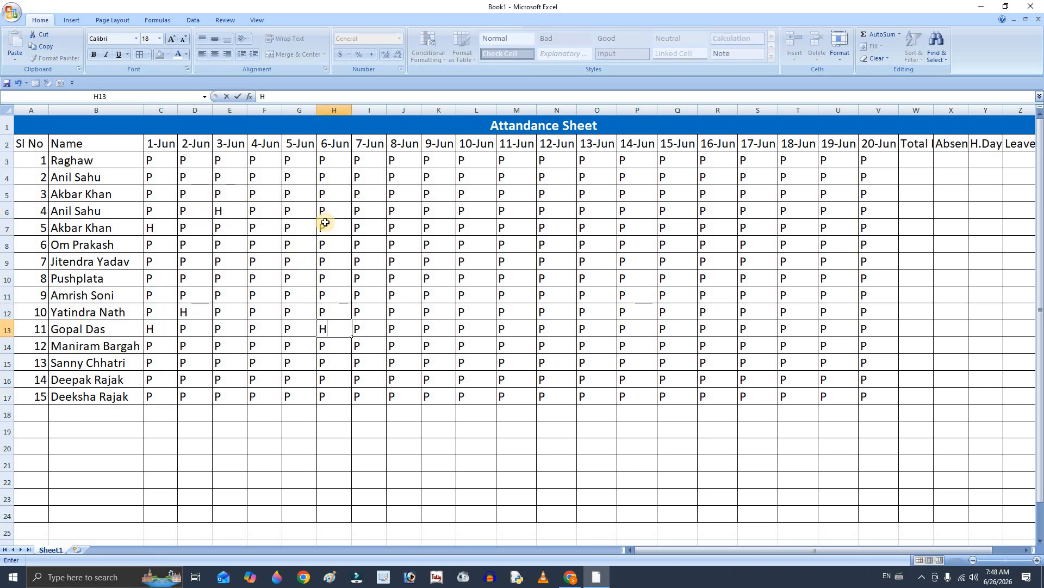
text(H)
click(338, 273)
text(H)
click(366, 231)
text(H)
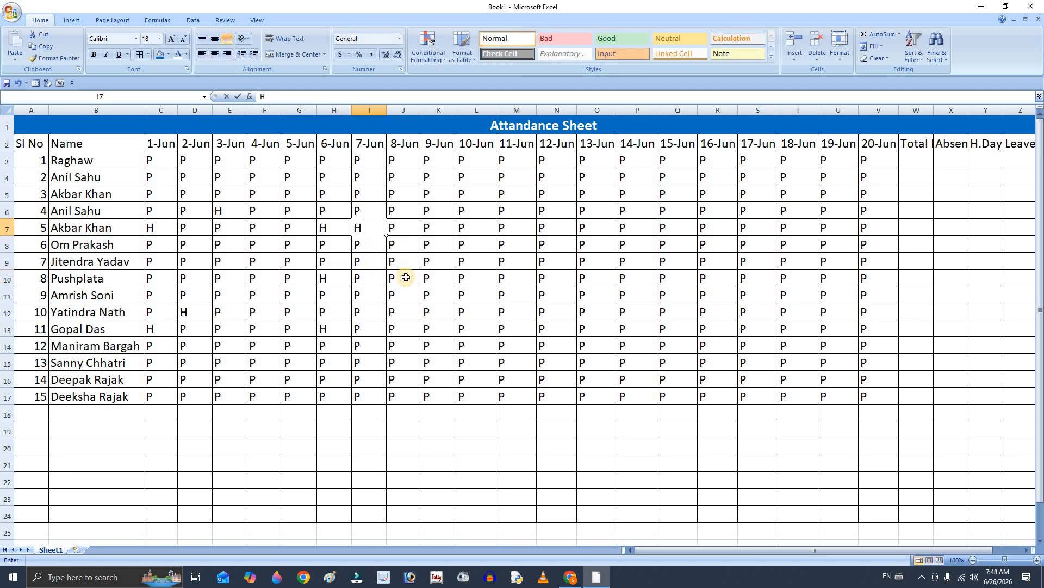
click(454, 300)
text(H)
click(476, 242)
text(H)
Step: Mark H in cells O9, P7, Q11, Q14 and R7 of the attendance grid
click(591, 258)
text(H)
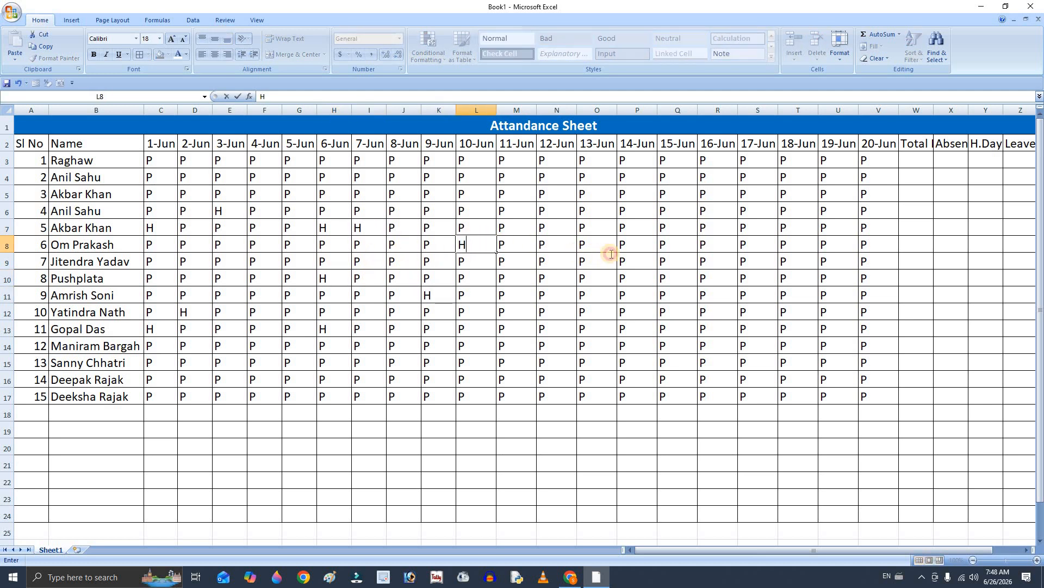
click(653, 234)
text(H)
click(681, 294)
text(H)
click(675, 346)
text(H)
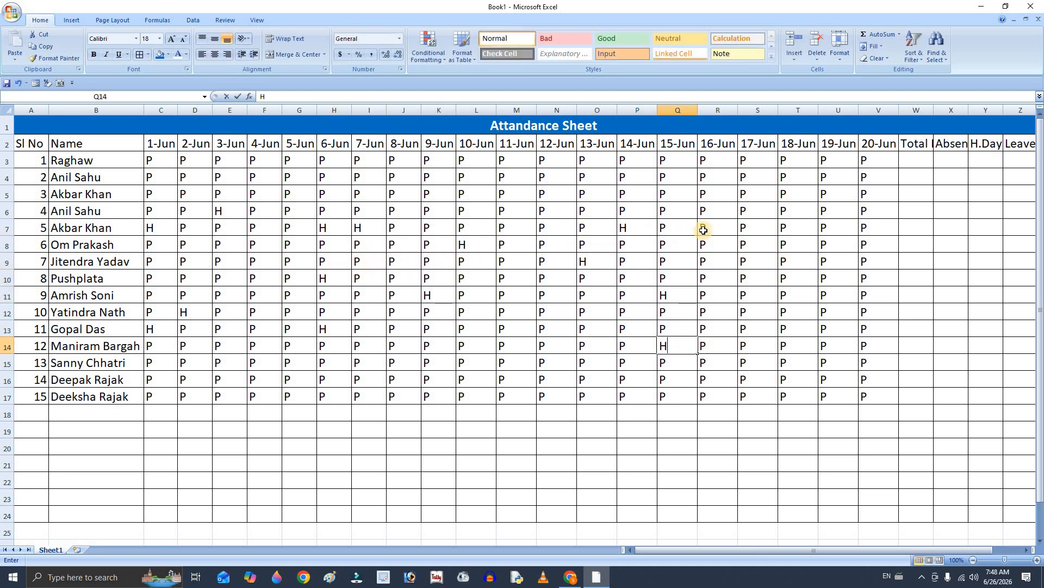
click(707, 227)
text(H)
Step: Mark H in cells S14, T7, U14 and U5, and re-enter H in C7
click(753, 348)
text(H)
click(810, 230)
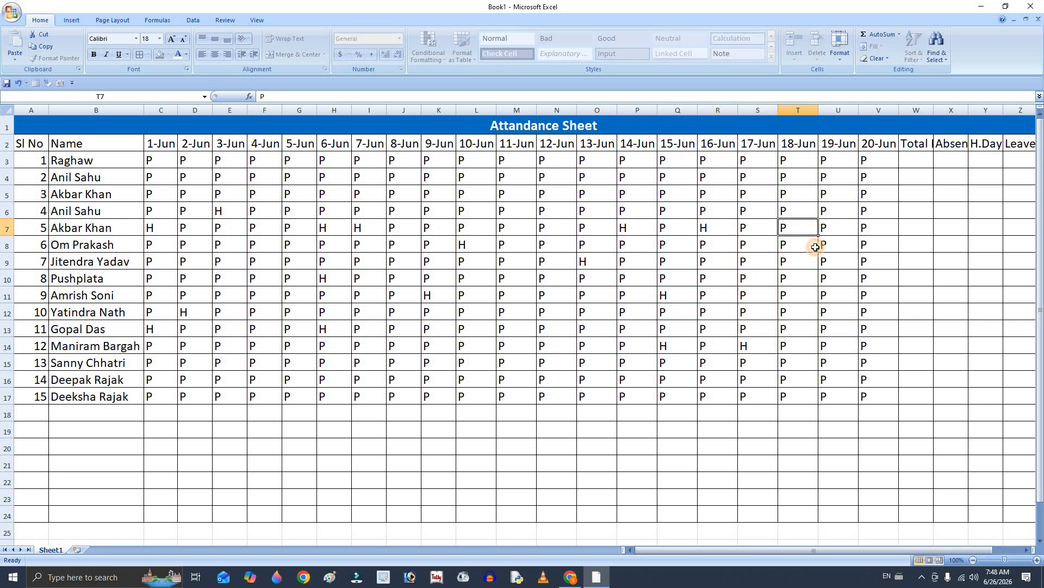
text(H)
click(837, 344)
text(H)
click(838, 194)
text(H)
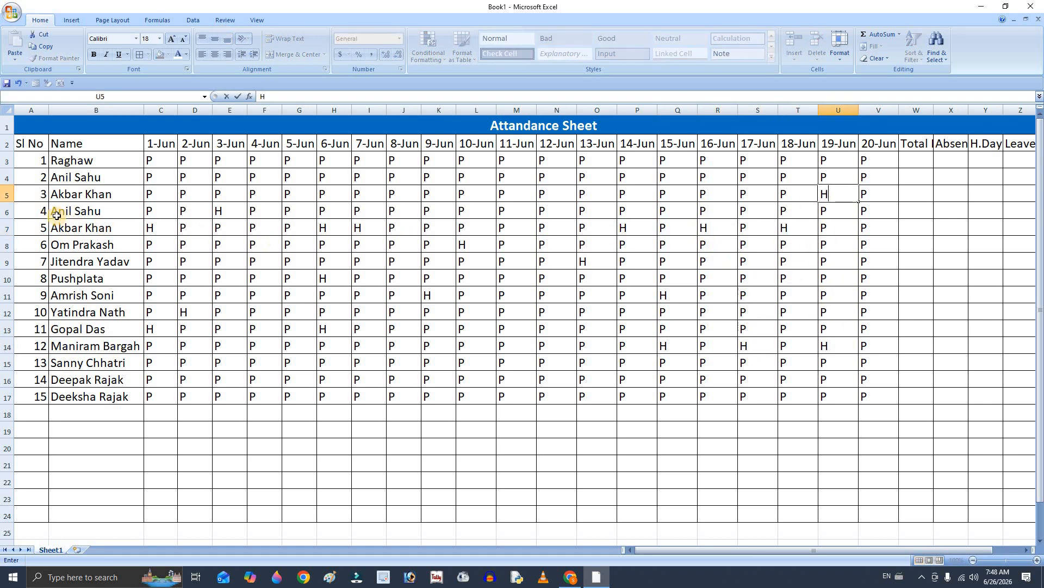
click(149, 227)
text(H)
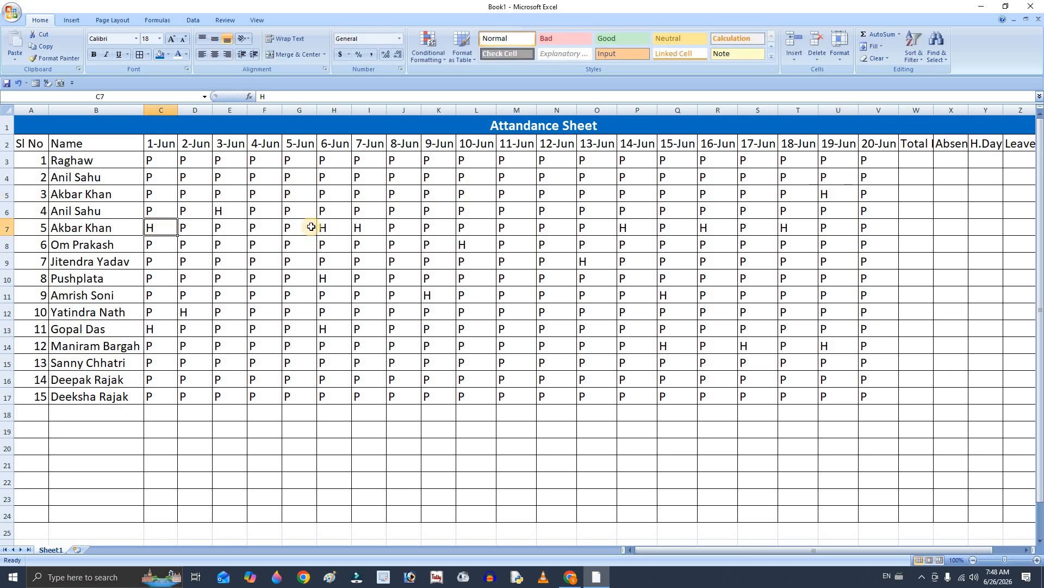
Step: Mark L in cells C9, F10, L9, N13, P10 and P14 of the attendance grid
click(148, 264)
text(L)
click(253, 275)
text(L)
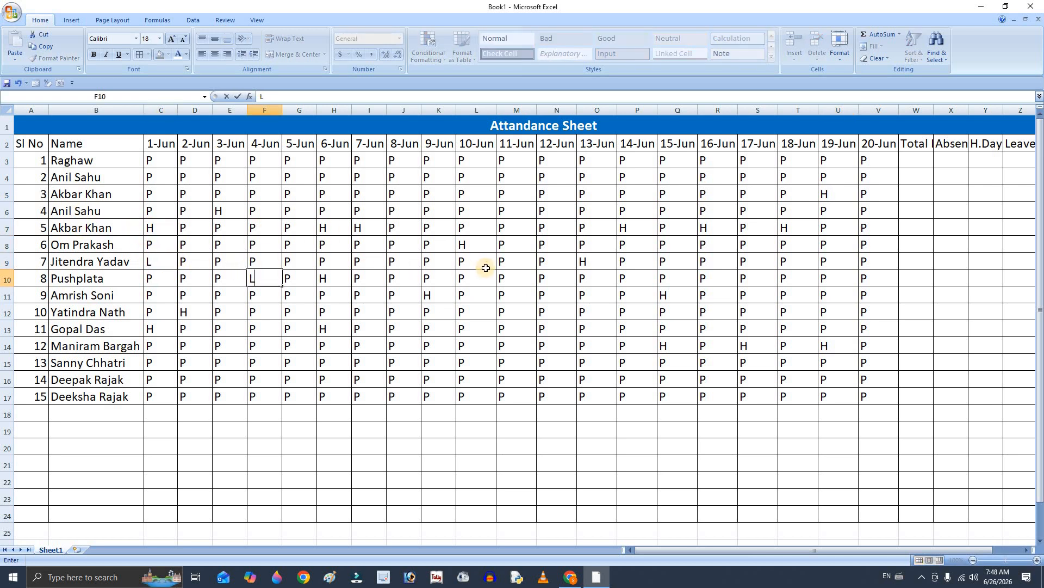
click(488, 268)
text(L)
click(543, 329)
text(L)
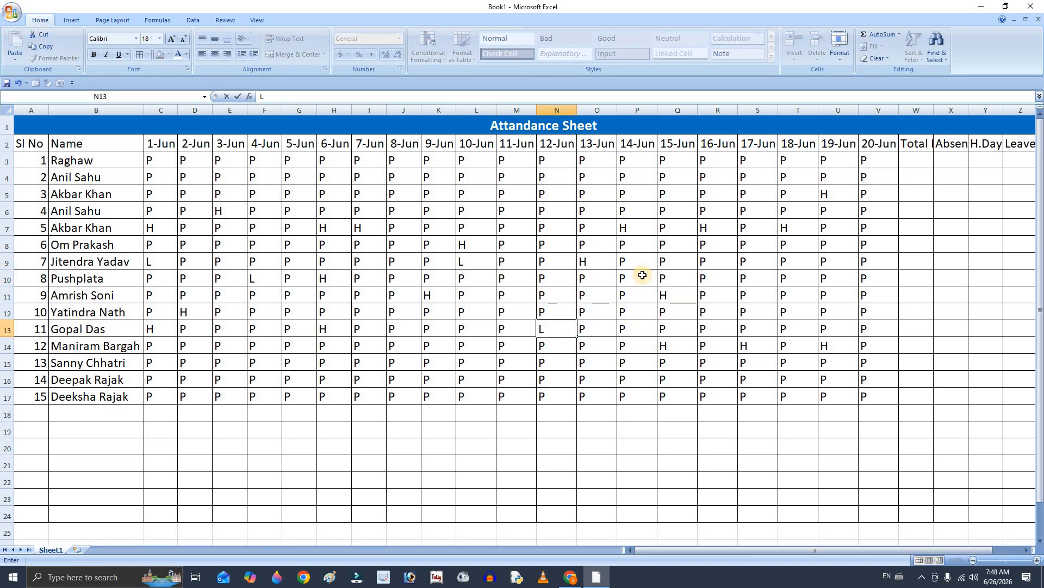
click(642, 276)
text(L)
click(644, 342)
text(L)
Step: Mark L in cells S10, S8, S5, T11, U9 and V11 of the attendance grid
click(767, 341)
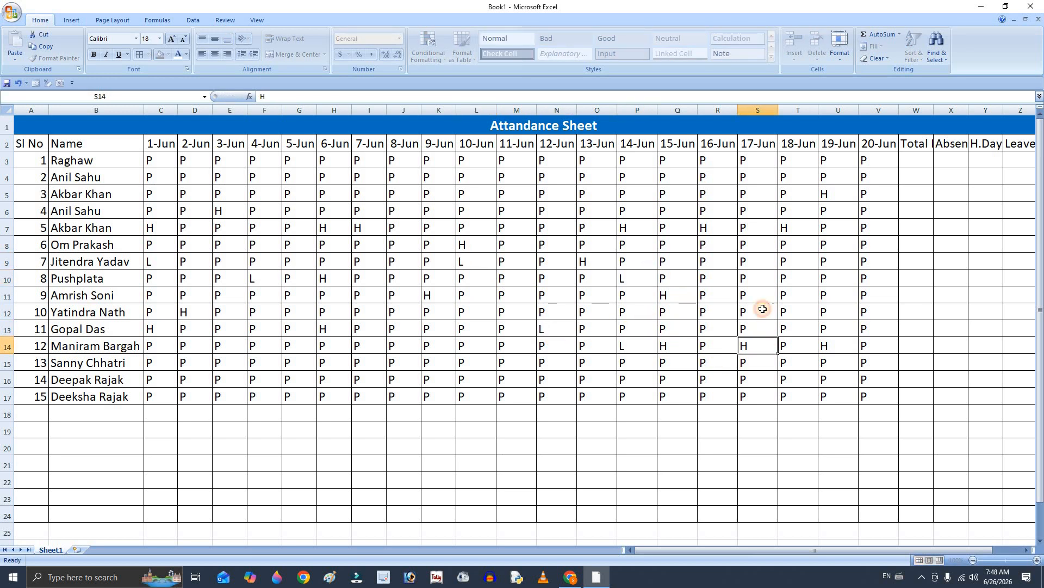
click(759, 278)
text(L)
click(756, 245)
text(L)
click(755, 196)
text(L)
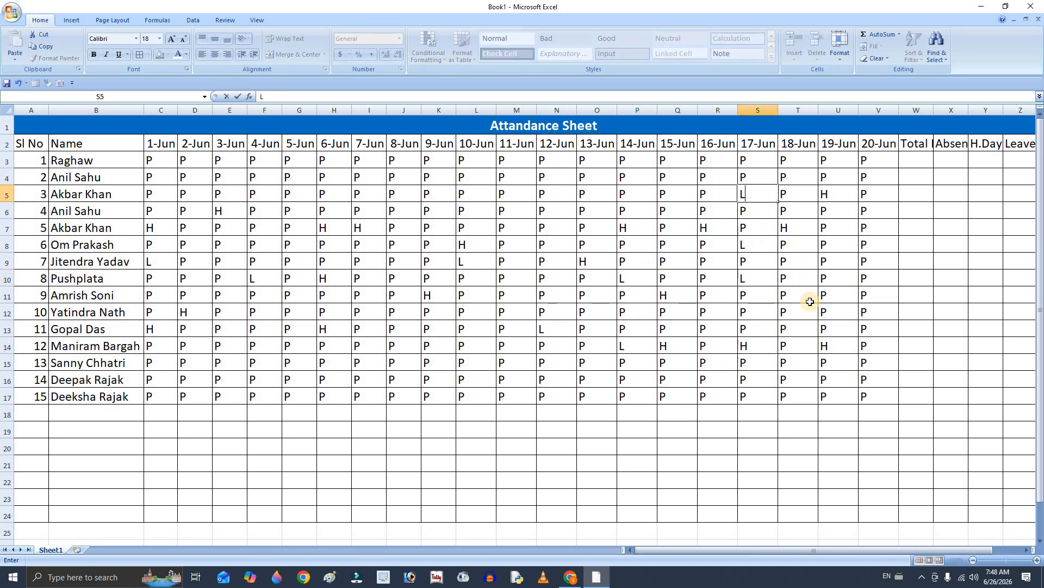
click(809, 299)
text(L)
click(822, 262)
text(L)
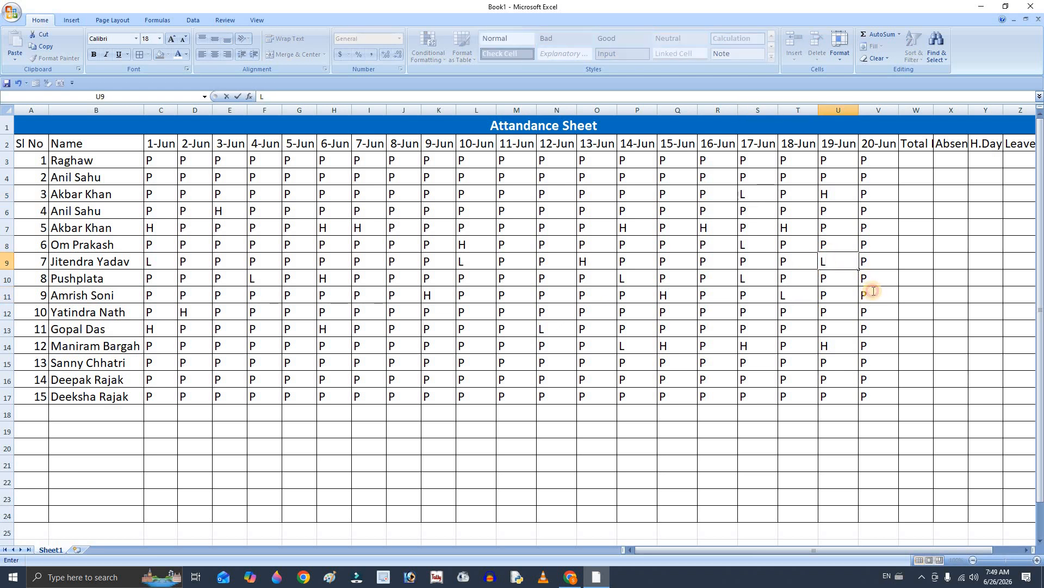
click(869, 291)
text(L)
click(510, 265)
click(305, 244)
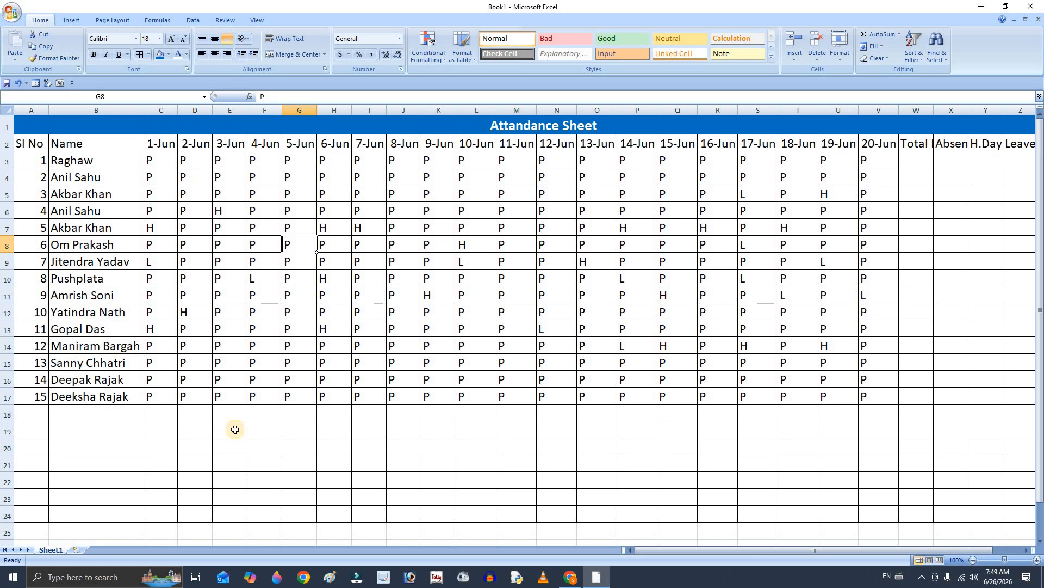
Step: Autofit the Total Days column and count the first row's attendance entries in W3 with =COUNTA(C3:V3)
click(919, 164)
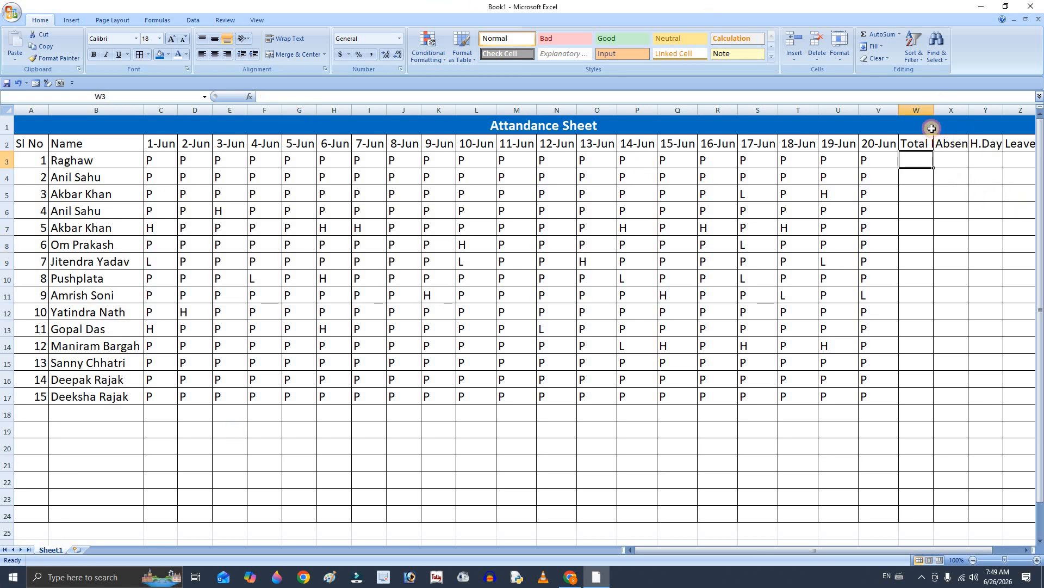
double_click(933, 111)
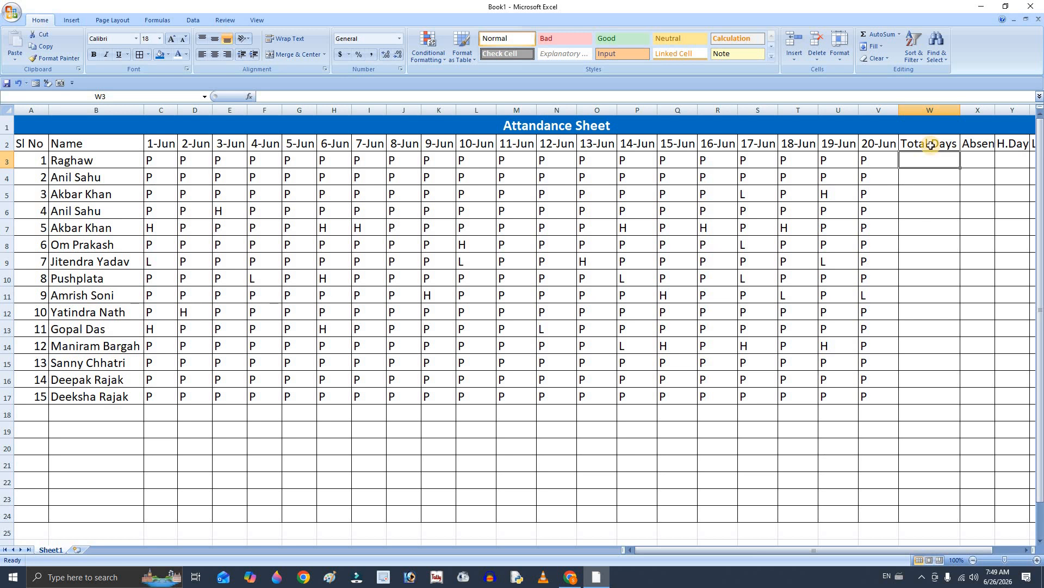
text(=)
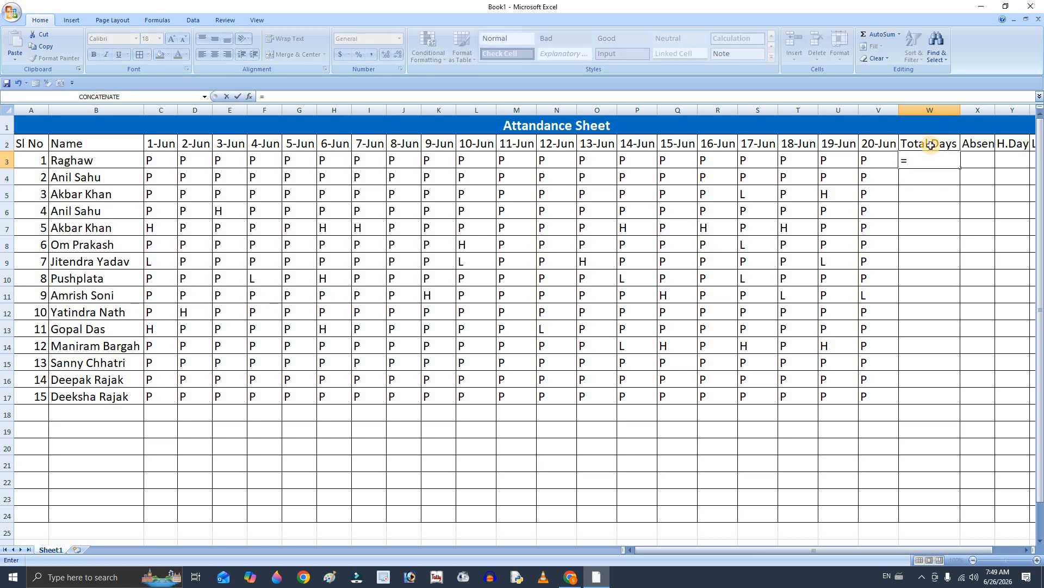
text(COUNTA()
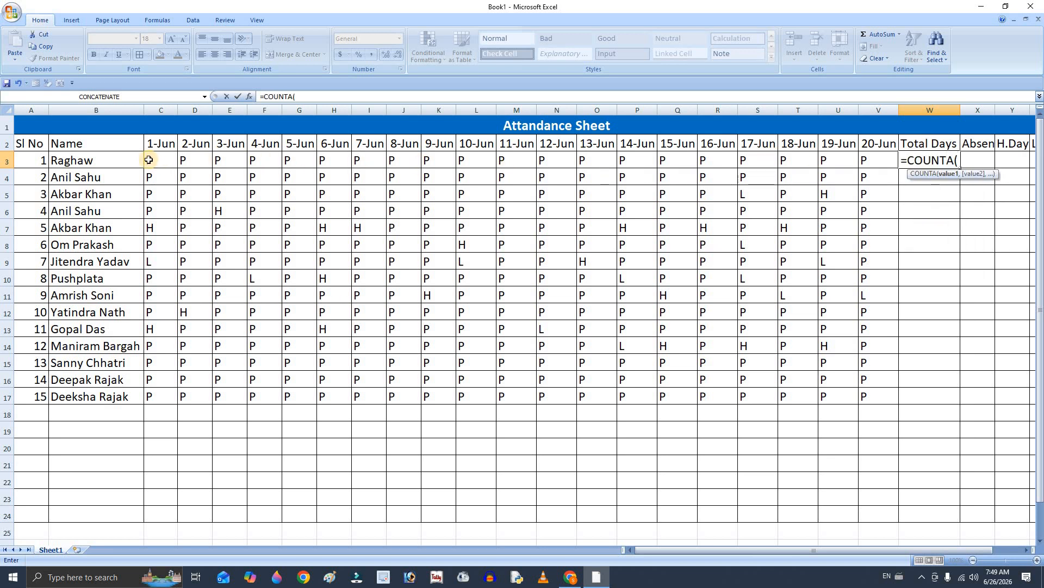
drag(151, 160, 881, 163)
key(Return)
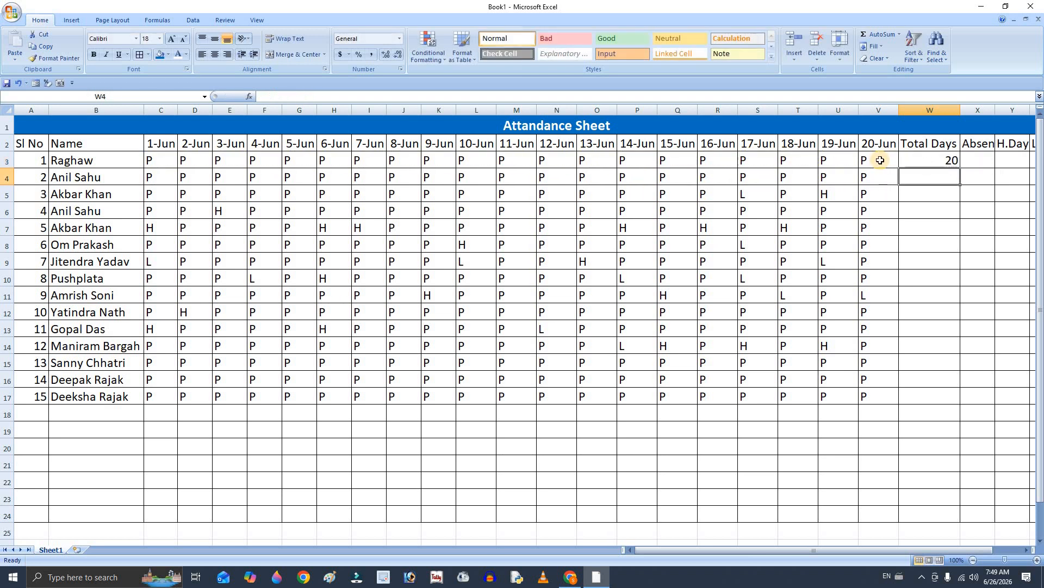
Step: Fill the Total Days formula from W3 down to W17
click(931, 160)
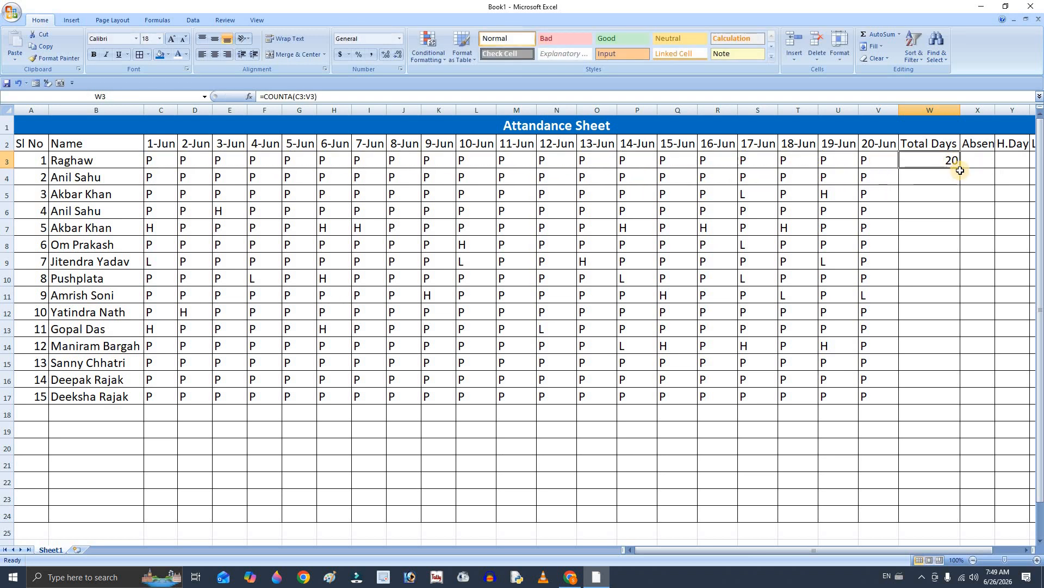
click(961, 171)
click(954, 162)
double_click(959, 169)
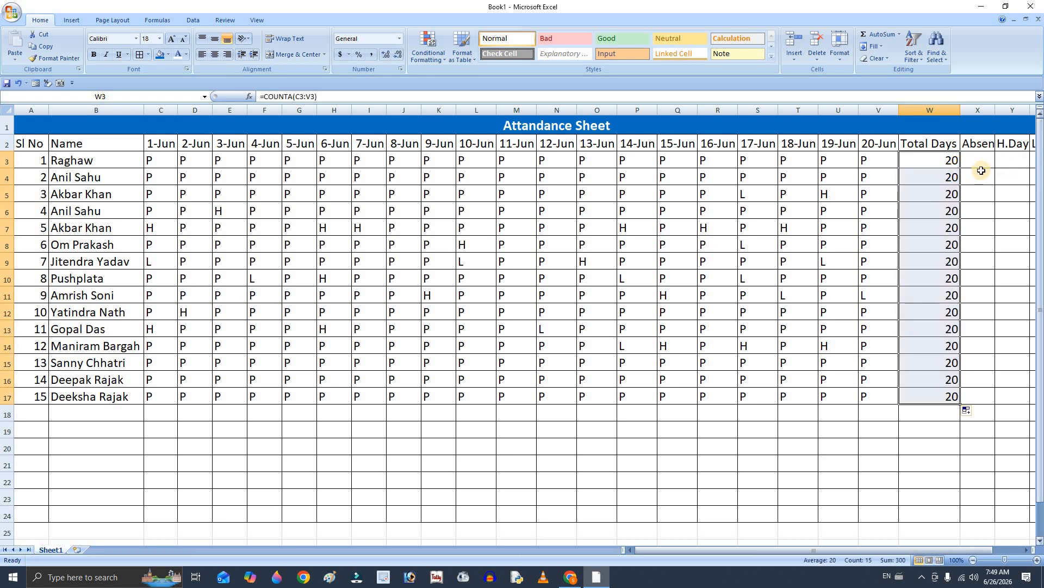
Step: Enter 1, 2, 0, 0, 0, 0 and 2 in cells X3 to X9 of the Absent column
click(977, 160)
scroll(1003, 111, right, 1)
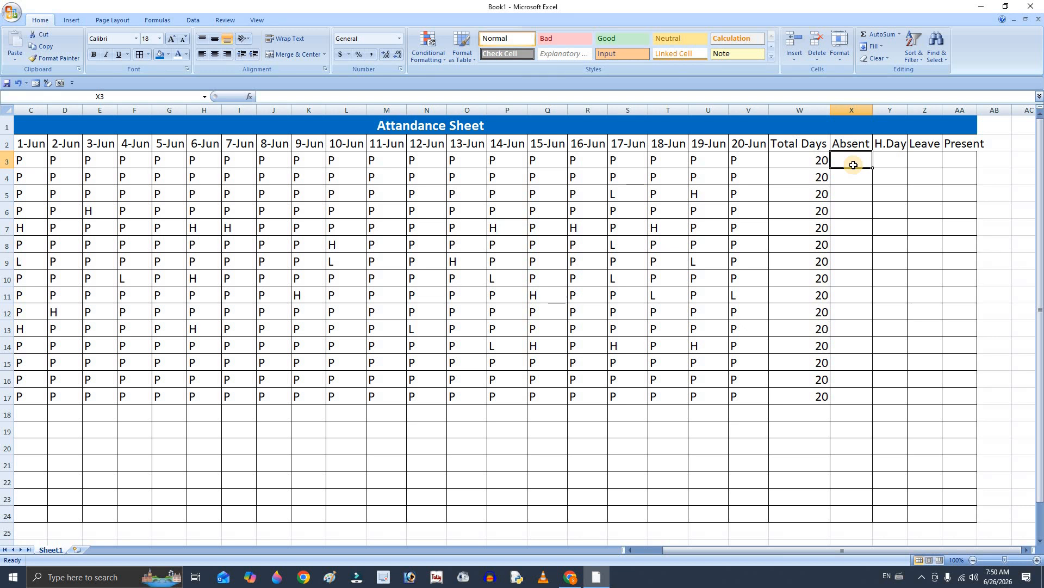
text(1)
key(Return)
text(2)
key(Return)
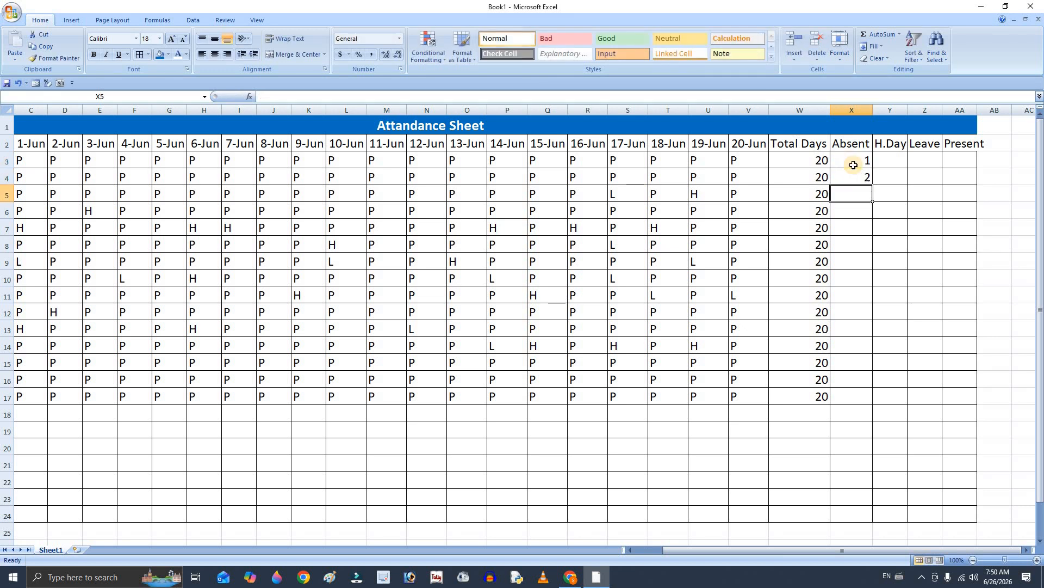
text(0 0 0 0 2 )
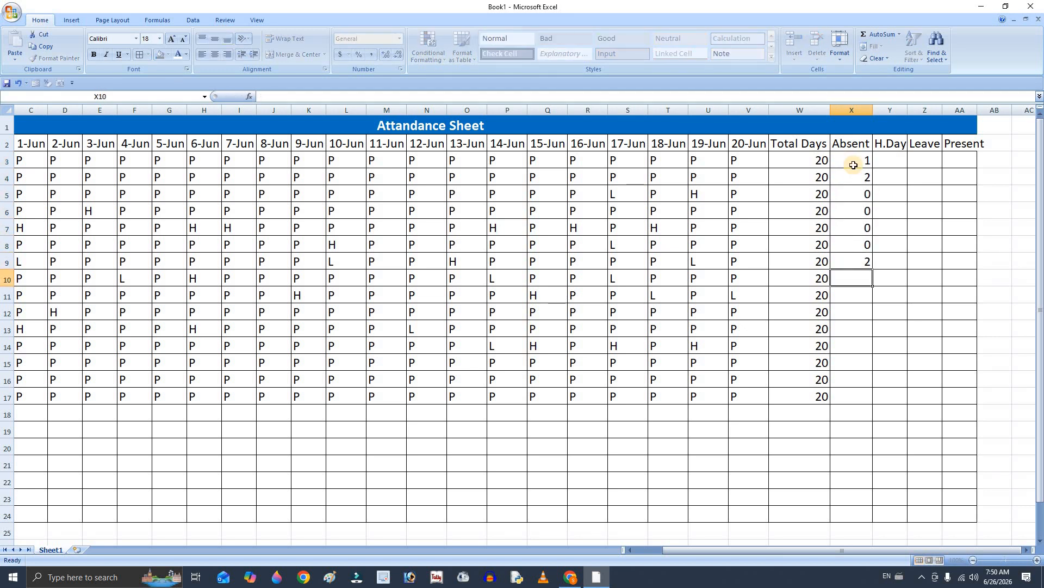
Step: Enter 3, 1, 1, 1, 5, 0, 1 and 2 in cells X10 to X17 of the Absent column
text(3)
key(Return)
text(1)
key(Return)
text(1)
key(Return)
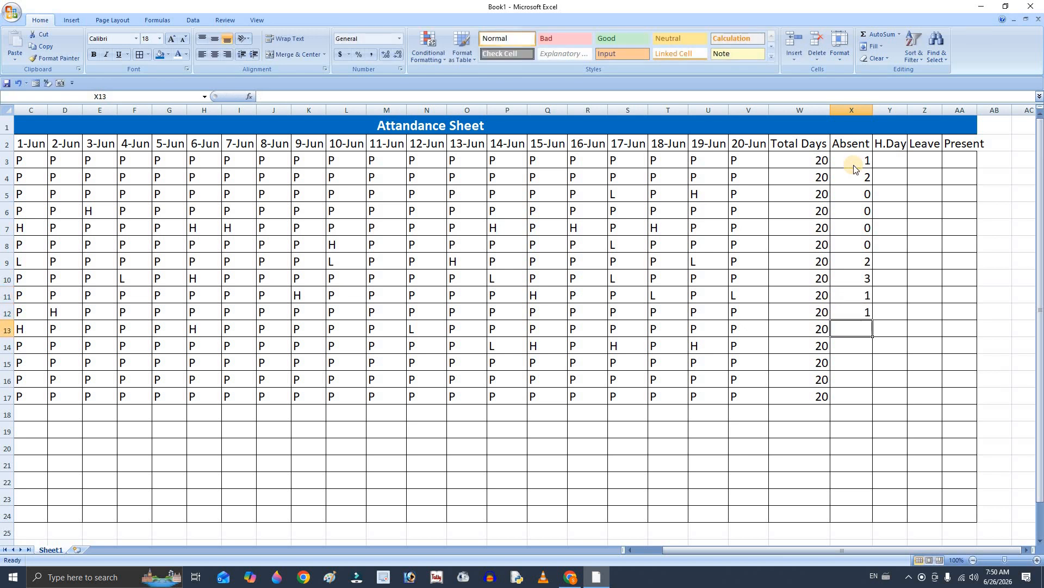
text(1)
key(Return)
text(5)
key(Return)
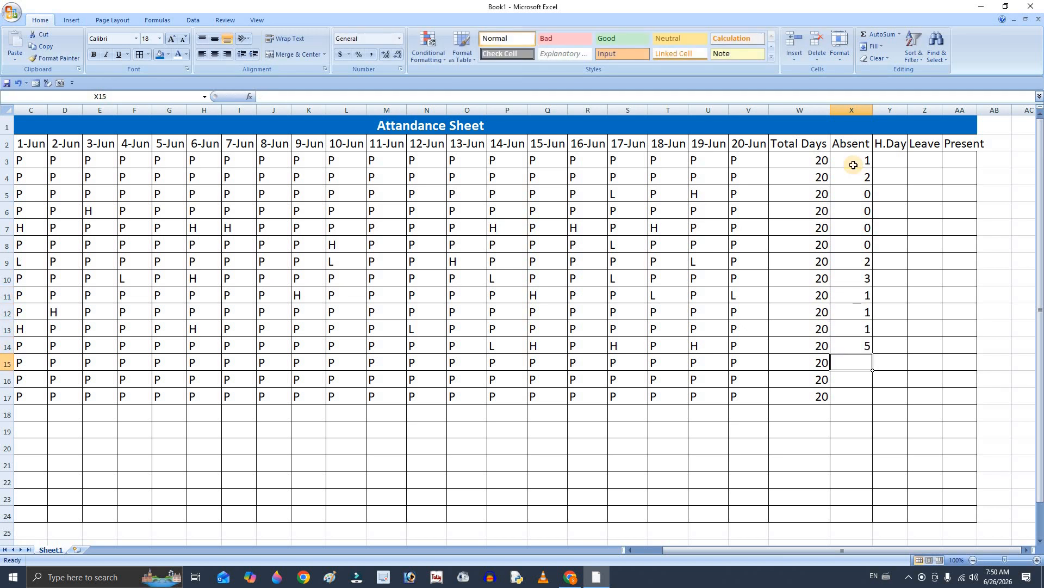
text(0)
key(Return)
text(1)
key(Return)
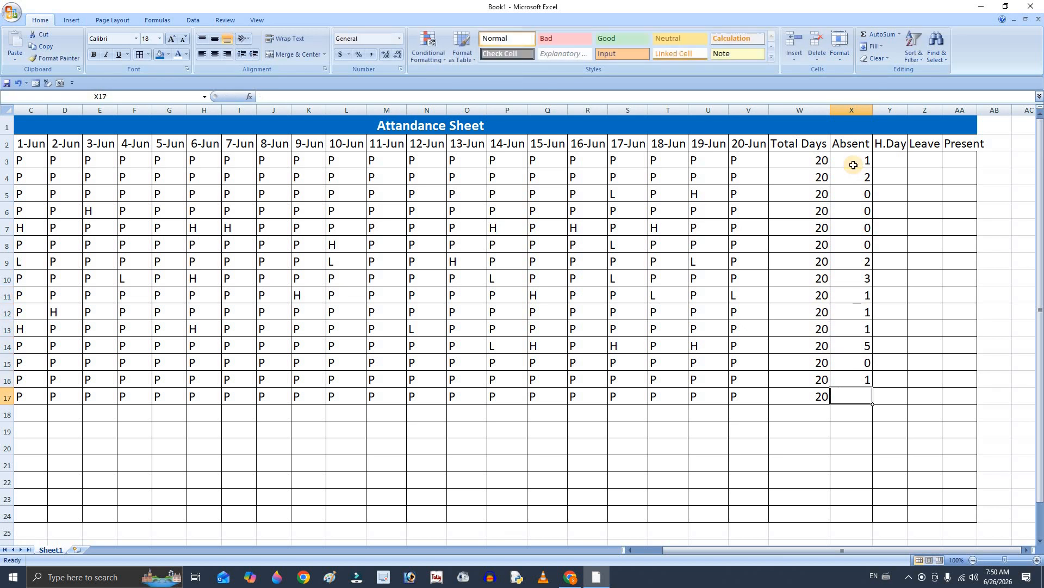
text(2)
key(Return)
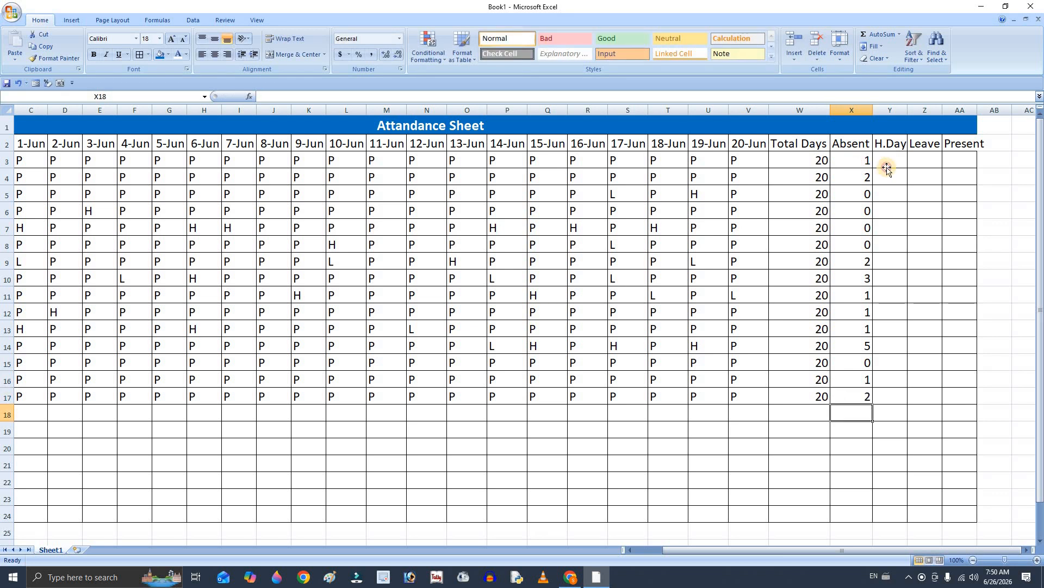
Step: Count the half days in Y3 with =COUNTIF(C3:V3,"H") and fill the formula down to Y17
click(887, 162)
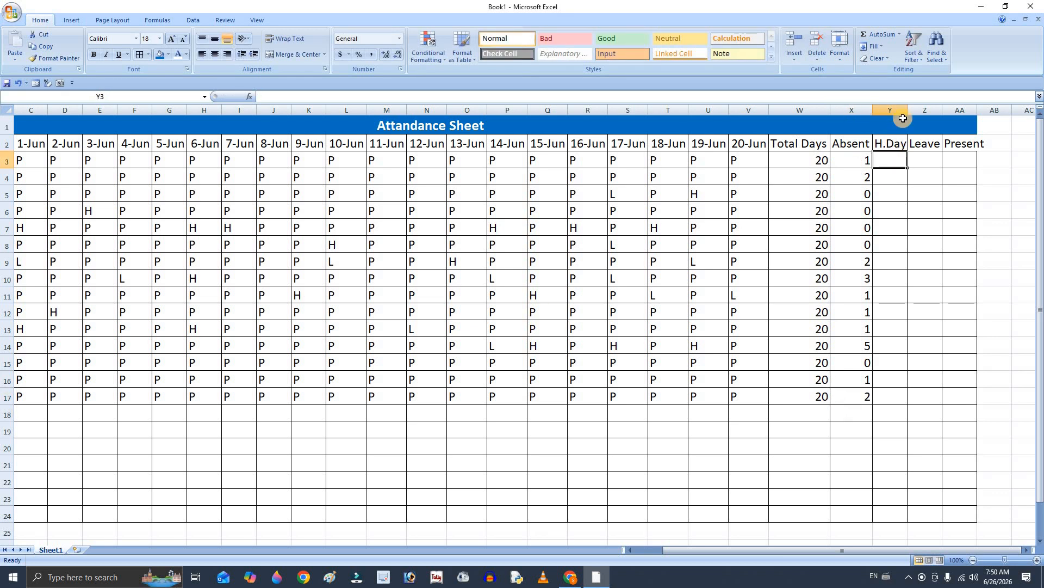
text(=C)
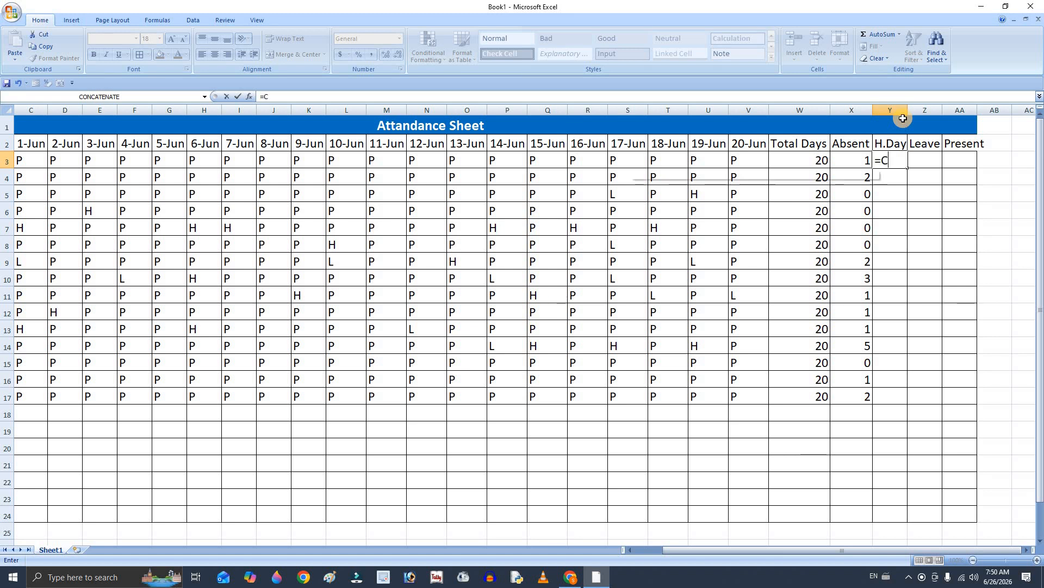
text(OUNTIF)
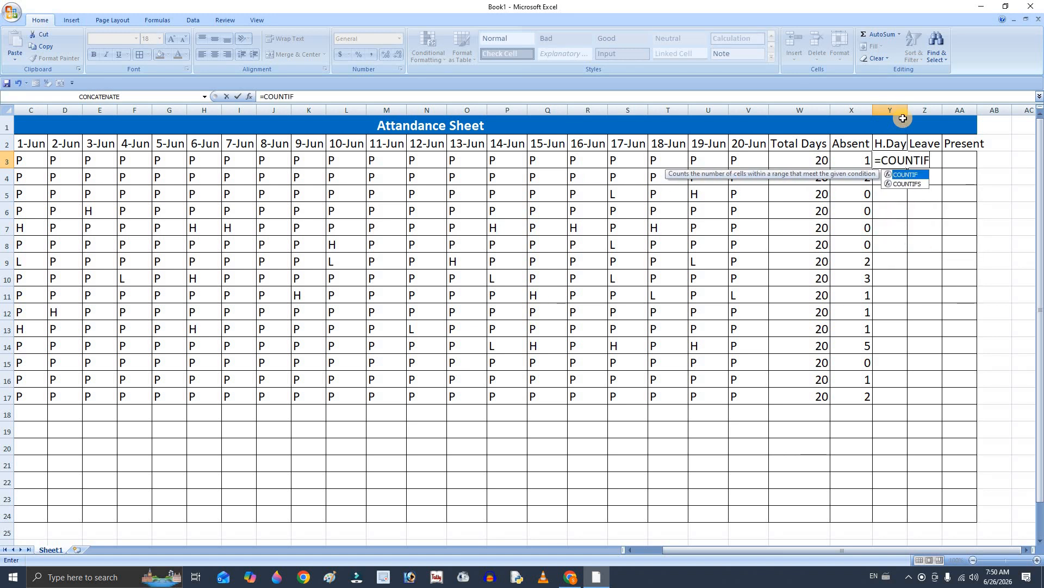
text(()
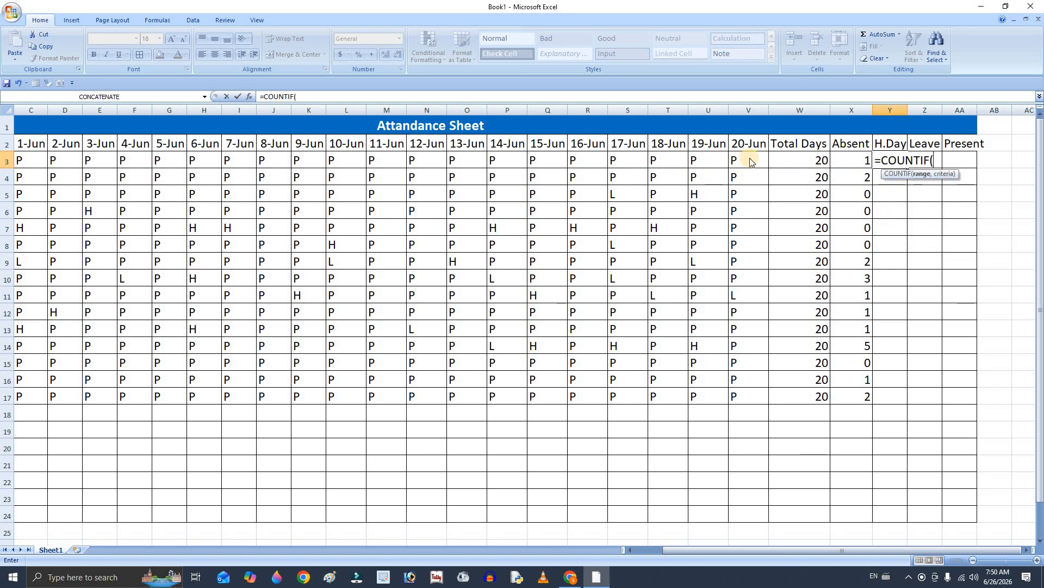
click(751, 161)
shift+click(35, 159)
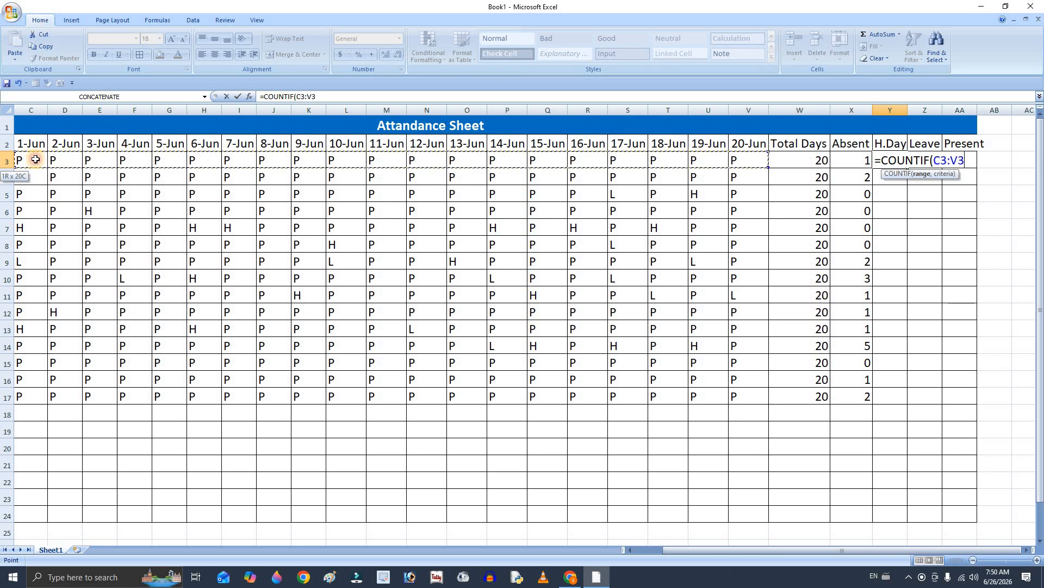
text(,)
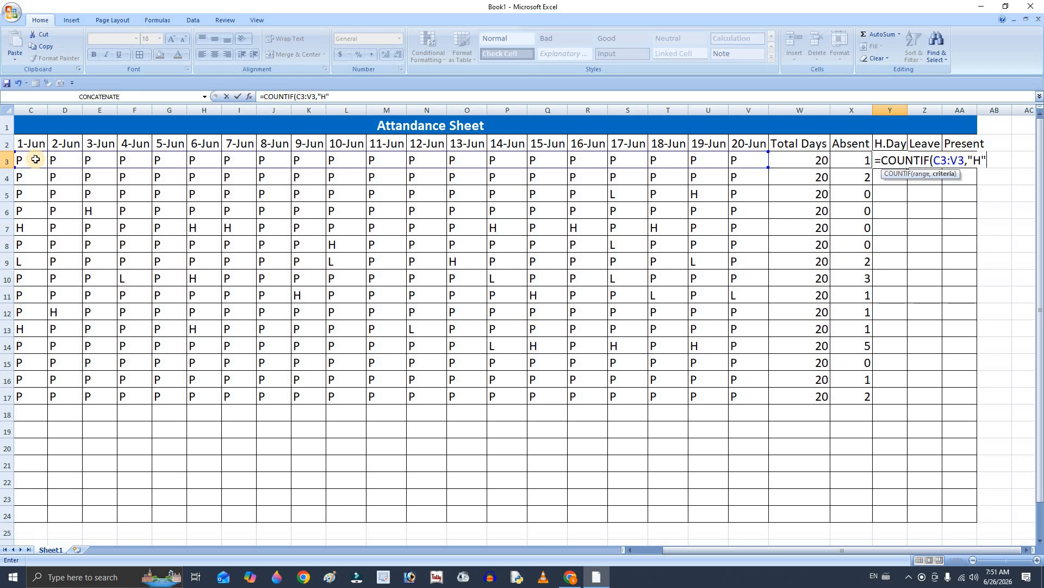
text("H")
key(Return)
key(Return)
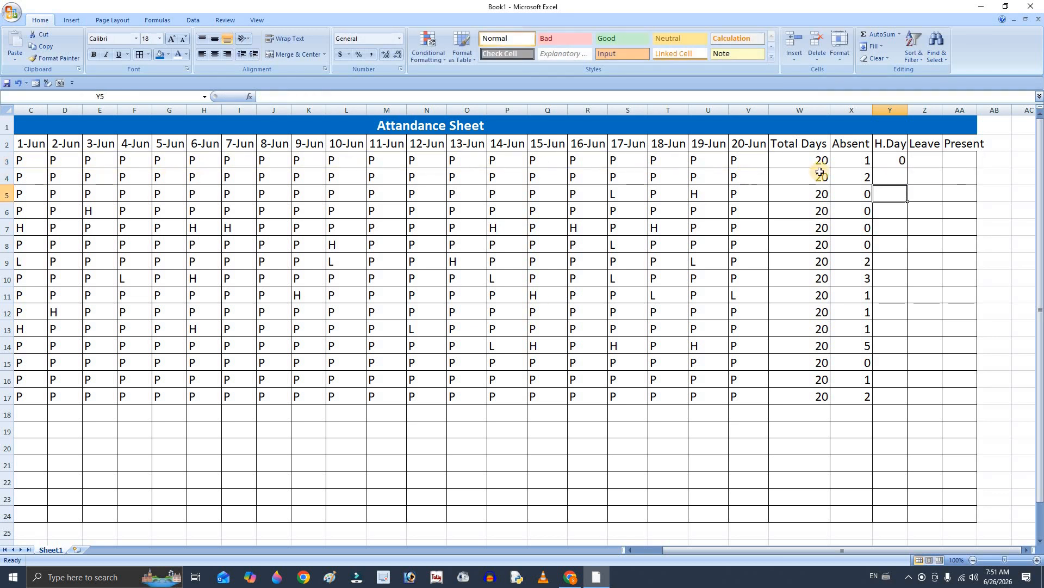
click(906, 160)
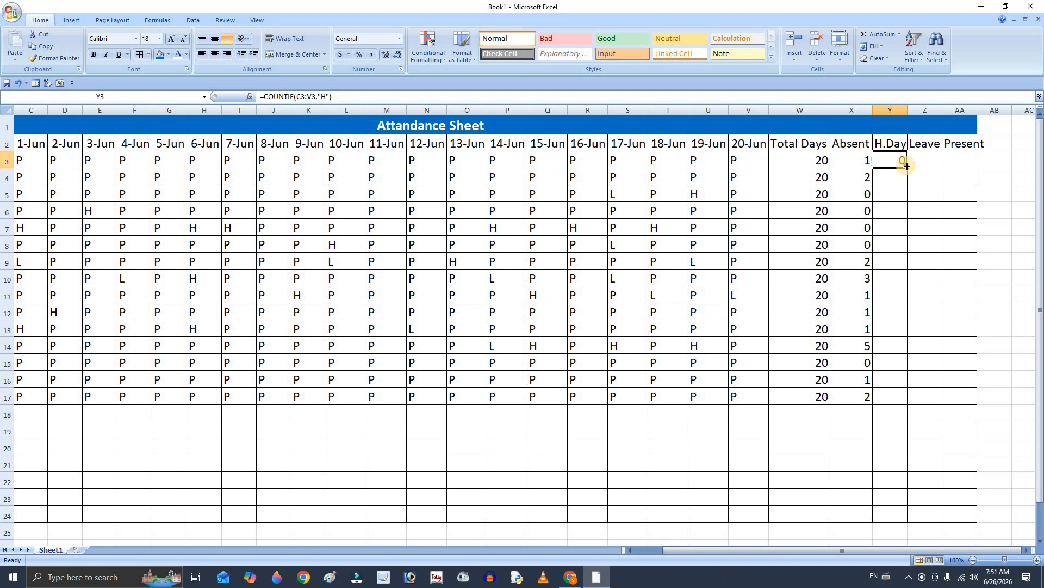
double_click(906, 166)
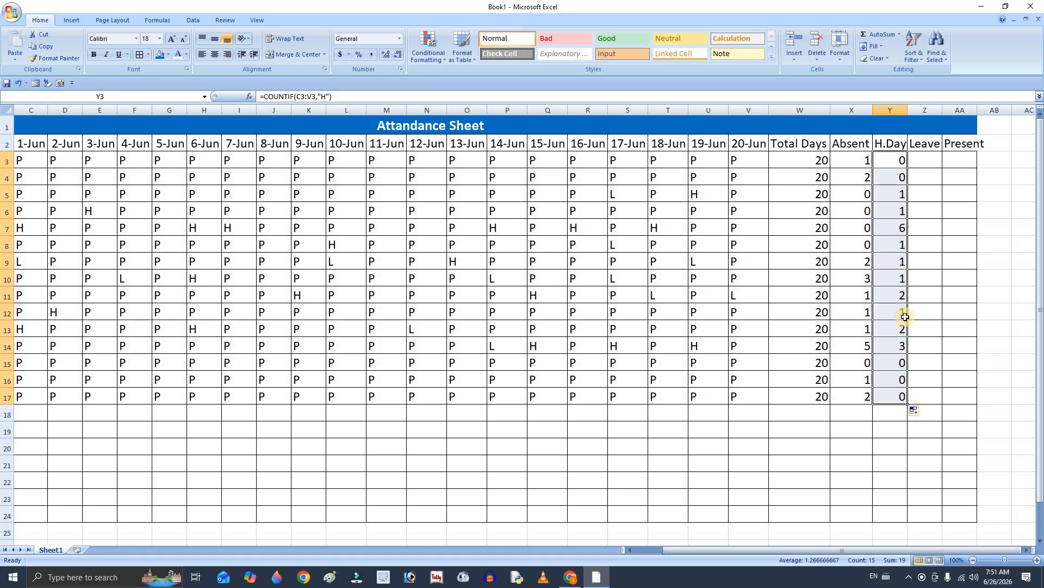
Step: Count the leave days in Z3 with =COUNTIF(C3:V3,"L") and fill the formula down to Z17
click(928, 163)
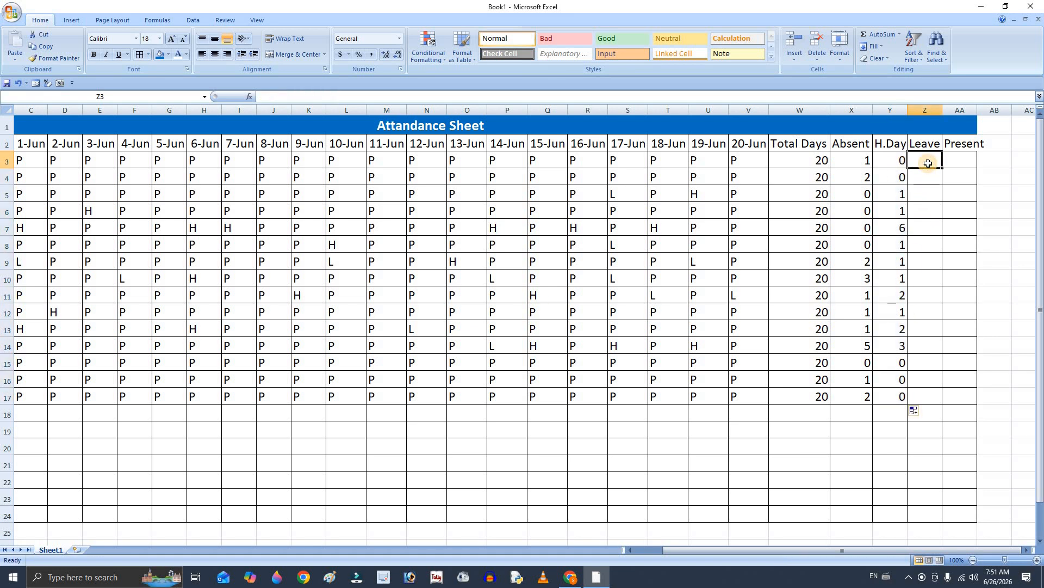
text(=)
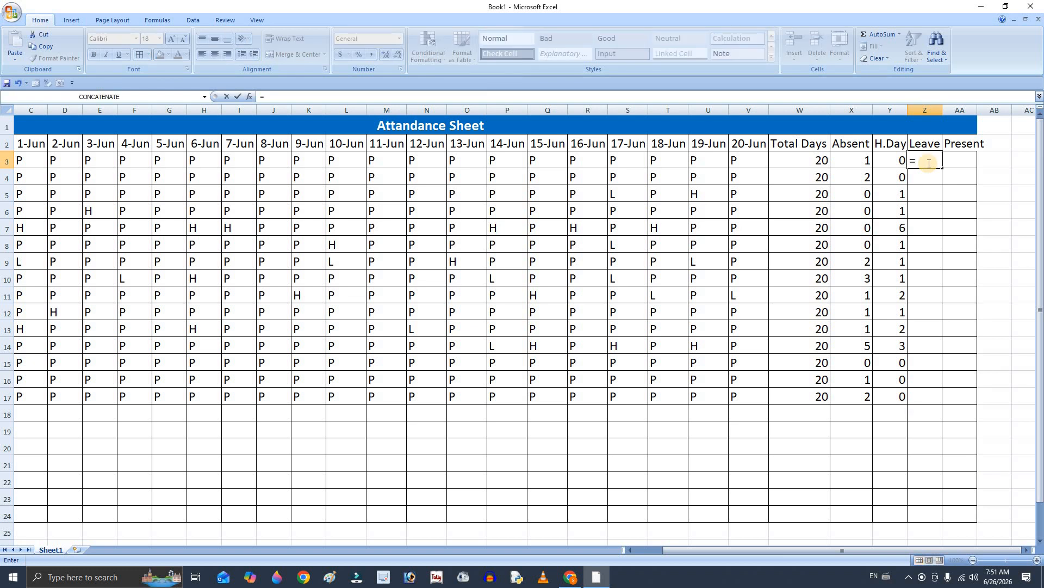
text(COUNTIF()
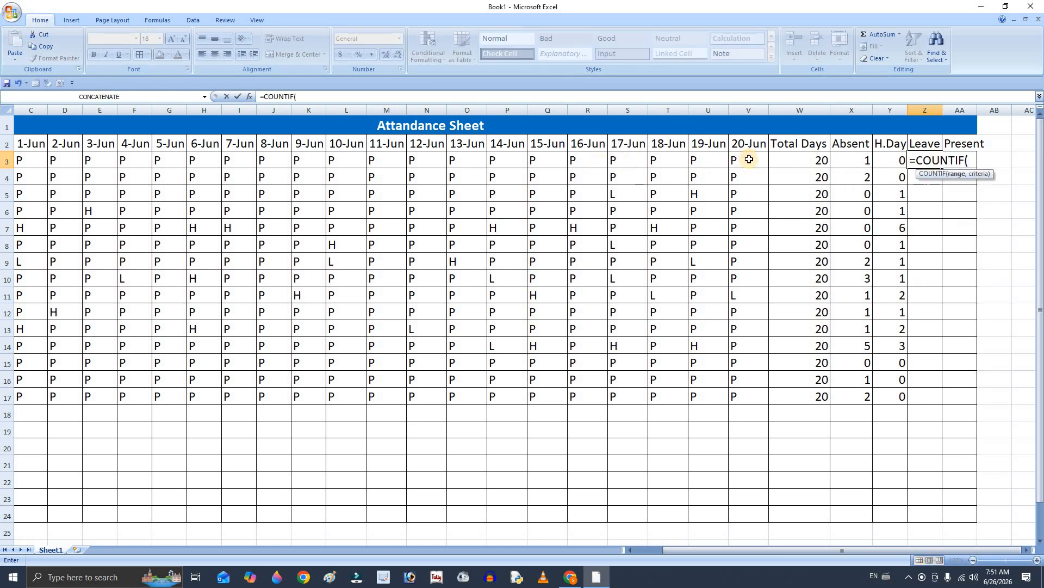
drag(742, 162, 429, 160)
drag(188, 145, 22, 158)
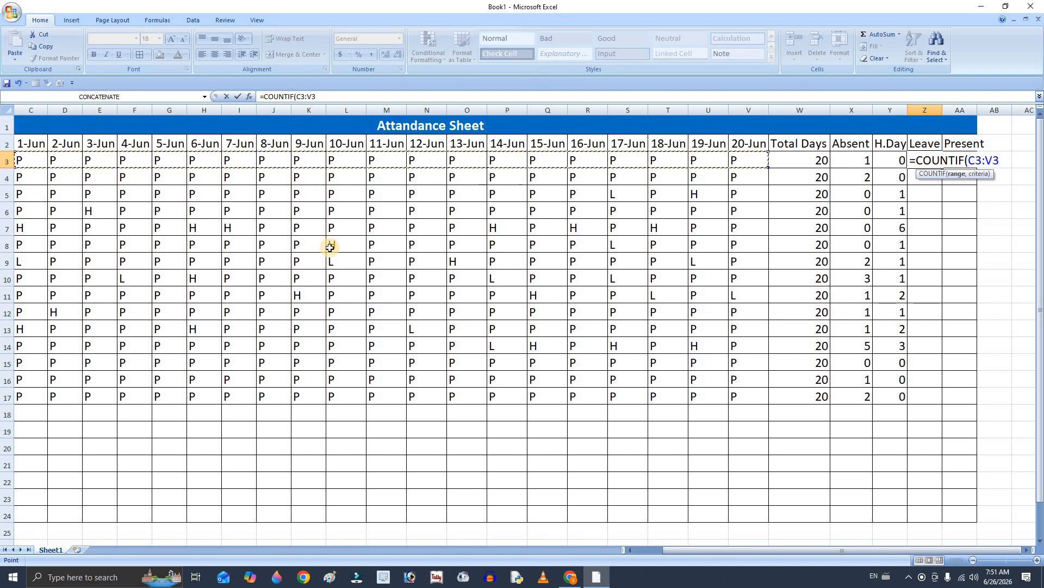
text(,"L)
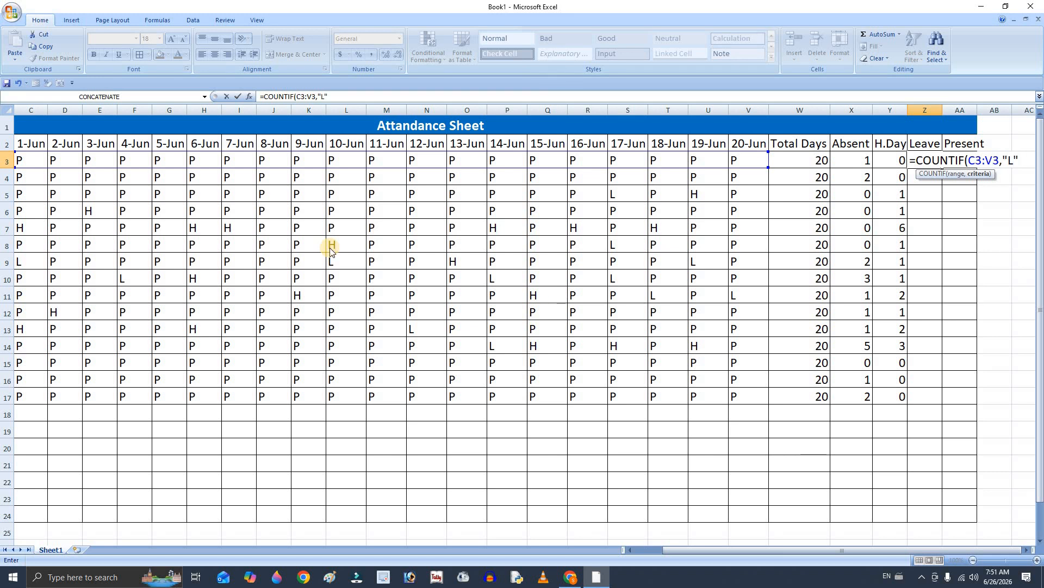
key(Return)
click(937, 162)
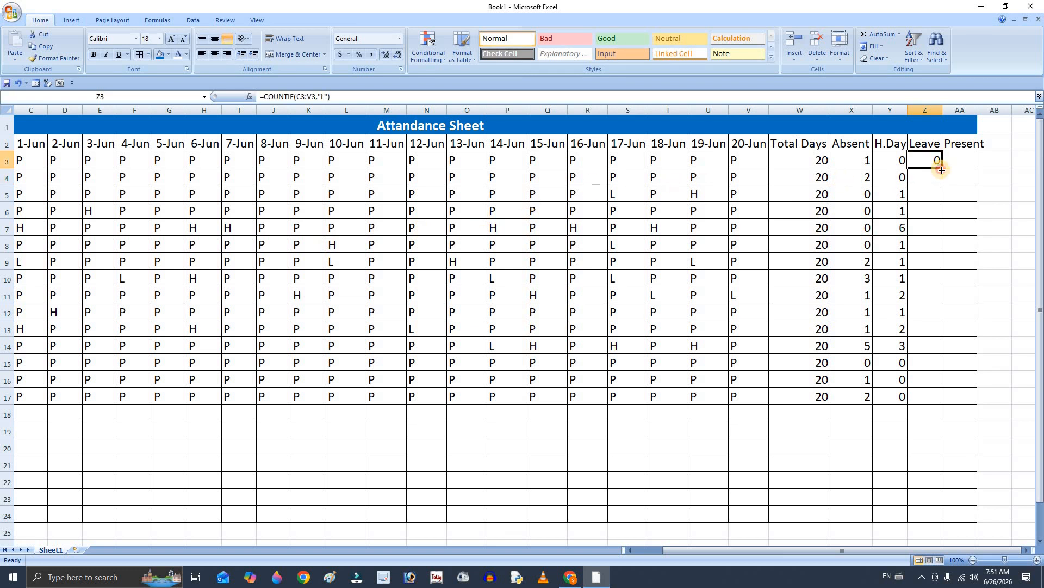
double_click(942, 170)
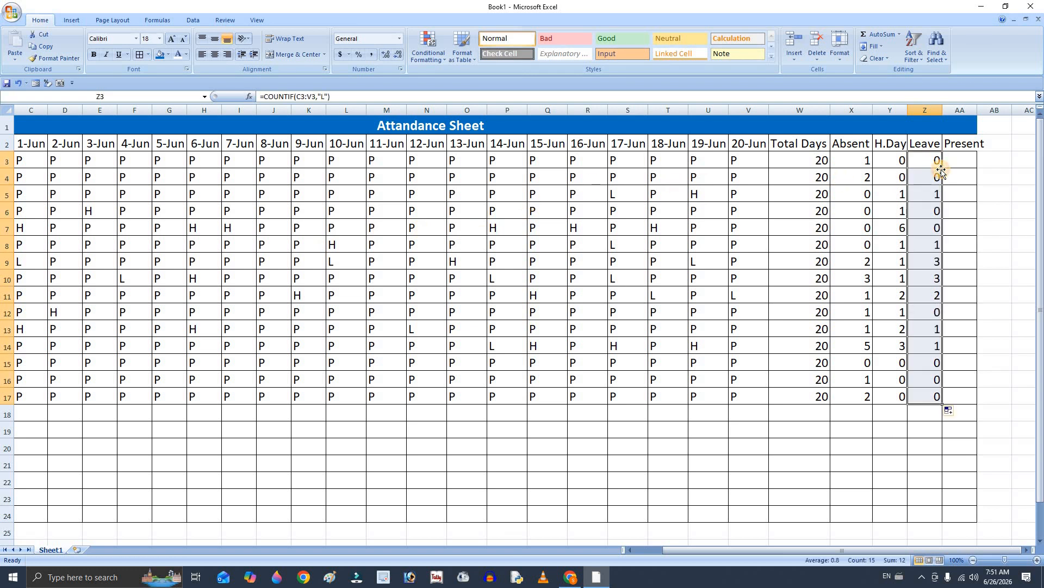
Step: Clear the Absent entries in X3:X17 and mark A in attendance cells D3, F3 and F5
click(850, 157)
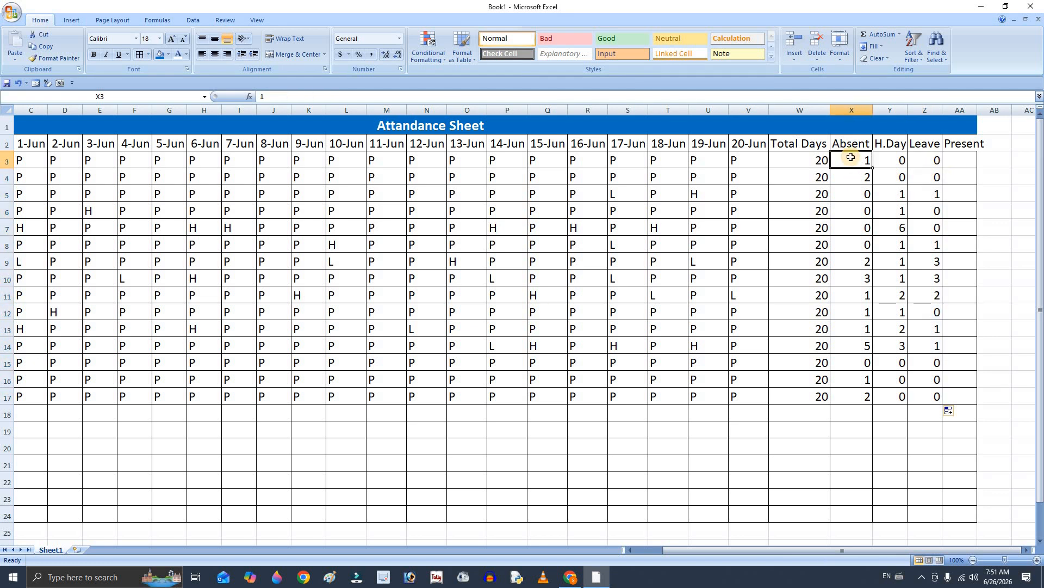
drag(851, 157, 871, 396)
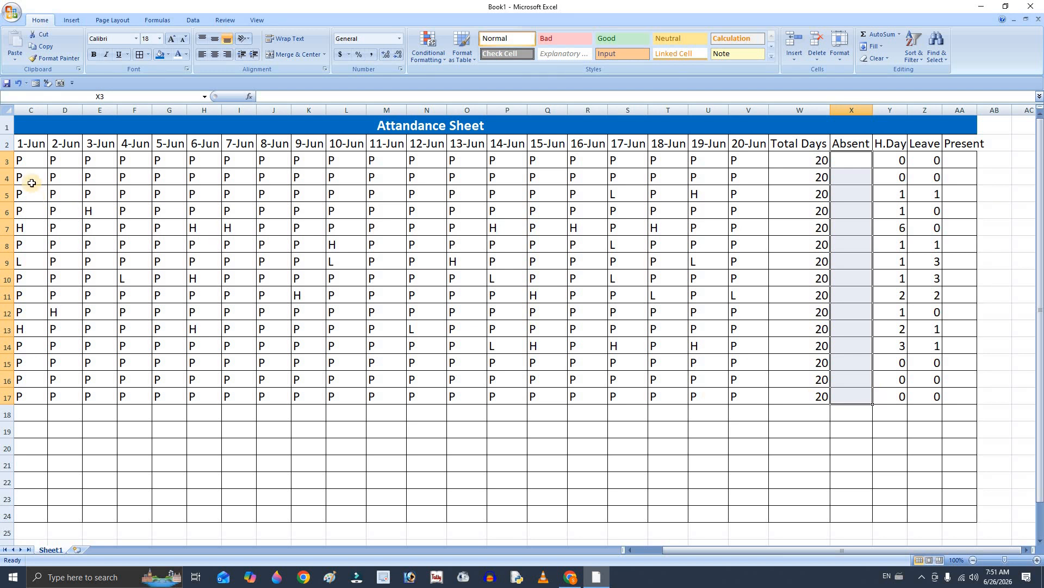
click(54, 162)
text(A)
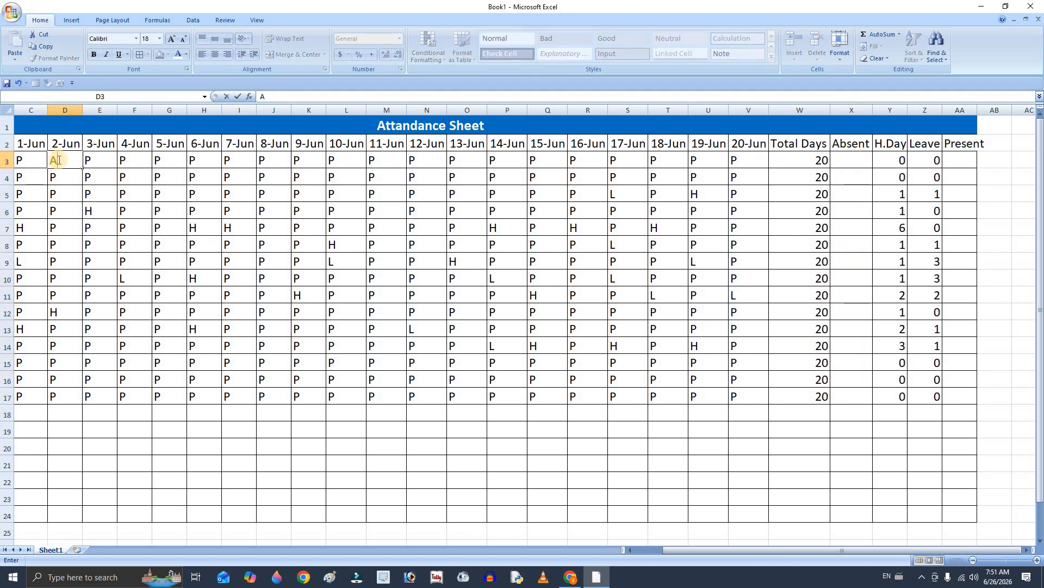
click(136, 160)
text(A)
click(133, 202)
text(A)
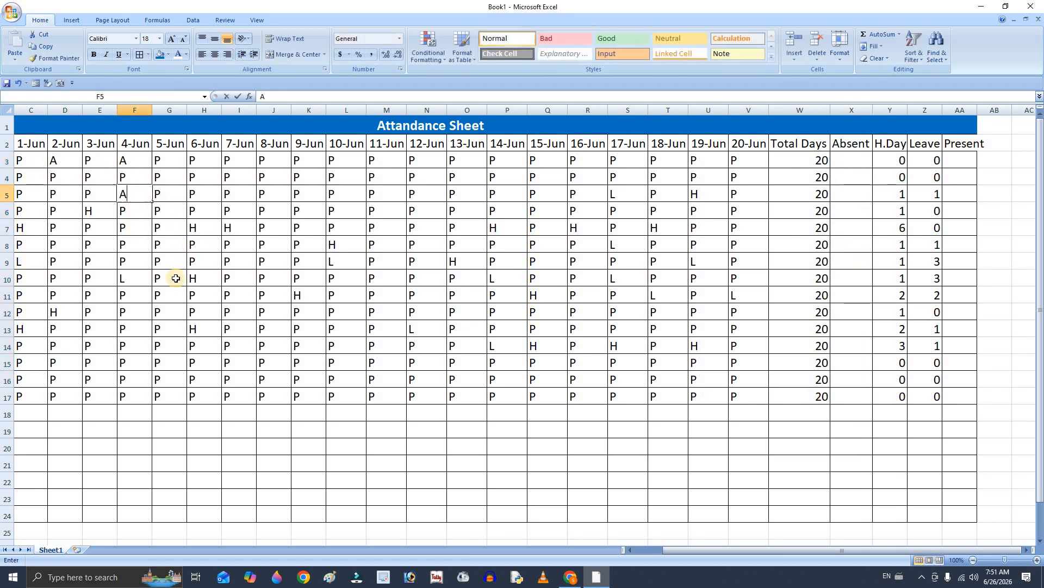
Step: Mark A in cells F13, I12, I6, J6, J13 and K5 of the attendance grid
click(133, 328)
text(A)
click(233, 315)
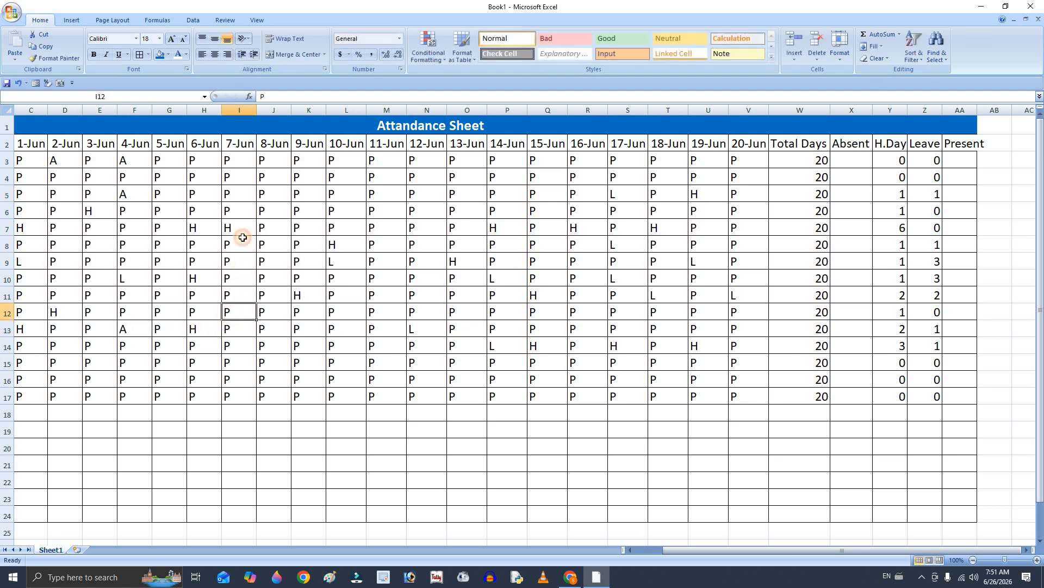
text(A)
click(242, 212)
text(A)
click(282, 210)
text(A)
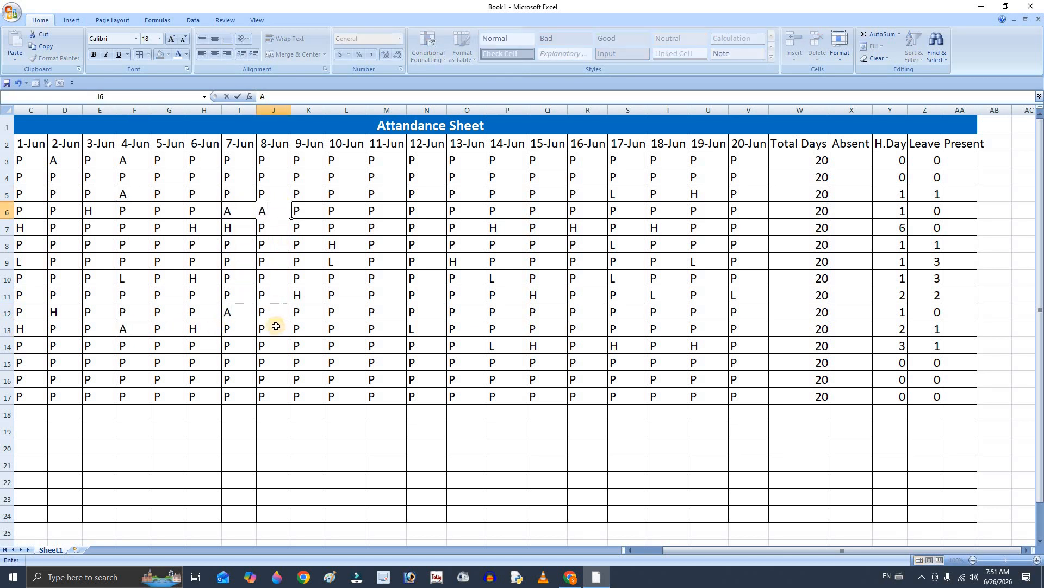
click(275, 327)
text(A)
click(312, 194)
text(A)
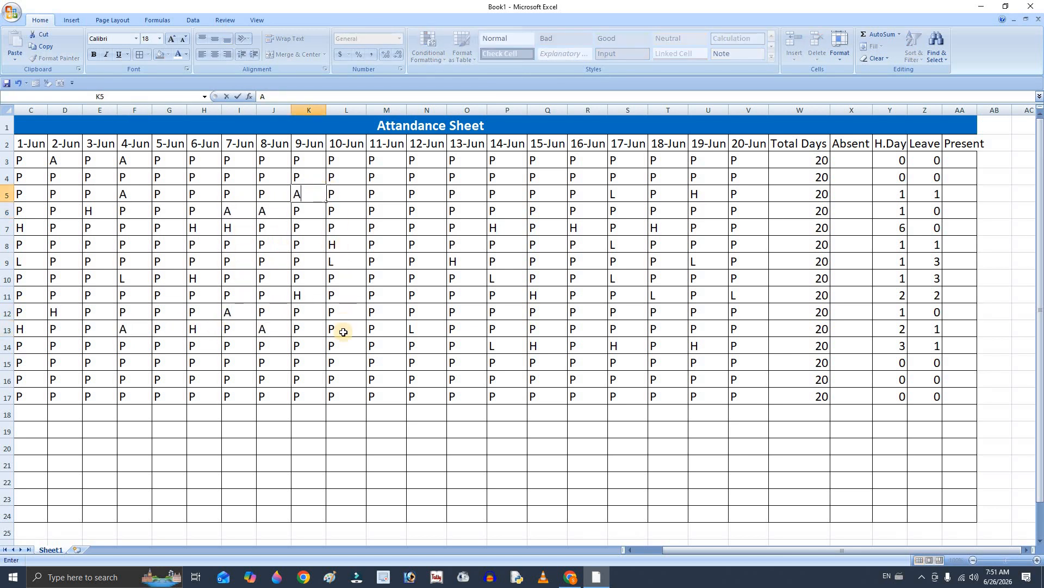
Step: Mark A in cells L14, L4, N5, N4, Q4 and R4 of the attendance grid
click(340, 342)
text(A)
click(345, 177)
text(A)
click(413, 188)
text(A)
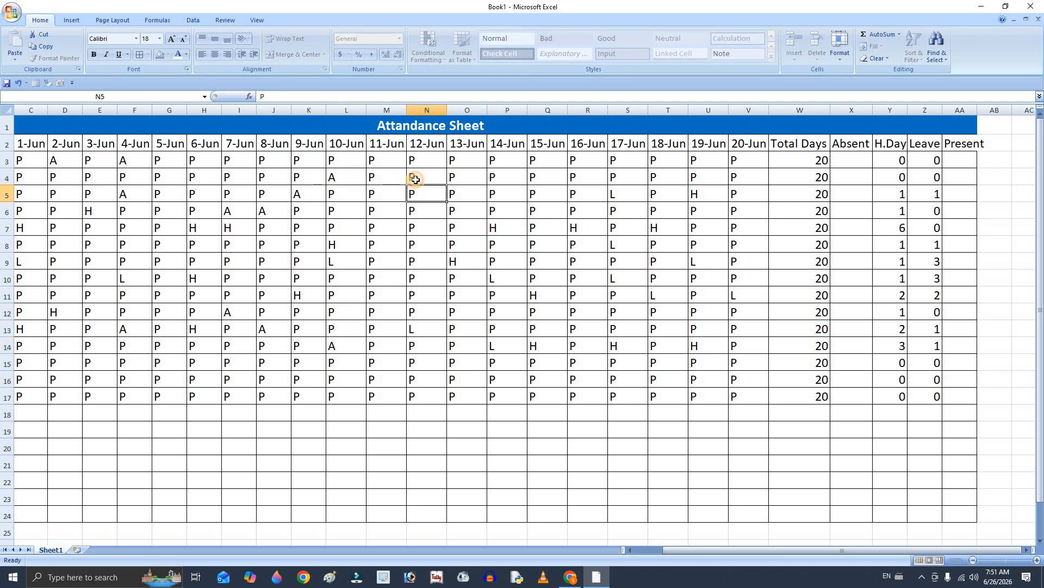
click(412, 177)
text(A)
click(533, 179)
text(A)
click(598, 180)
text(A)
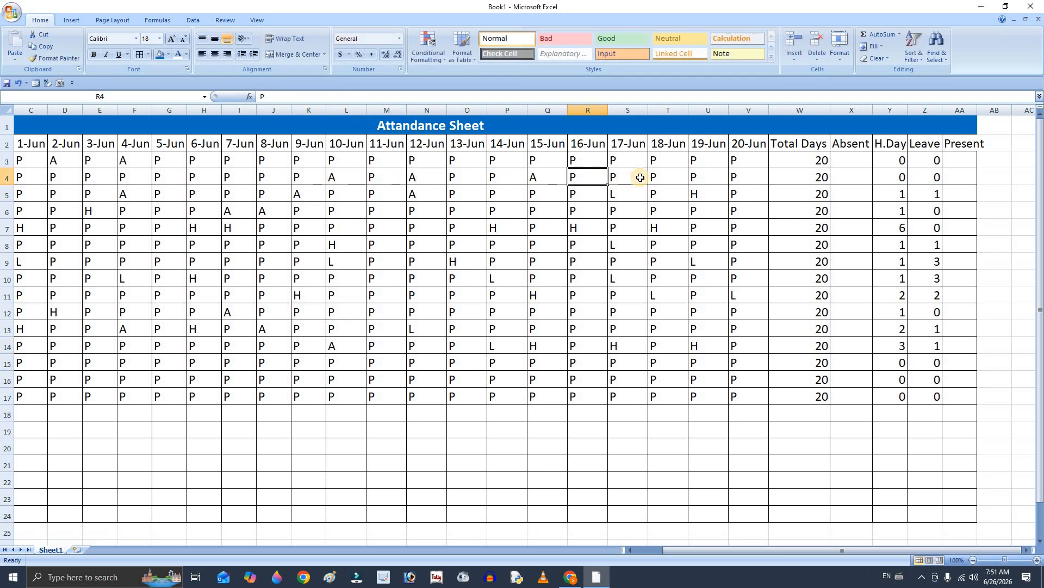
Step: Count the absent days in X3 with =COUNTIF(C3:V3,"A") and fill the formula down to X17
click(841, 157)
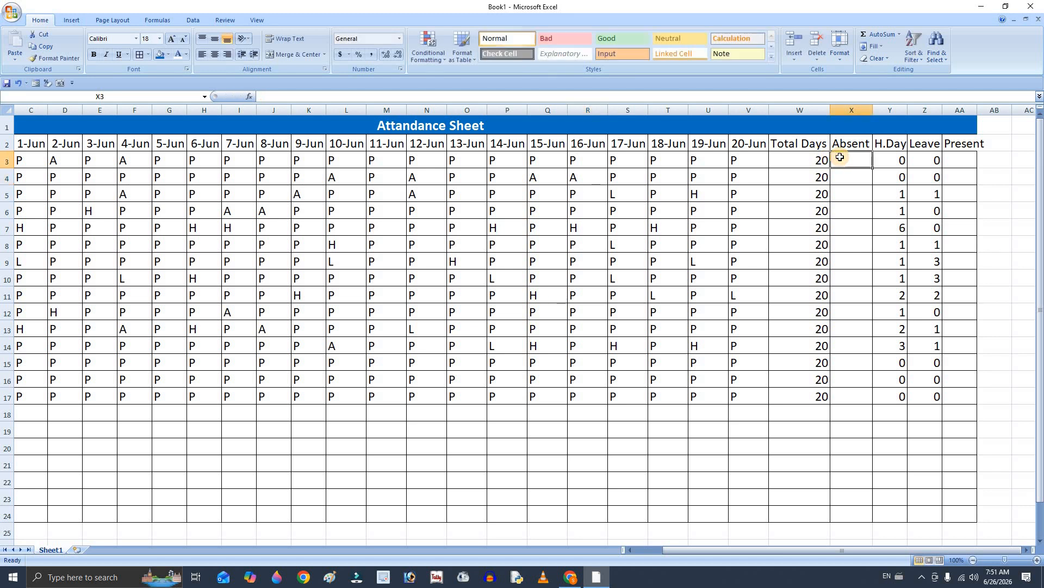
text(=COUNT)
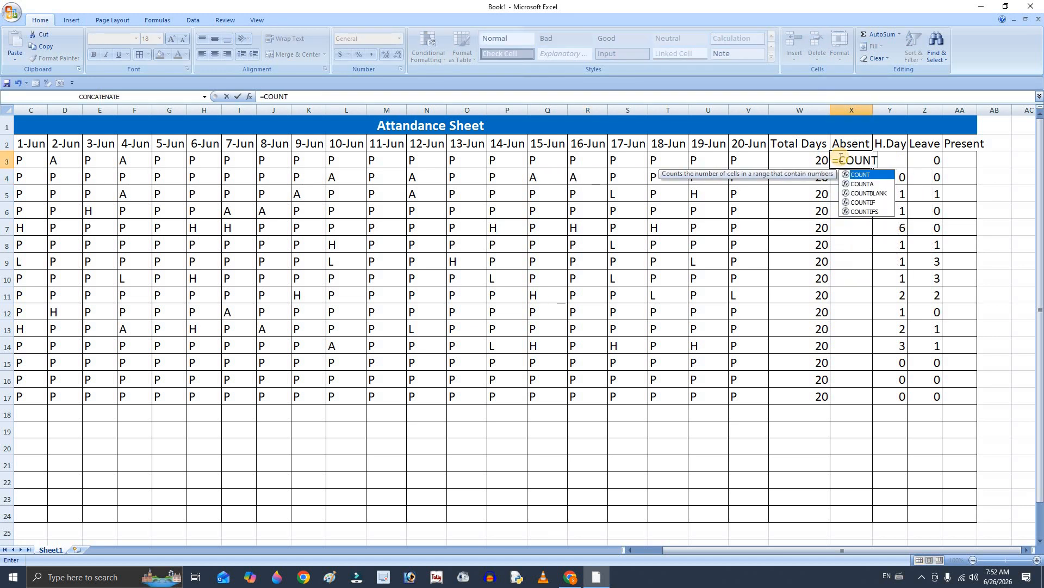
text(IF()
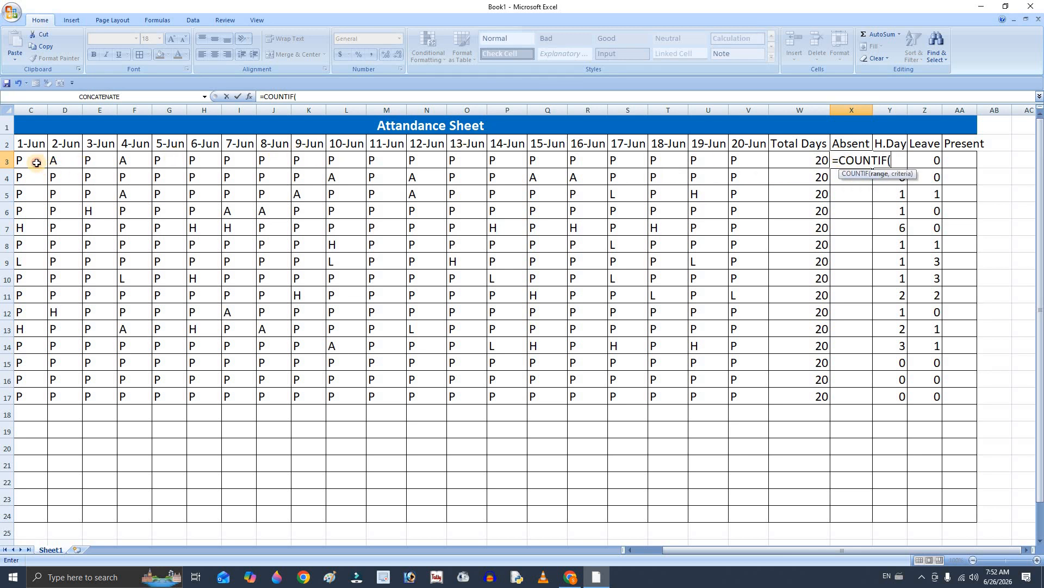
drag(36, 163, 764, 161)
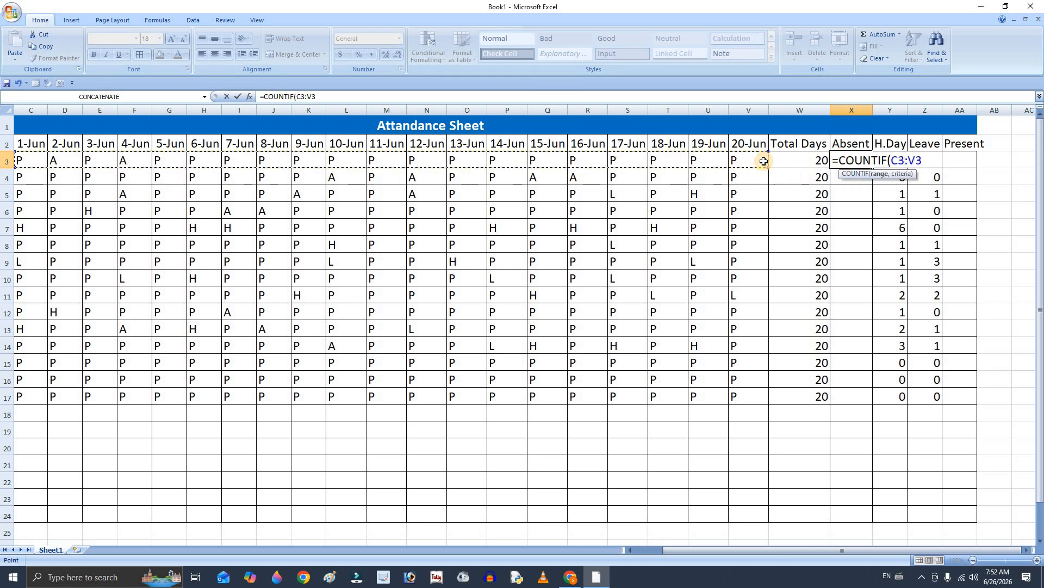
text(,"A")
key(Return)
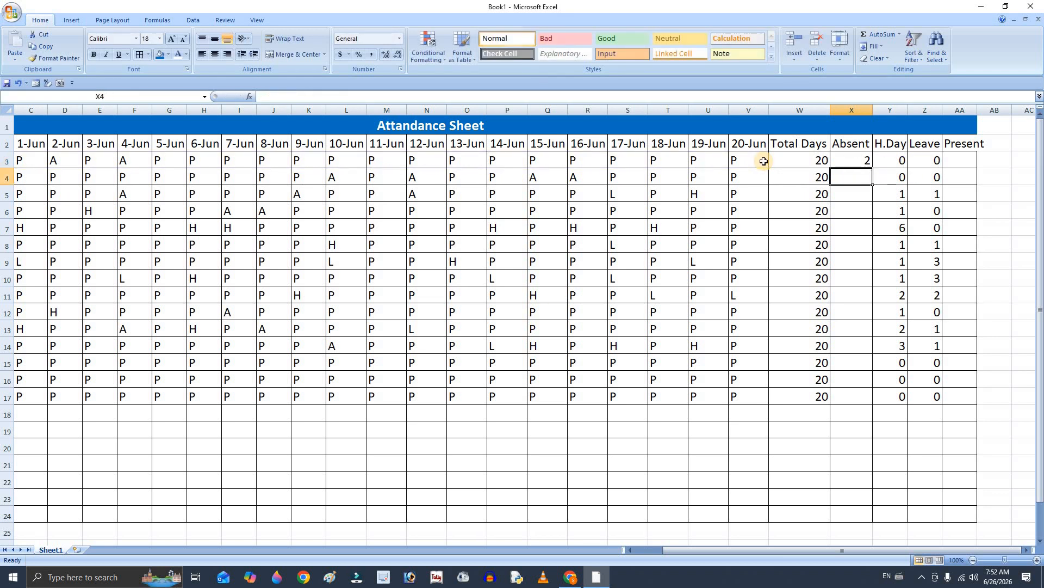
click(861, 160)
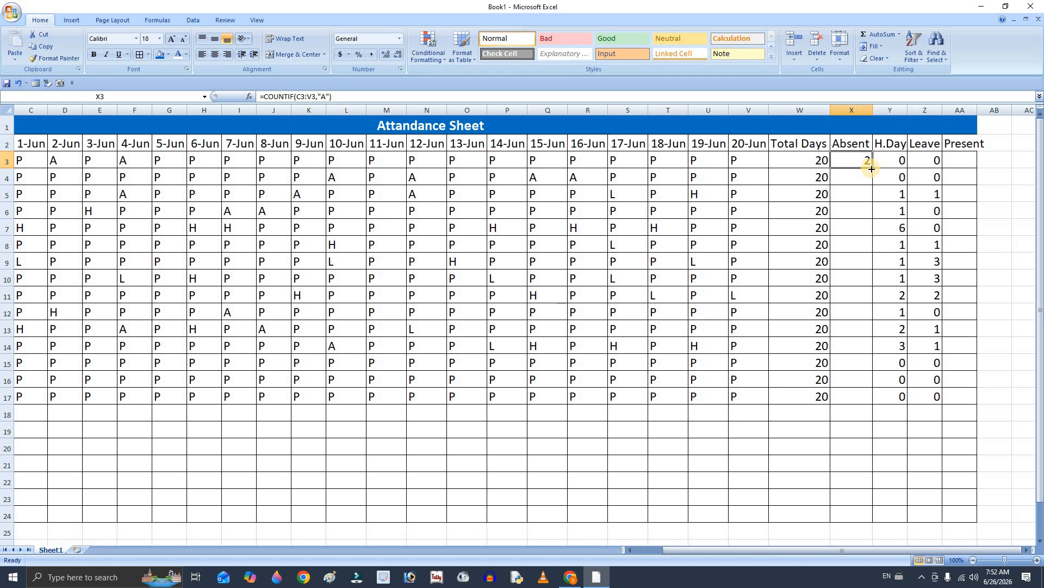
double_click(872, 169)
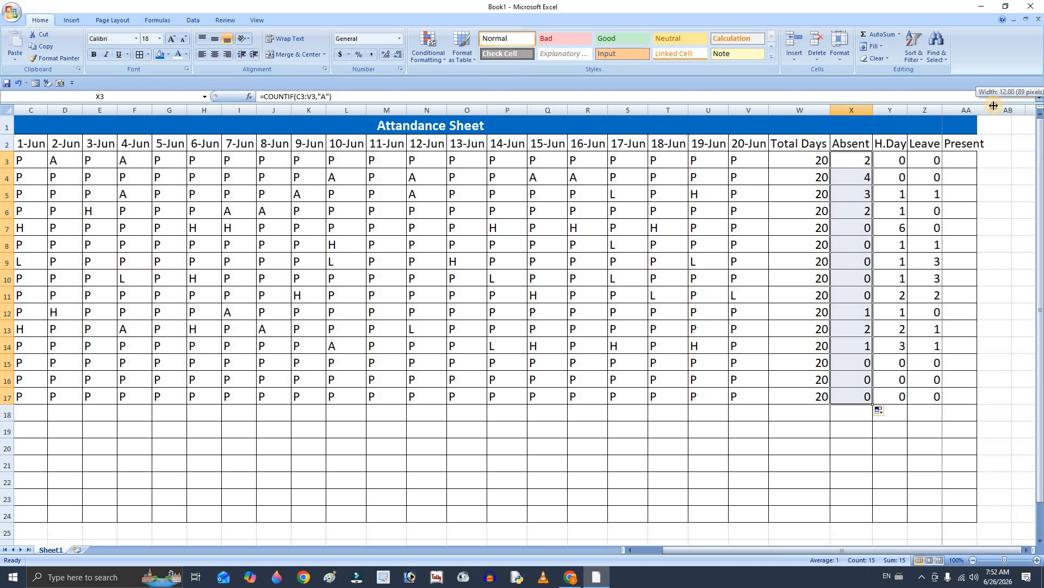
Step: Widen the Present column AA to a width of about 12.00 and start a formula in AA3
drag(978, 105, 992, 105)
click(979, 160)
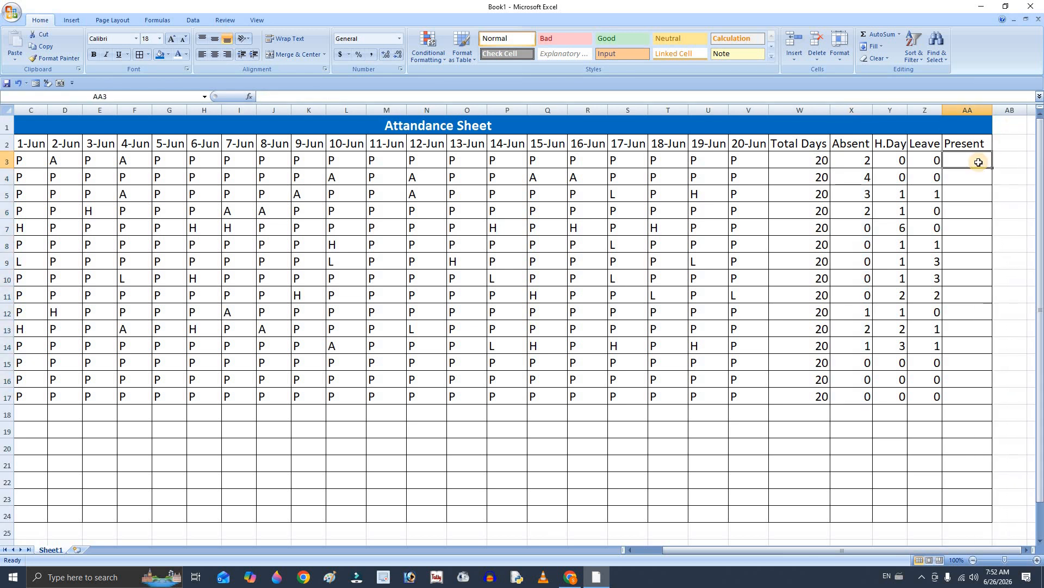
text(=)
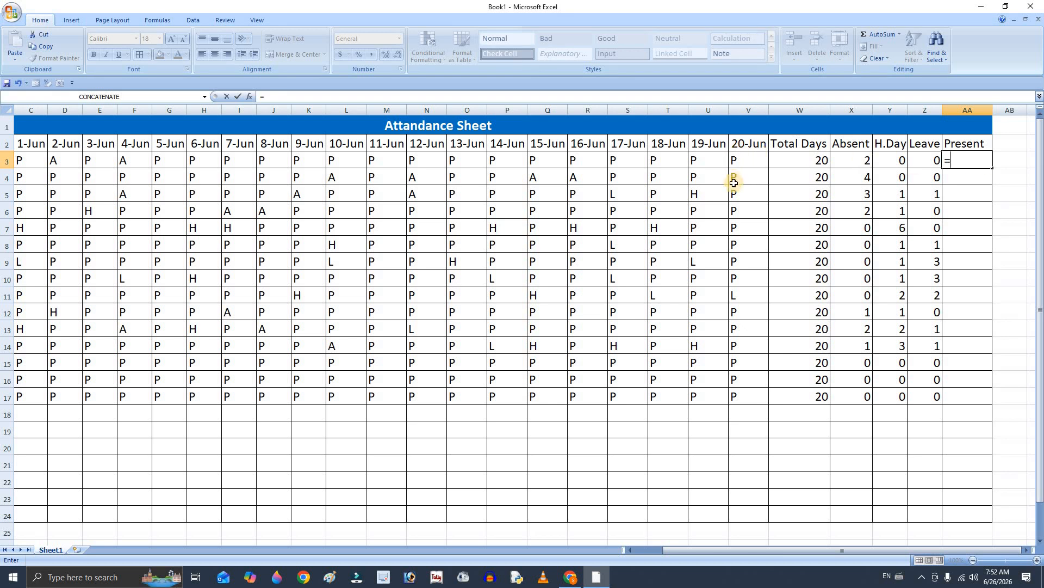
text(COUNT()
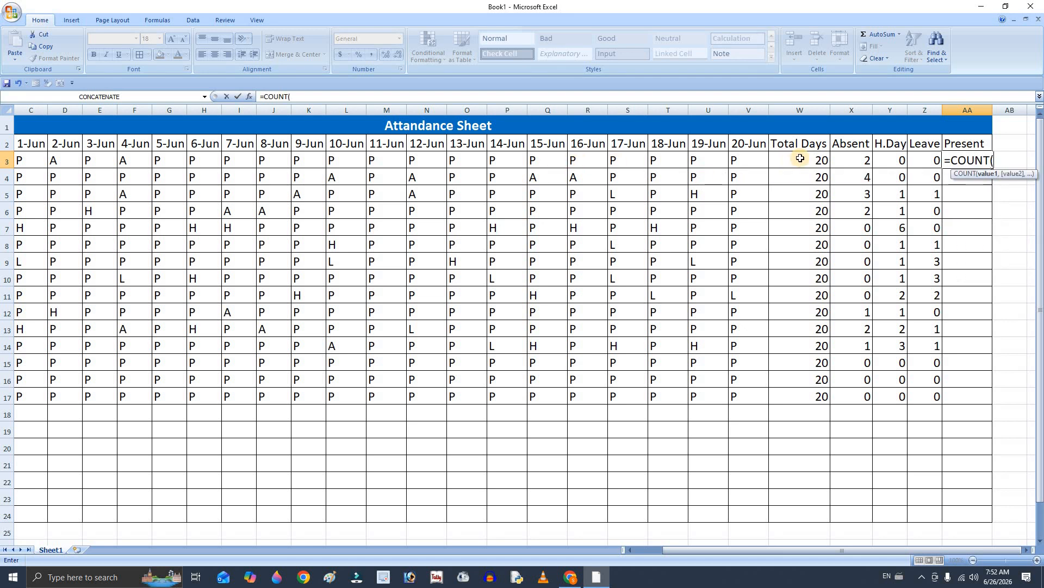
key(BackSpace)
key(BackSpace)
key(BackSpace)
key(BackSpace)
key(BackSpace)
key(BackSpace)
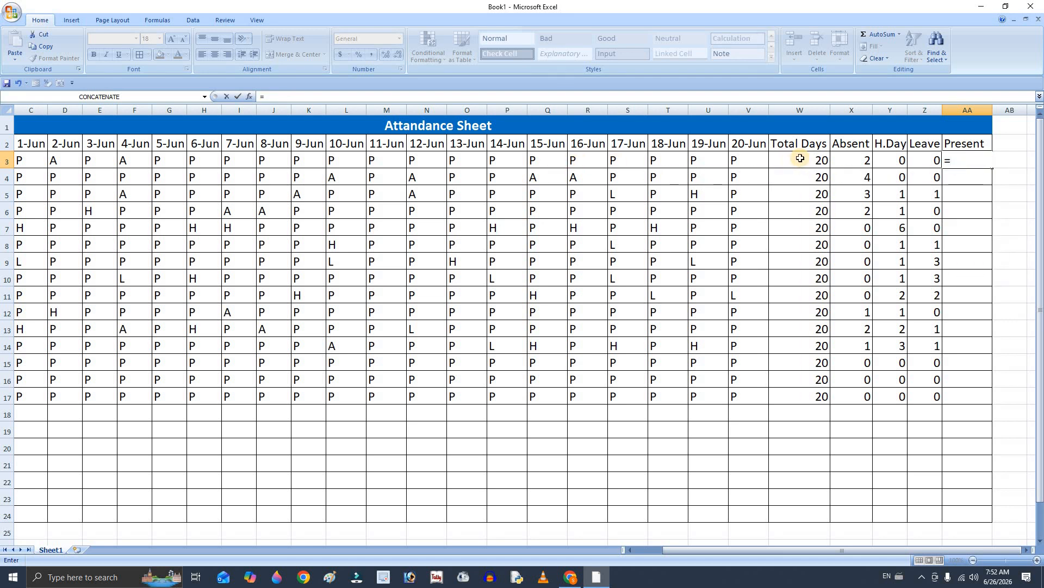
Step: Calculate the present days in AA3 with =W3-X3-(Y3/2) and fill the formula down to AA17
click(800, 158)
text(-)
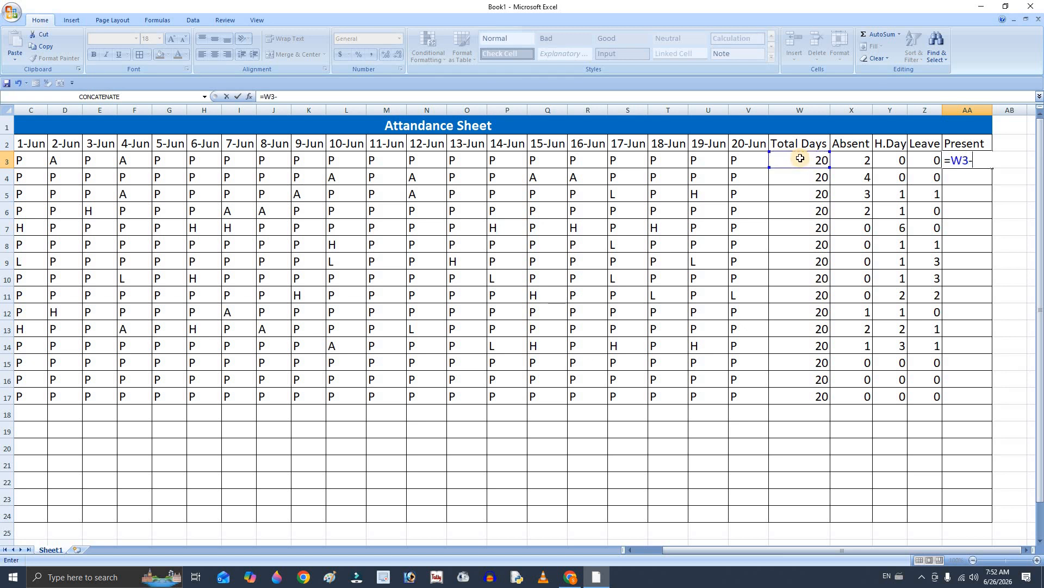
click(849, 157)
text(-)
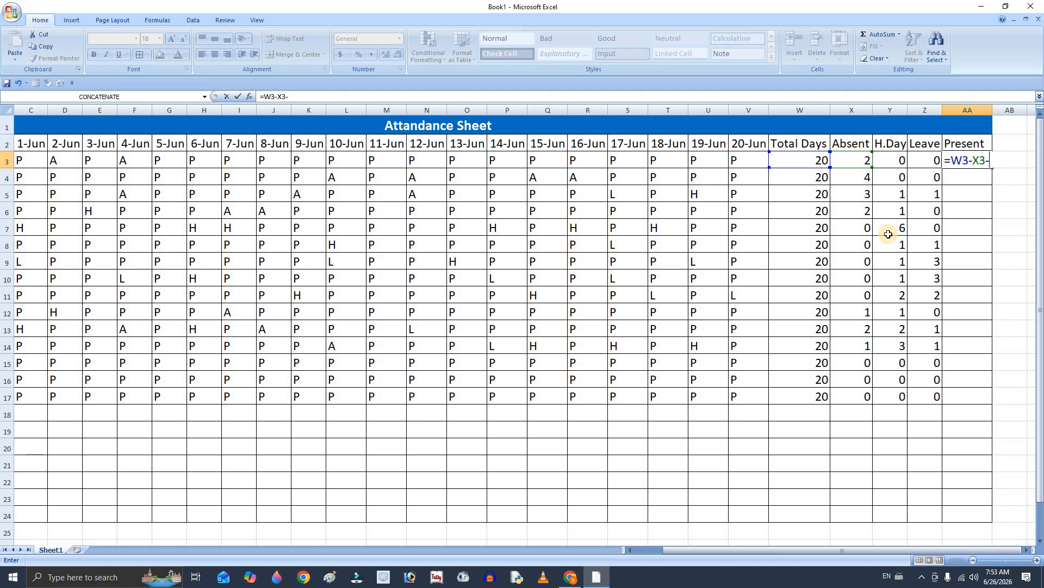
text(()
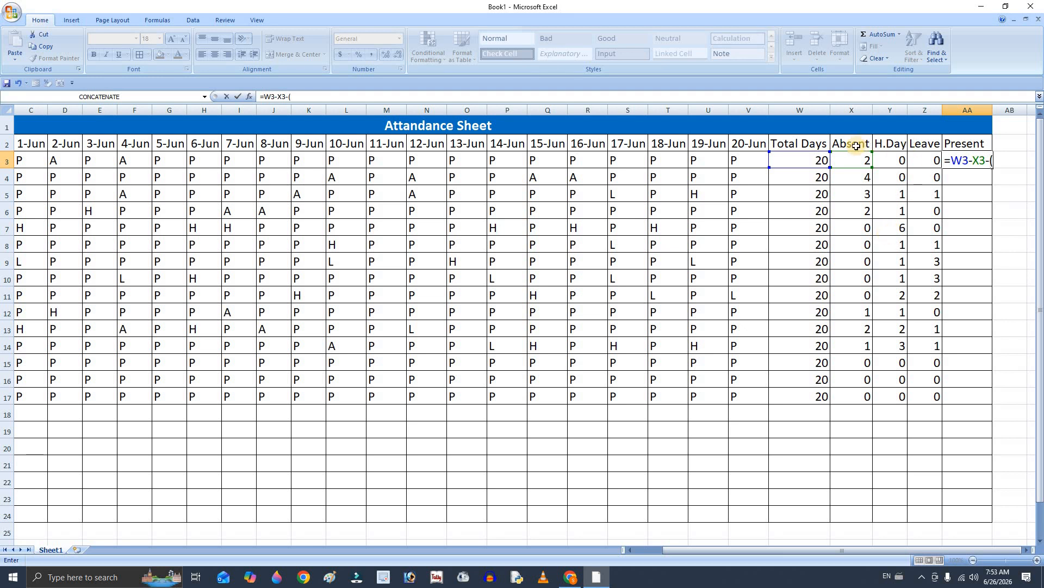
click(892, 160)
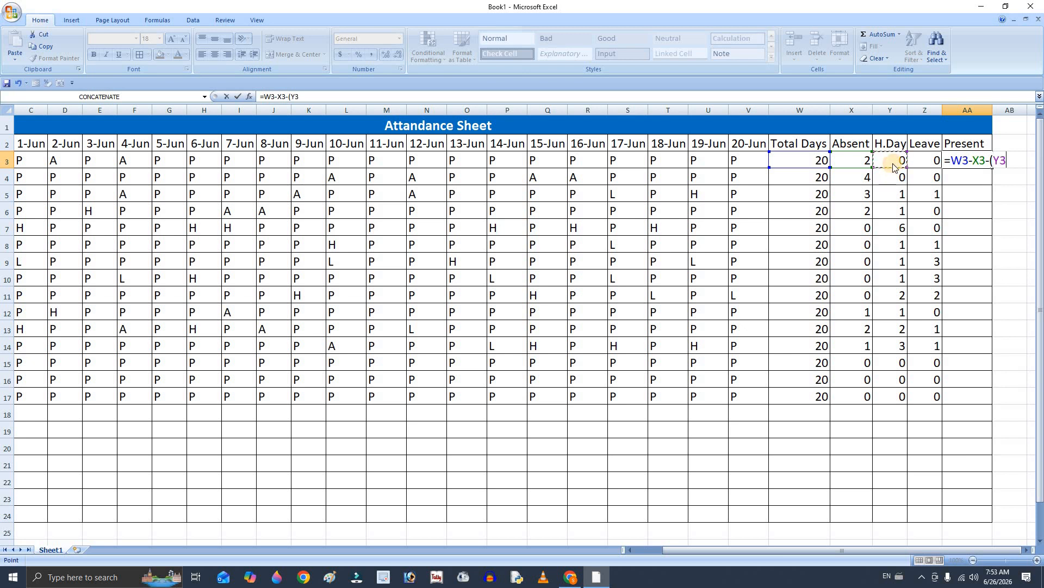
text(/2)
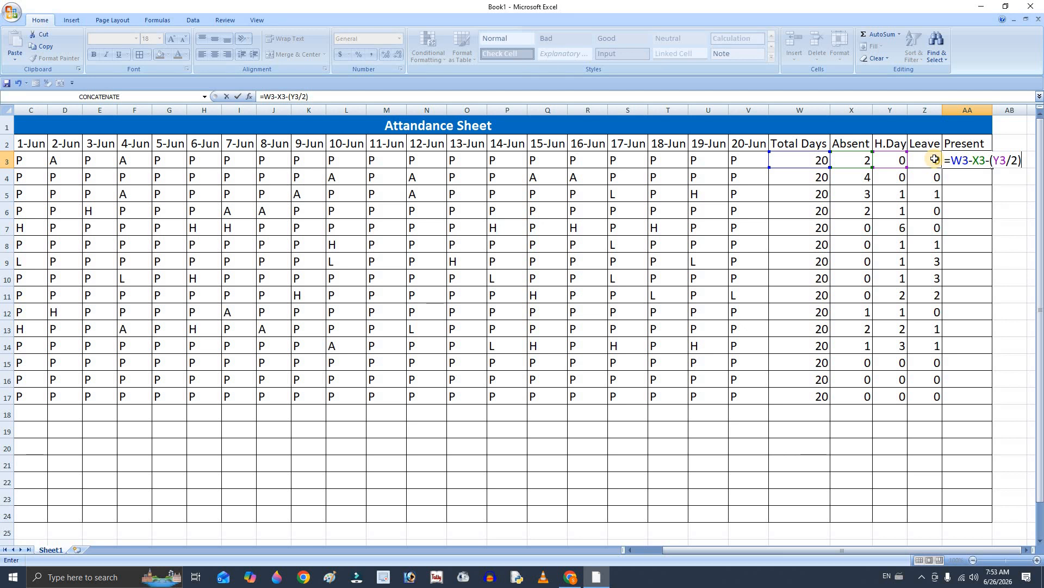
key(Return)
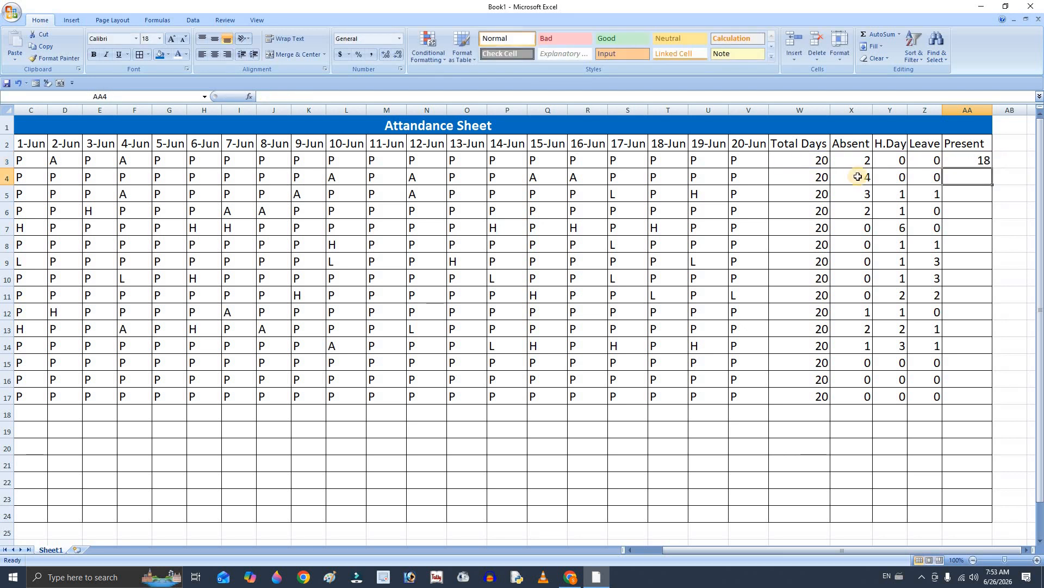
click(980, 160)
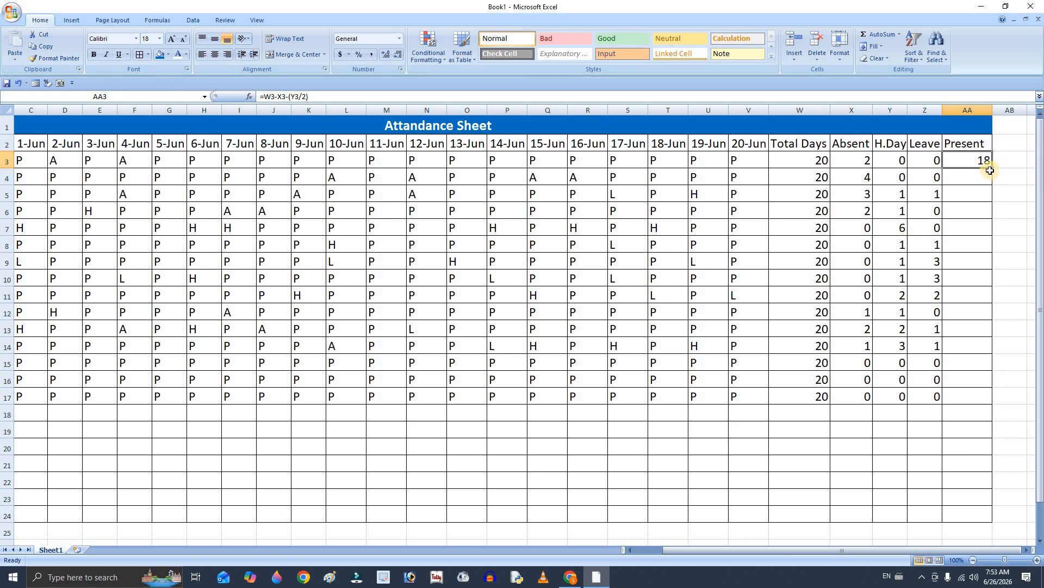
double_click(992, 168)
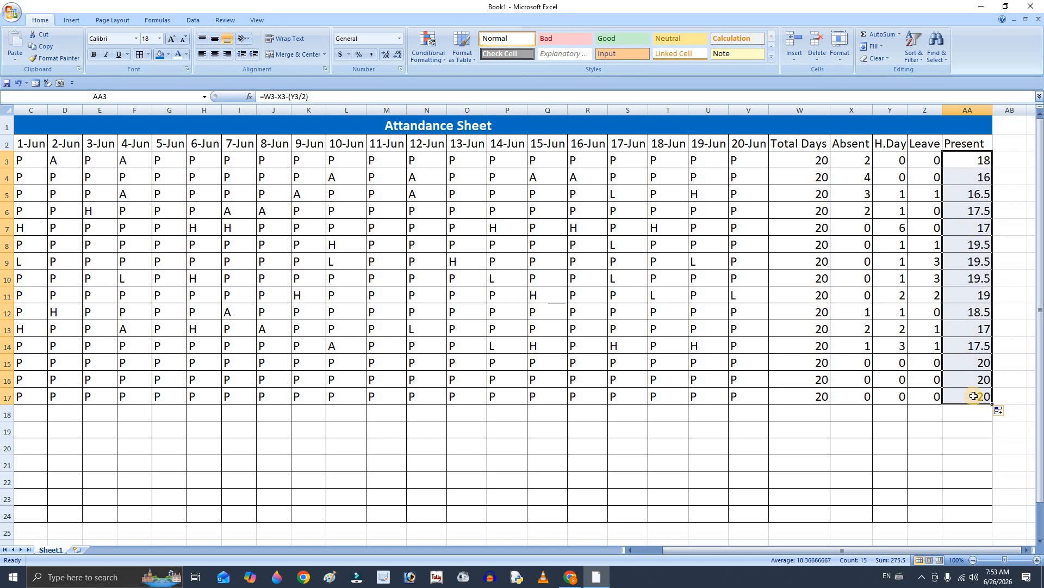
Step: Check the Total Days, Absent and H.Day cells of row 7 and the Present results in AA3:AA17
click(804, 231)
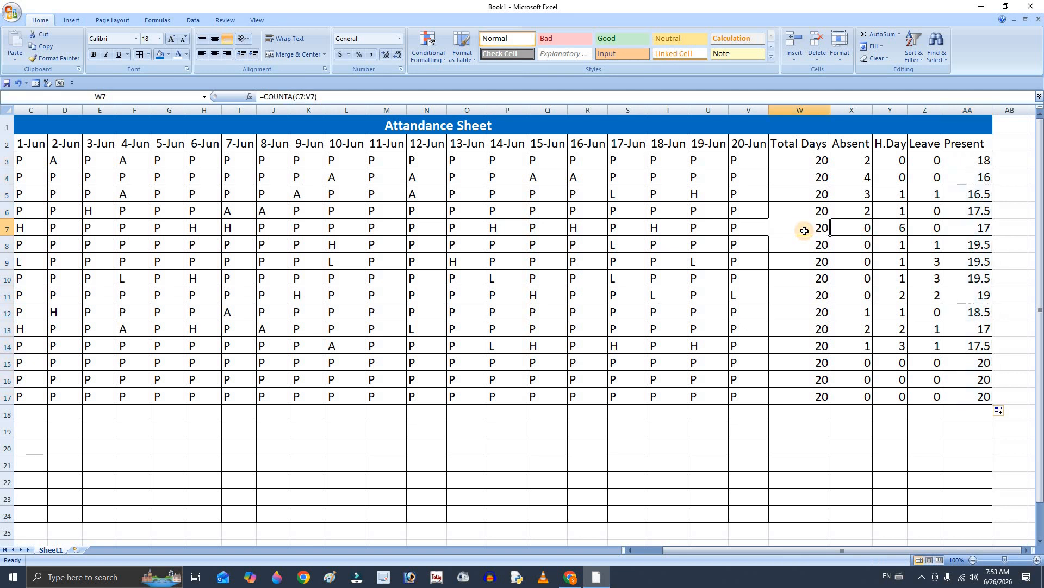
click(844, 228)
click(891, 228)
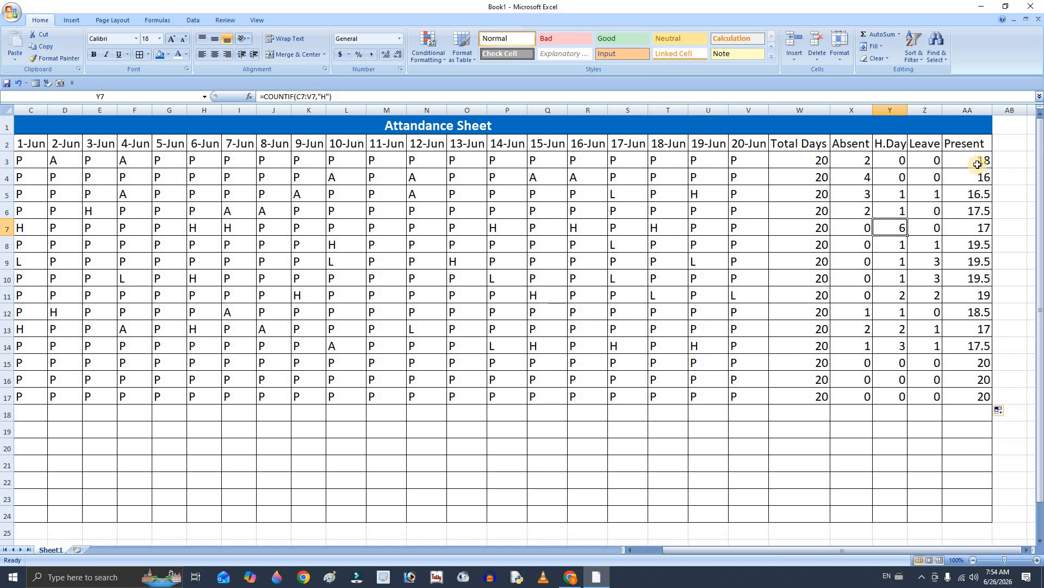
drag(977, 161, 982, 396)
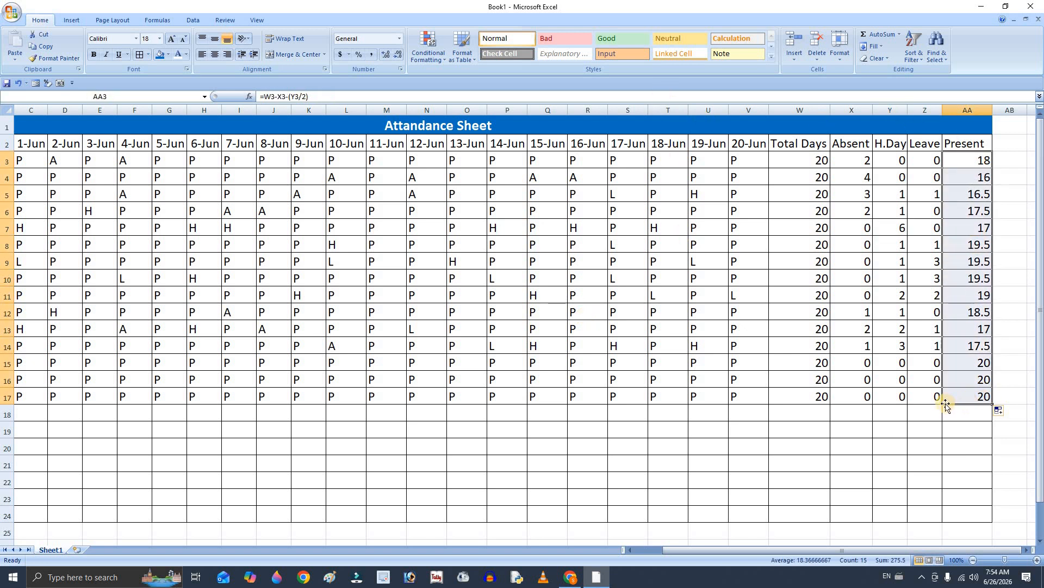
click(967, 160)
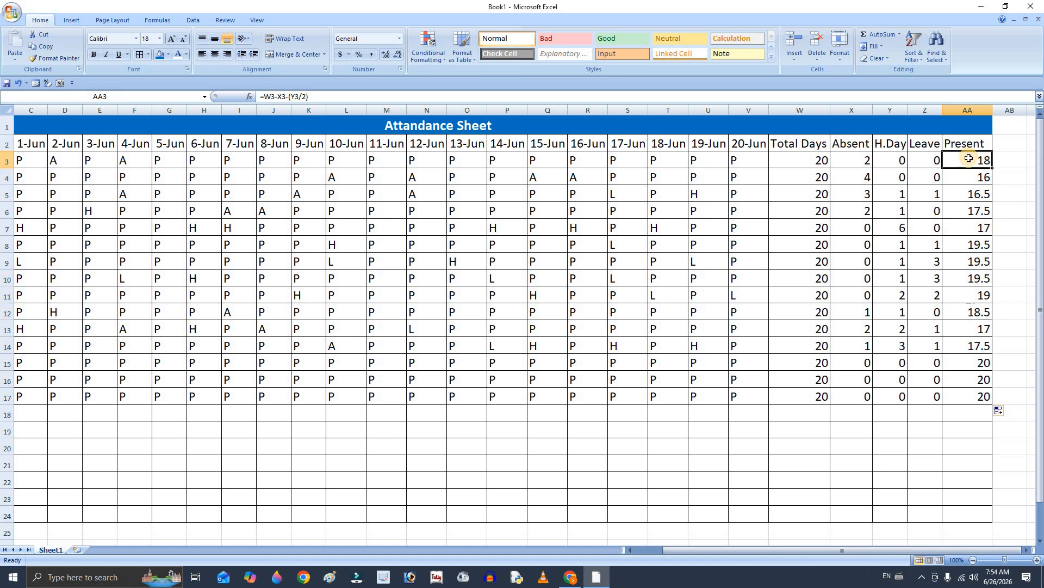
drag(969, 160, 970, 396)
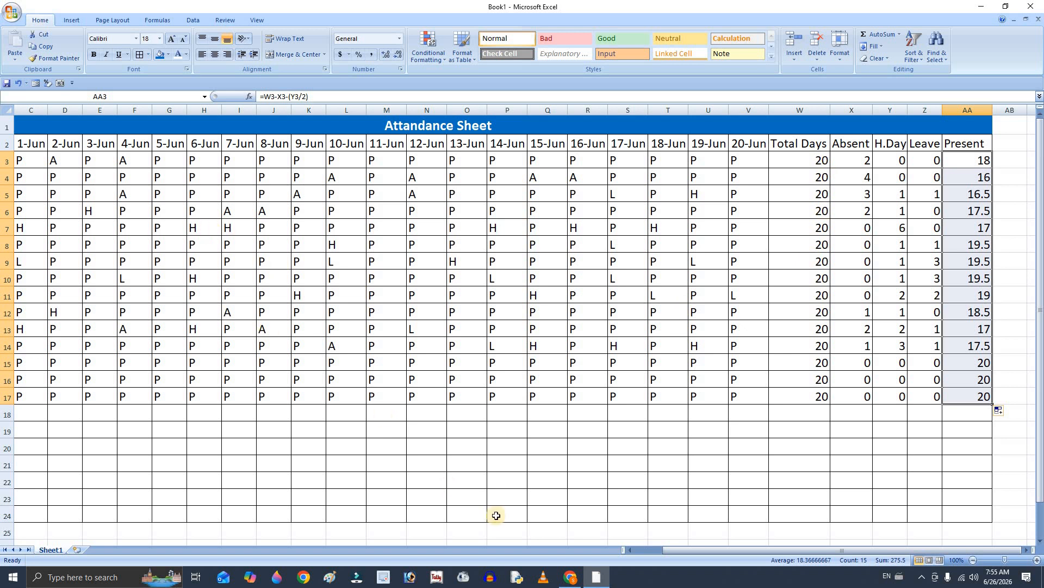
Step: Add an Equal To conditional formatting rule to C3:V17 that shows P with Green Fill with Dark Green Text
drag(677, 552, 646, 551)
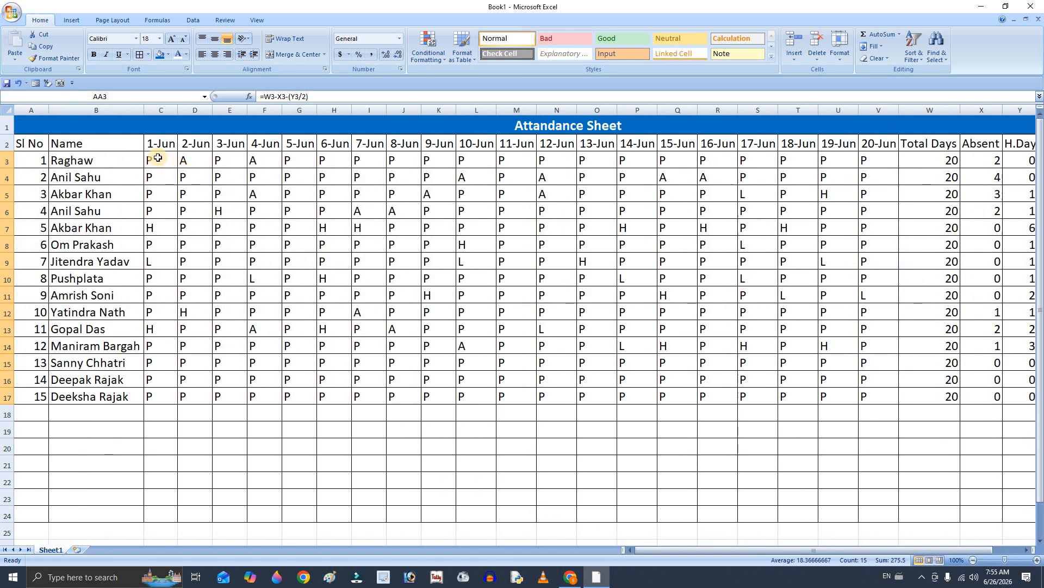
drag(156, 160, 863, 398)
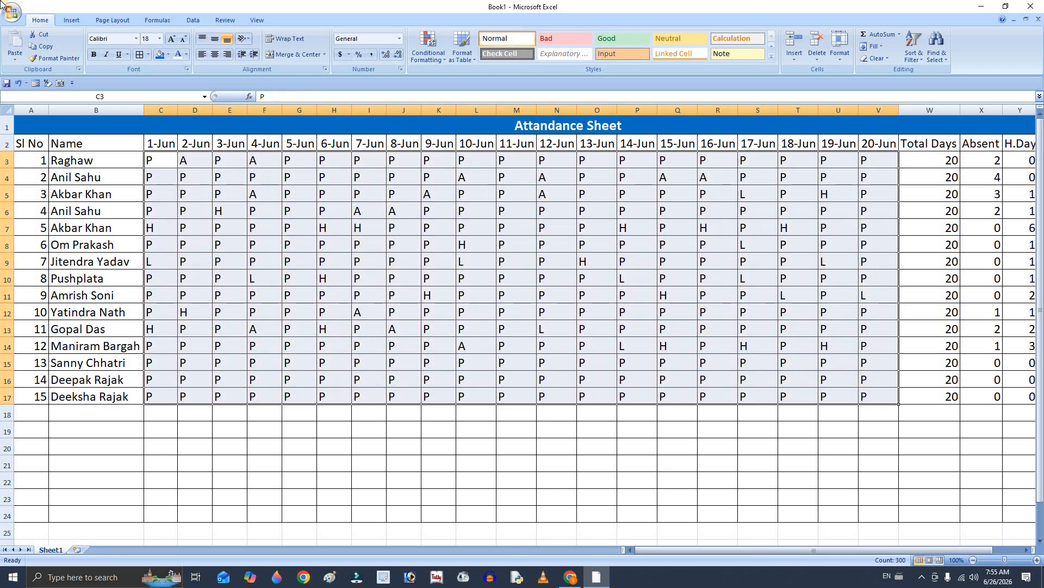
click(424, 46)
mouse_move(454, 81)
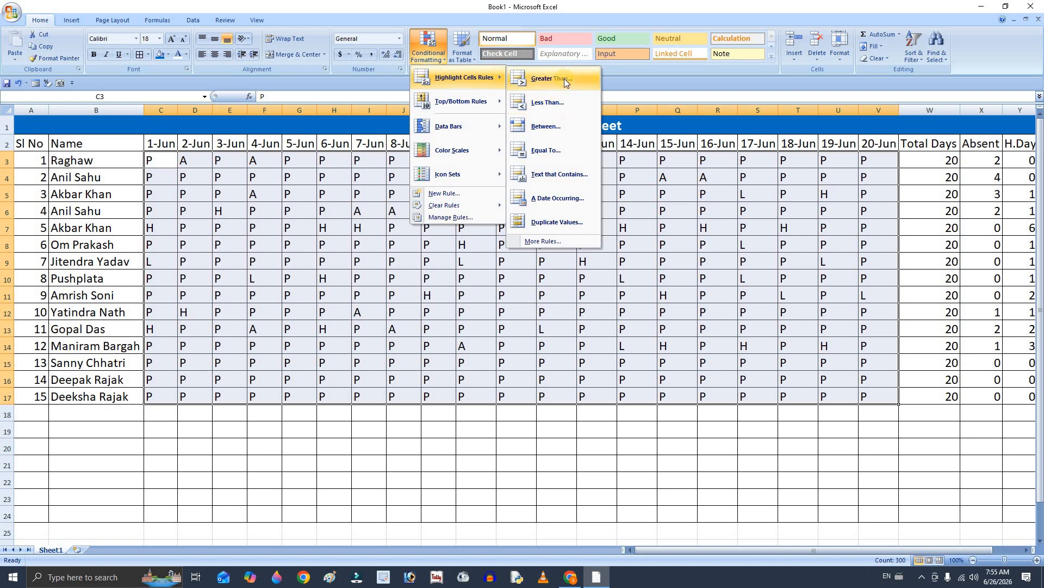
click(546, 151)
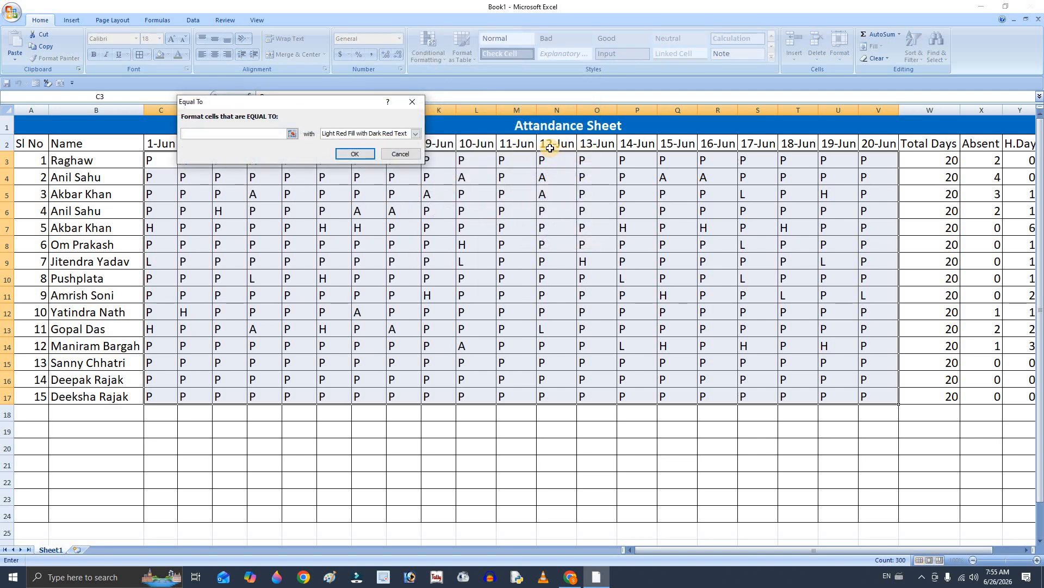
text(P)
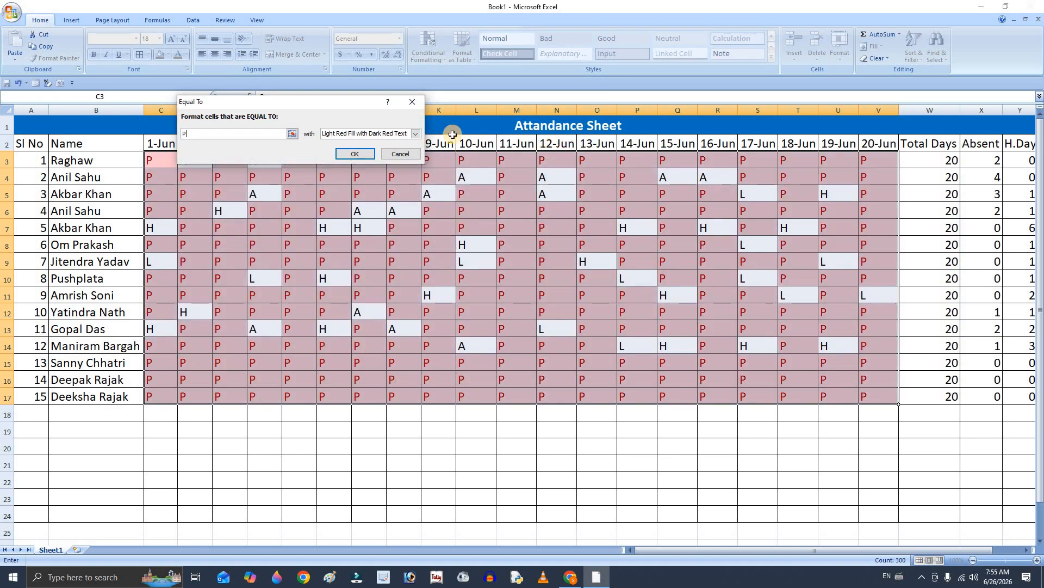
click(391, 135)
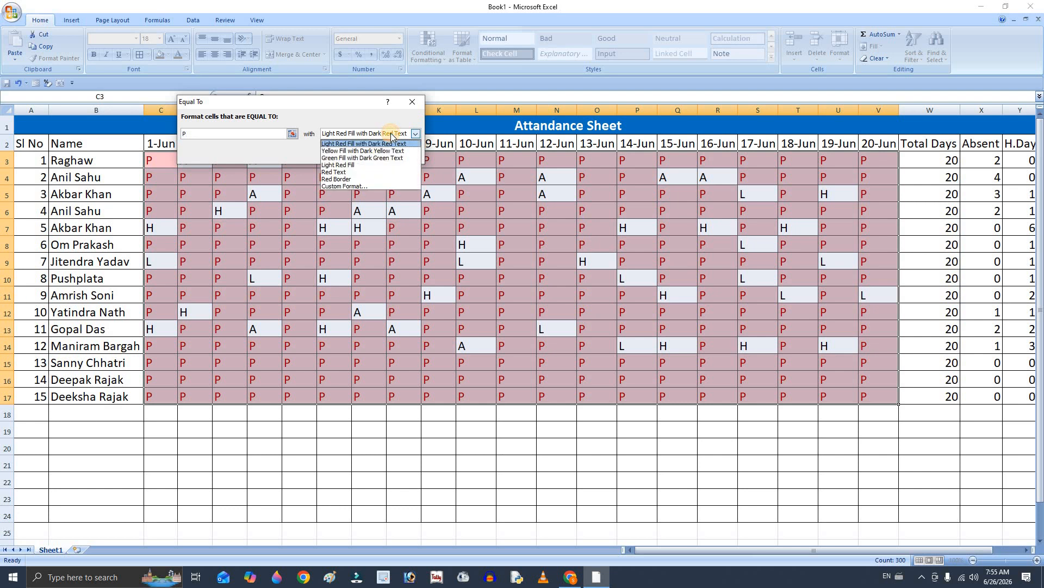
click(368, 155)
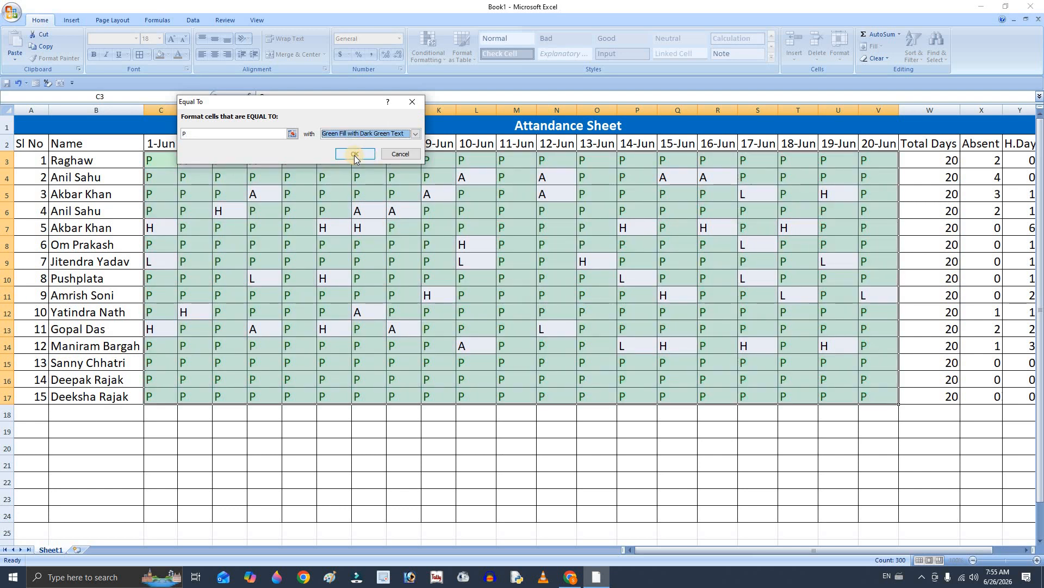
click(355, 155)
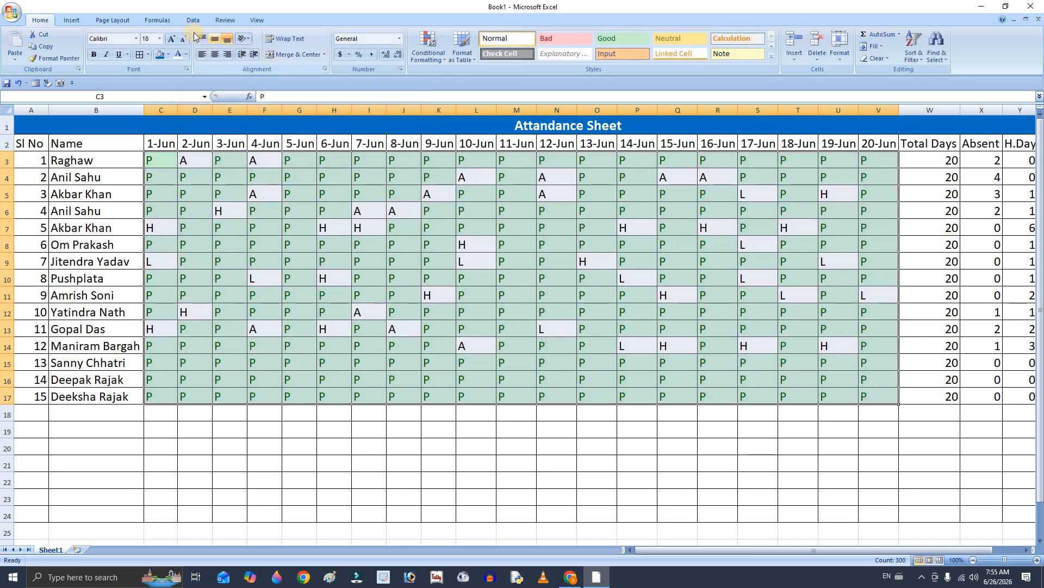
Step: Add an Equal To conditional formatting rule to C3:V17 that shows A with Light Red Fill with Dark Red Text
click(432, 47)
mouse_move(455, 80)
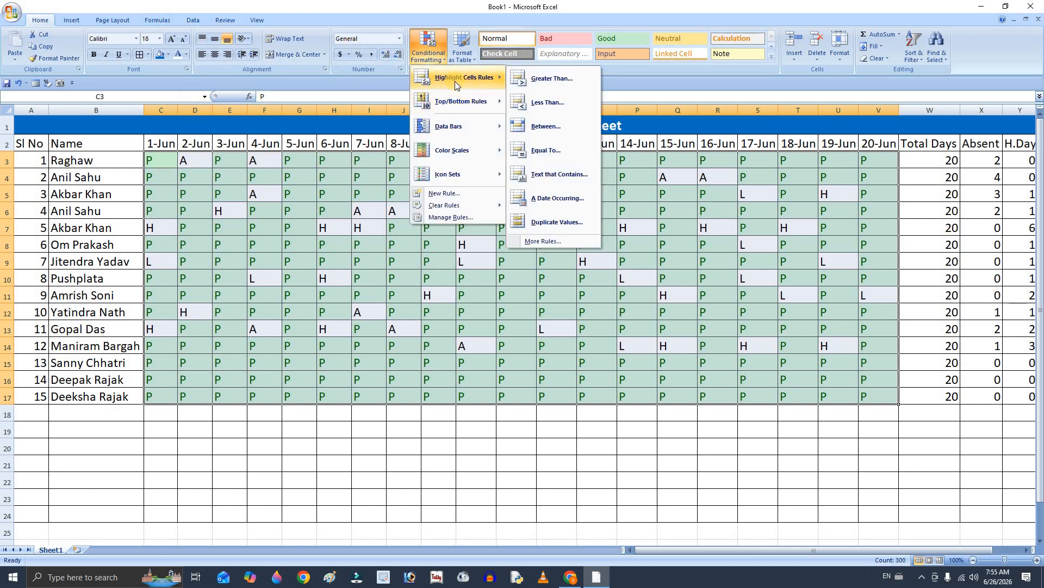
click(575, 155)
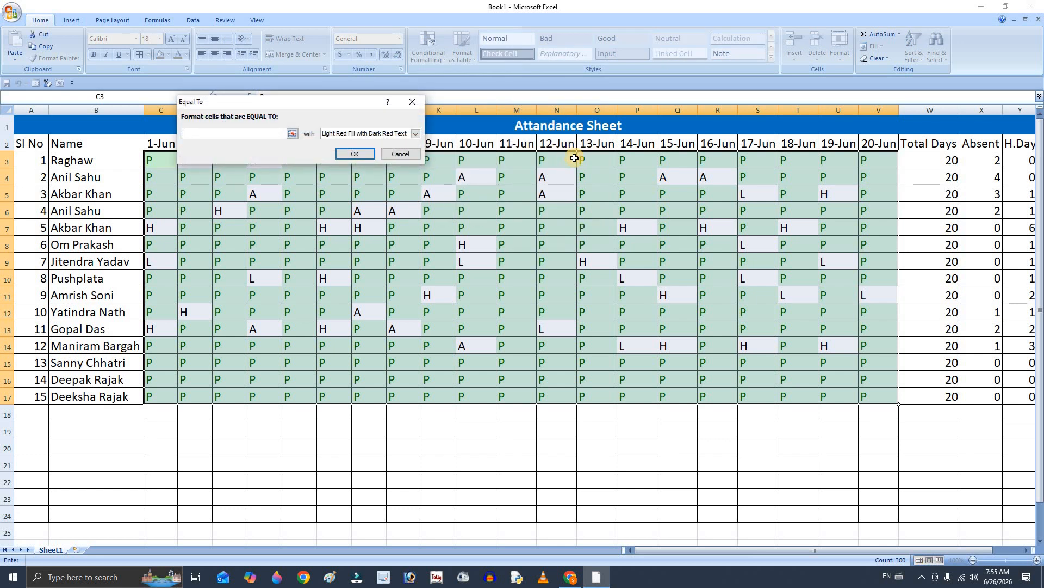
text(A)
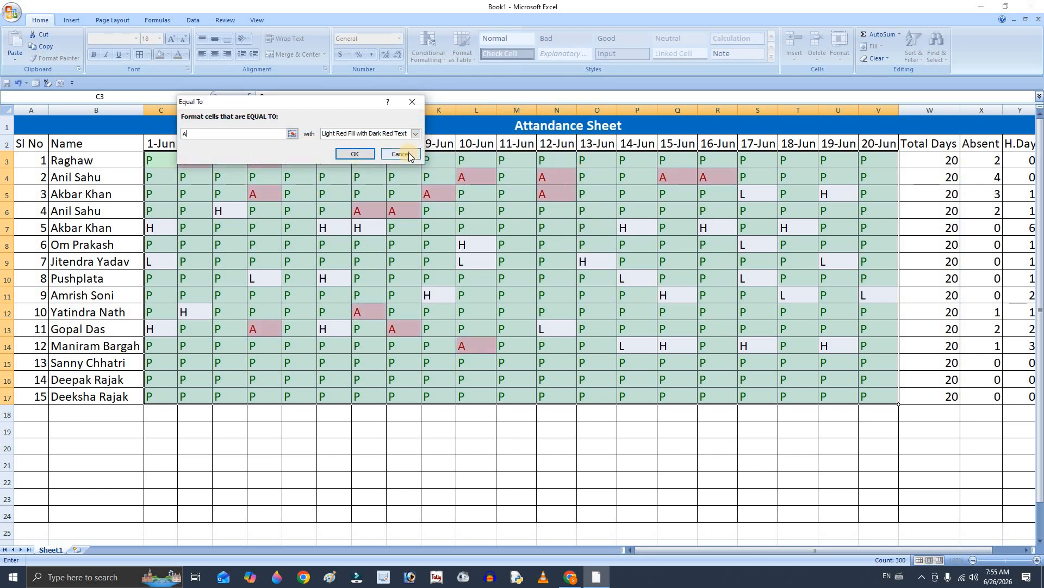
click(354, 154)
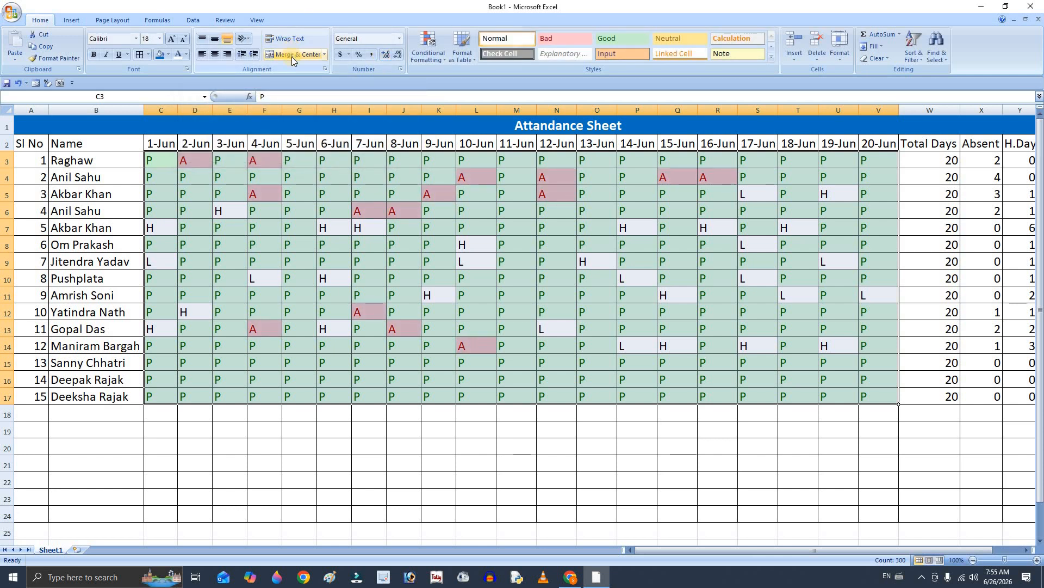
Step: Add an Equal To conditional formatting rule to C3:V17 that shows H with Yellow Fill with Dark Yellow Text
click(423, 52)
mouse_move(463, 77)
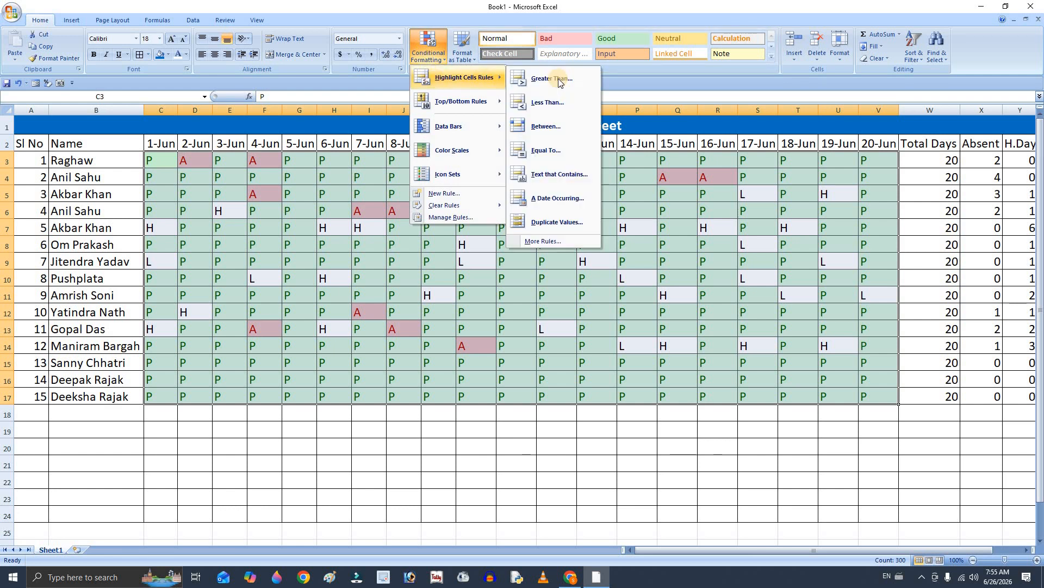
click(542, 152)
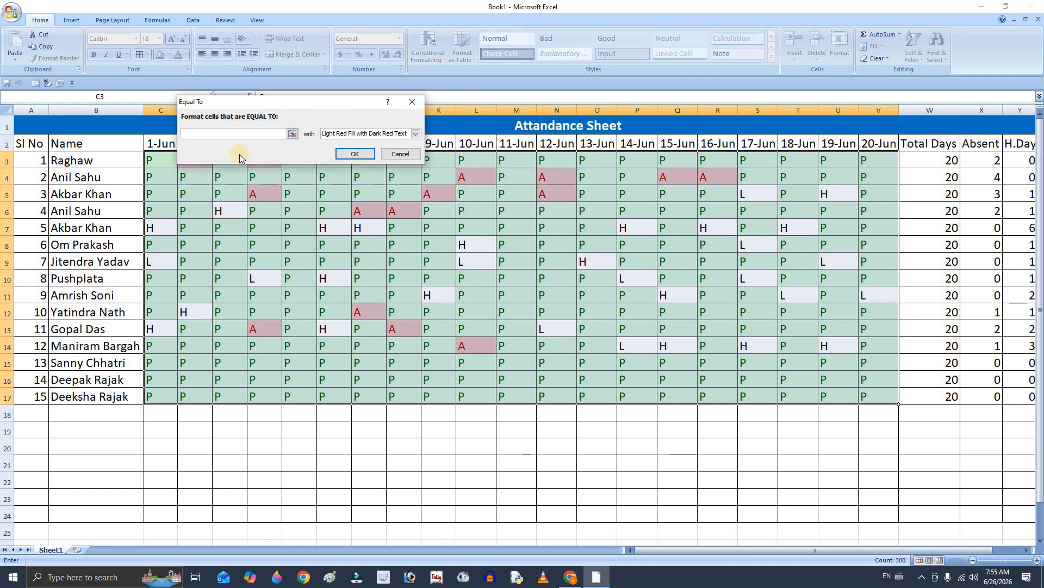
text(H)
click(417, 134)
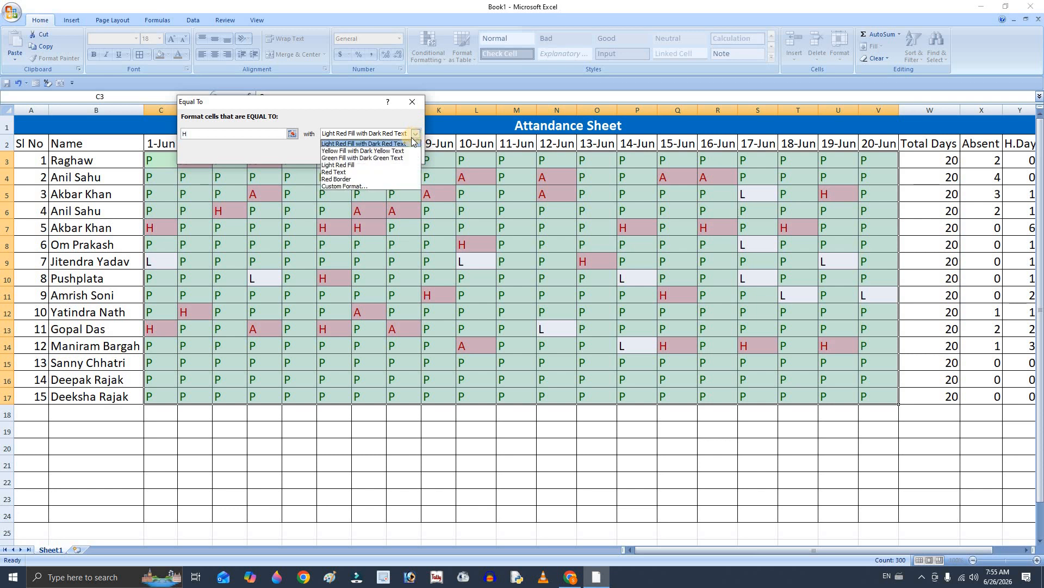
click(402, 152)
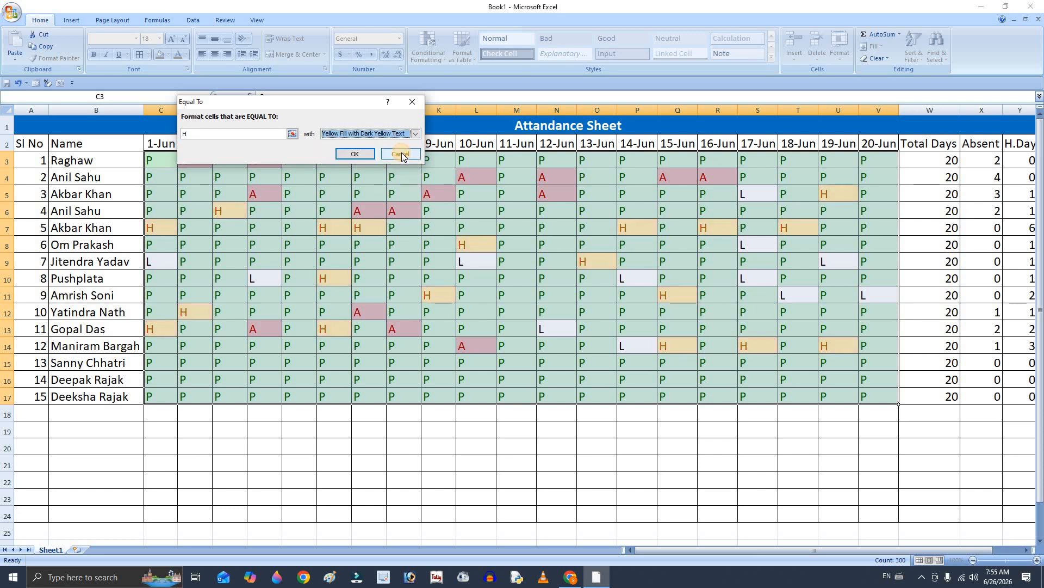
click(356, 156)
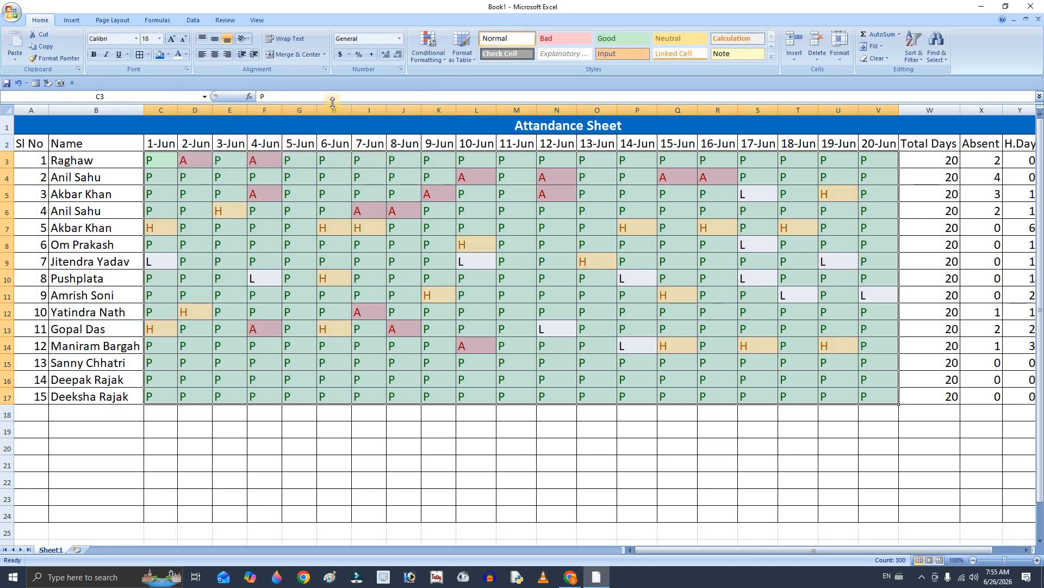
Step: Start an Equal To conditional formatting rule on C3:V17 for L and choose a light blue fill as its custom format
click(441, 48)
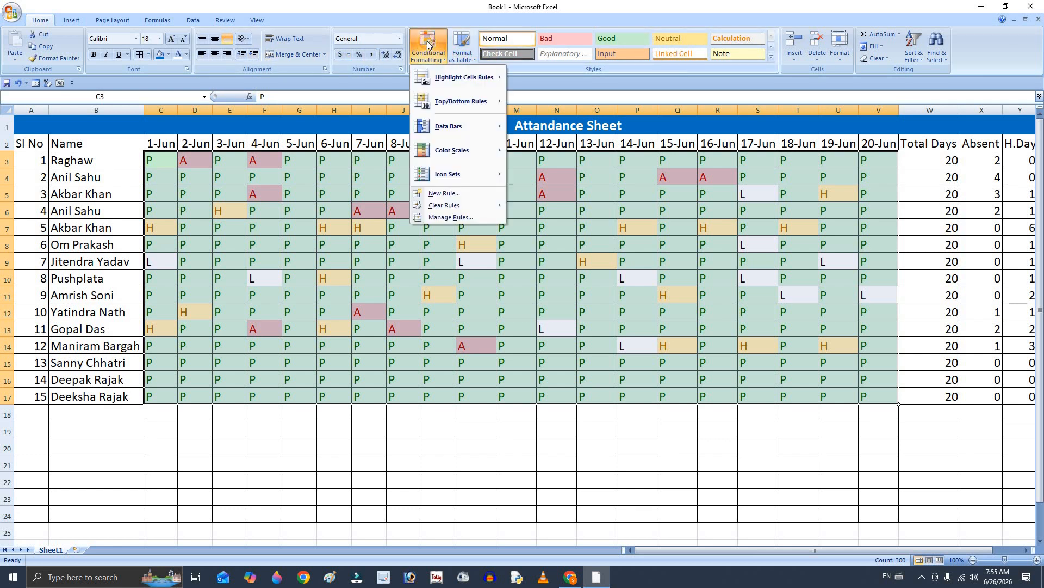
mouse_move(452, 77)
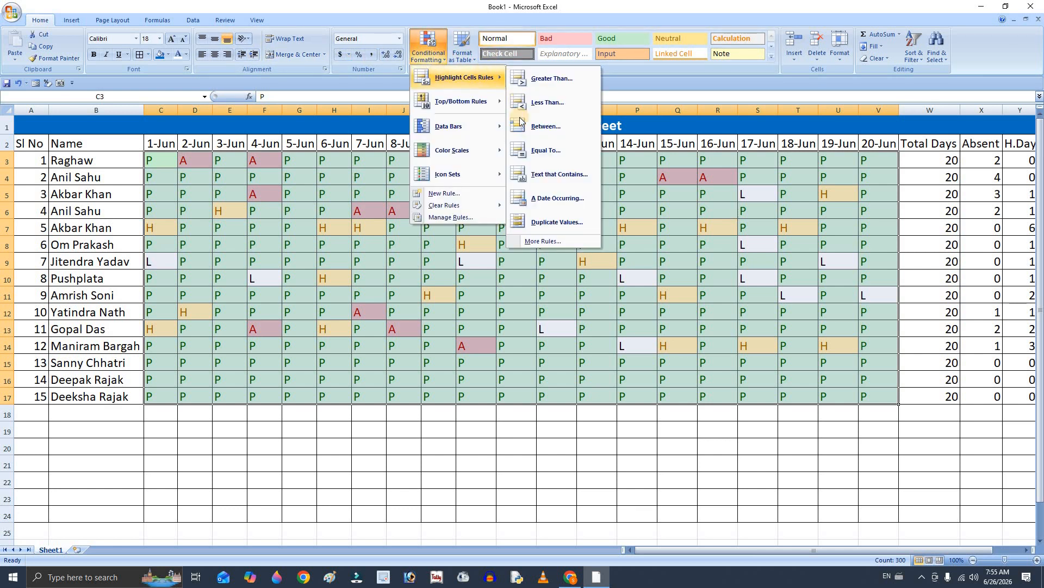
click(526, 154)
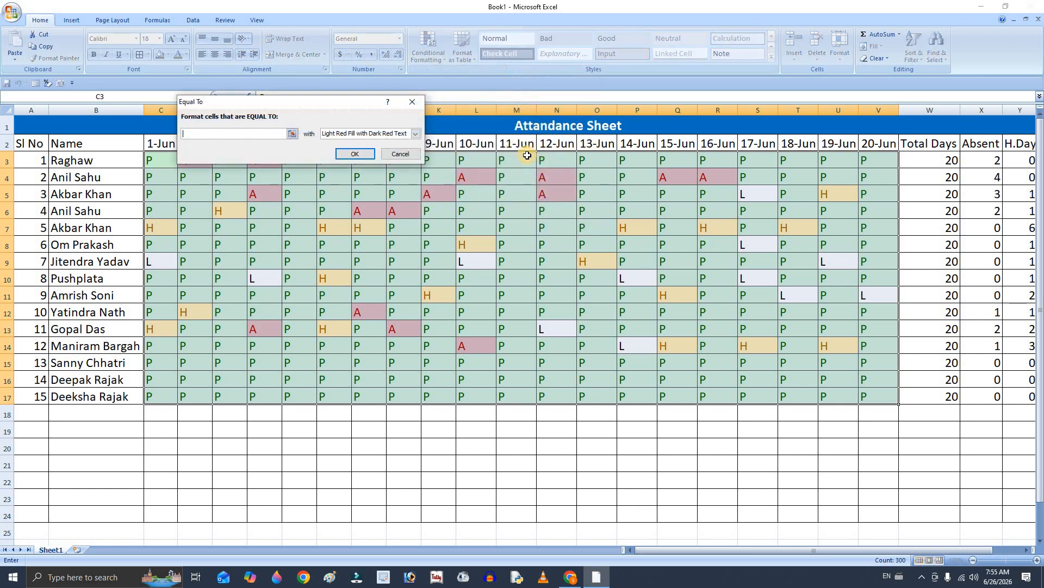
text(L)
click(364, 135)
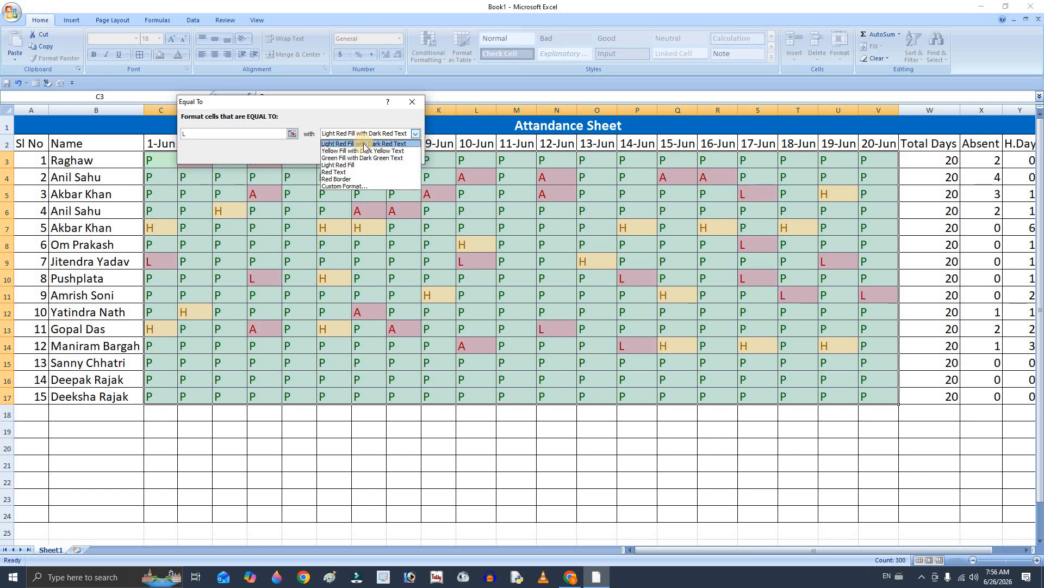
click(357, 186)
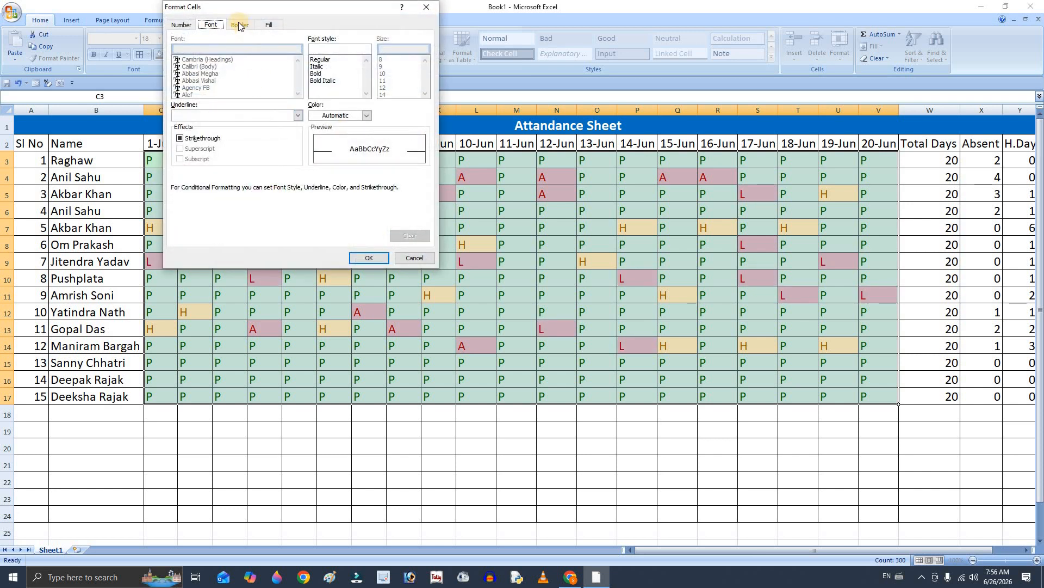
click(275, 24)
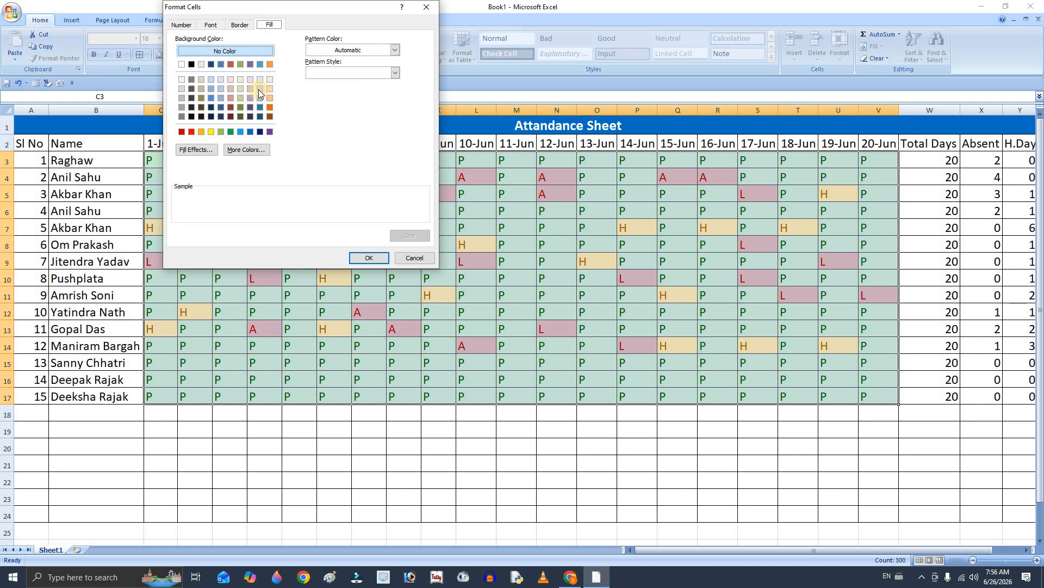
click(259, 89)
Step: Set the custom format's font color to standard blue and apply the rule for L
click(210, 24)
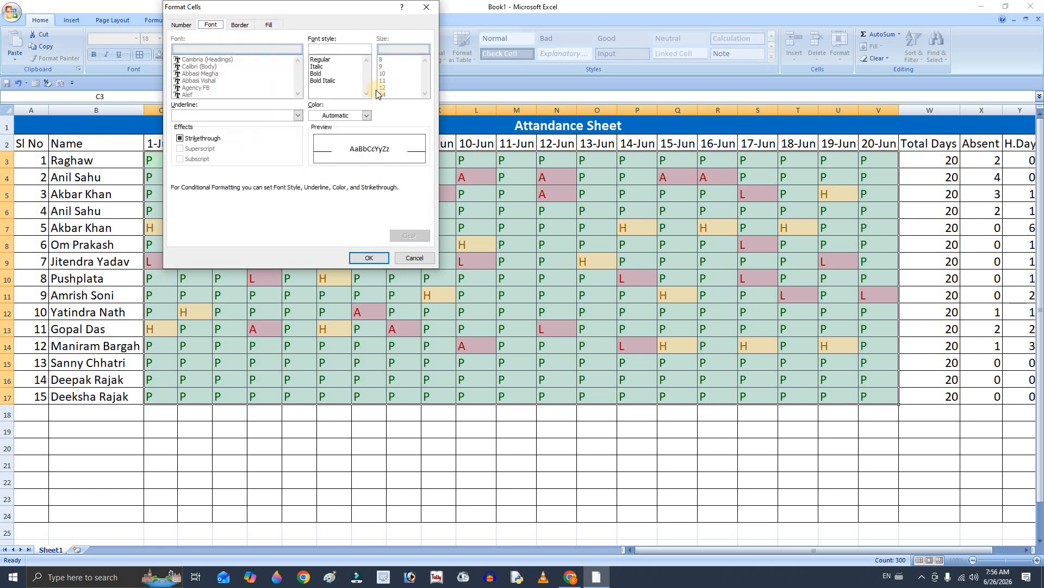
click(368, 114)
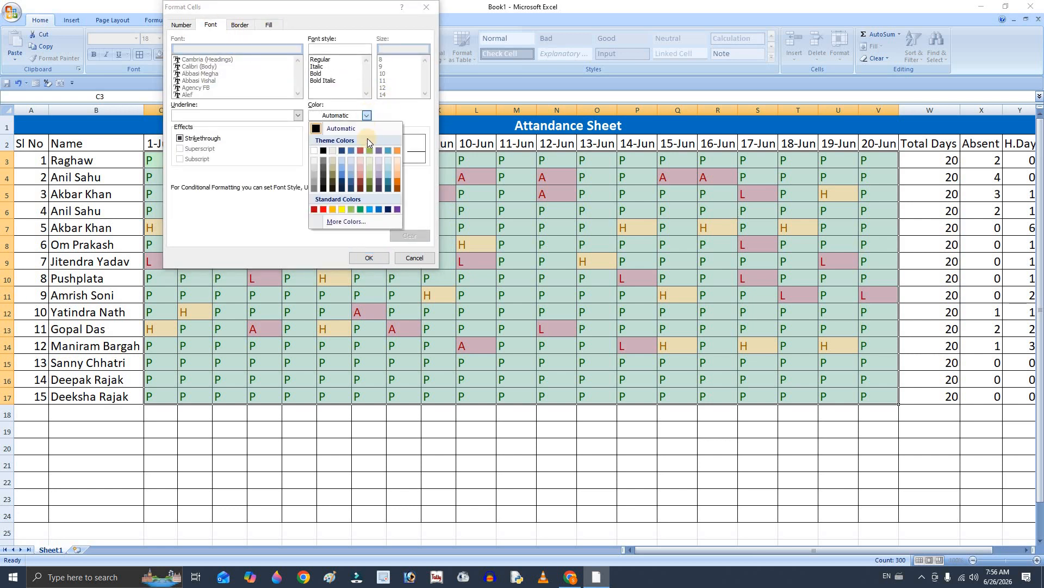
click(378, 209)
click(370, 259)
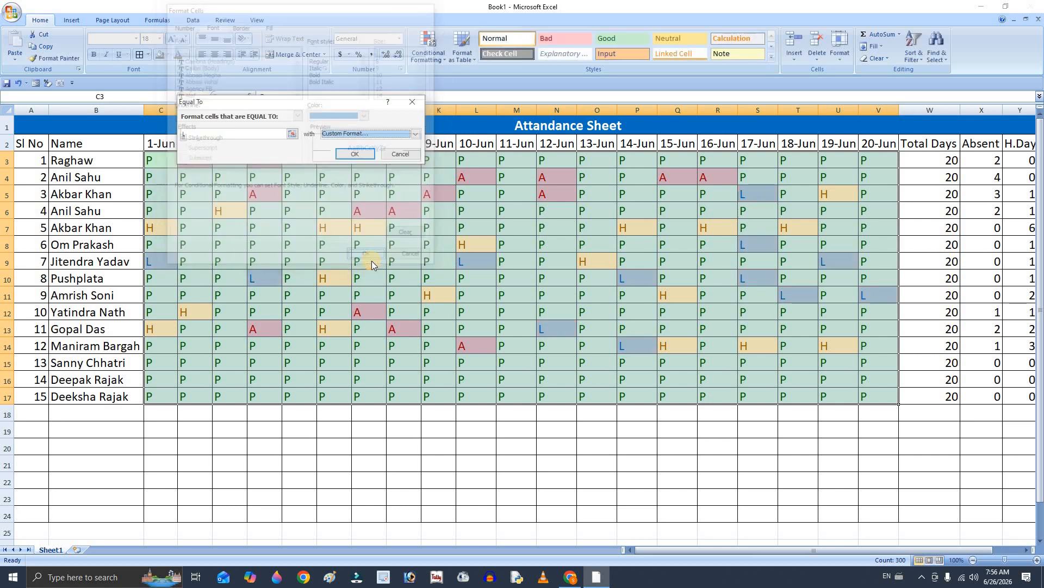
click(354, 153)
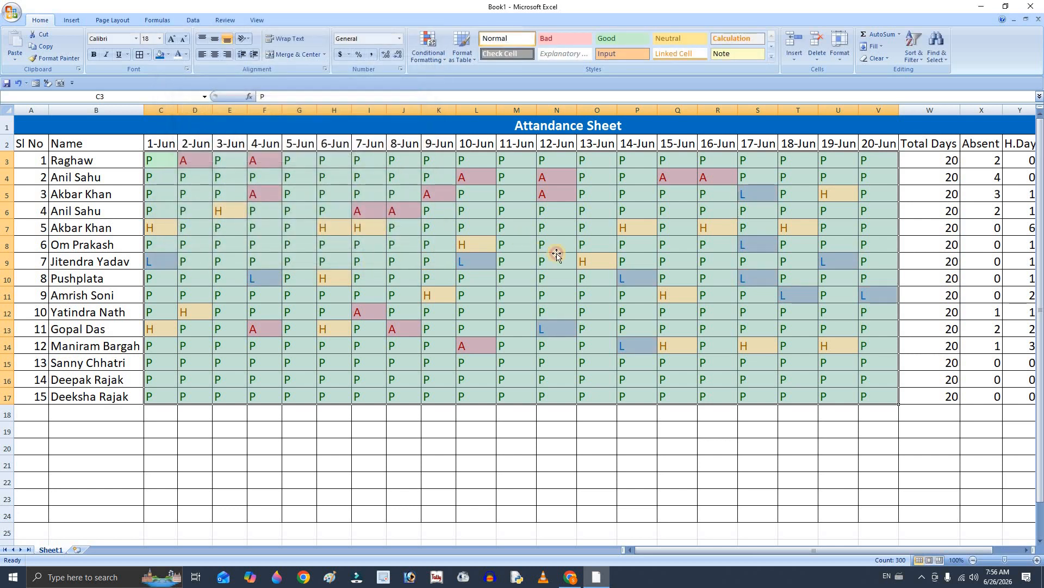
Step: Change the 1-Jun mark in C4 to H to test the color rules
click(439, 243)
click(265, 227)
click(164, 219)
click(164, 179)
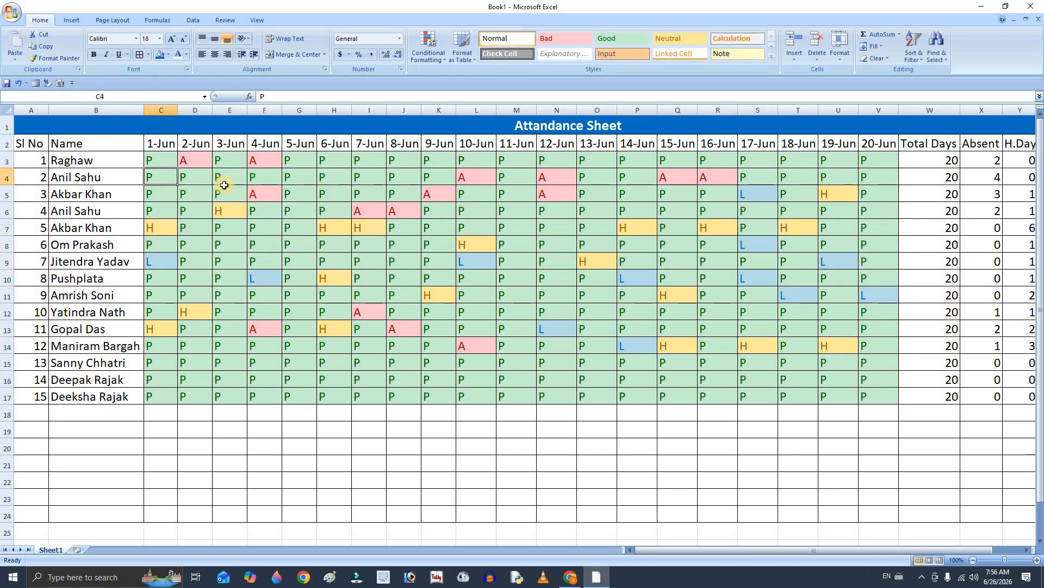
text(H)
key(Return)
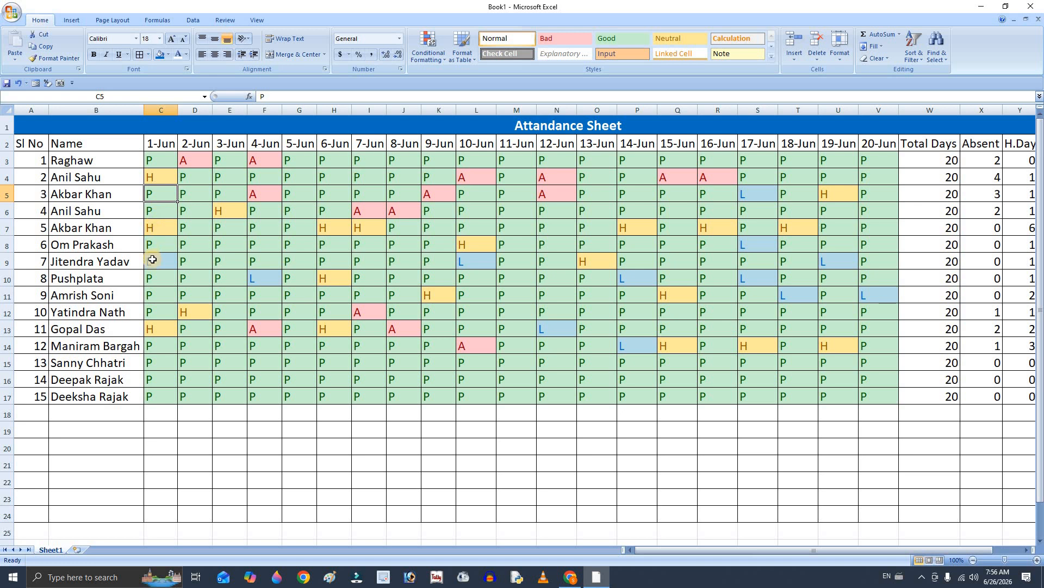
Step: Change the 3-Jun mark in E5 to L and check the summary columns
click(230, 194)
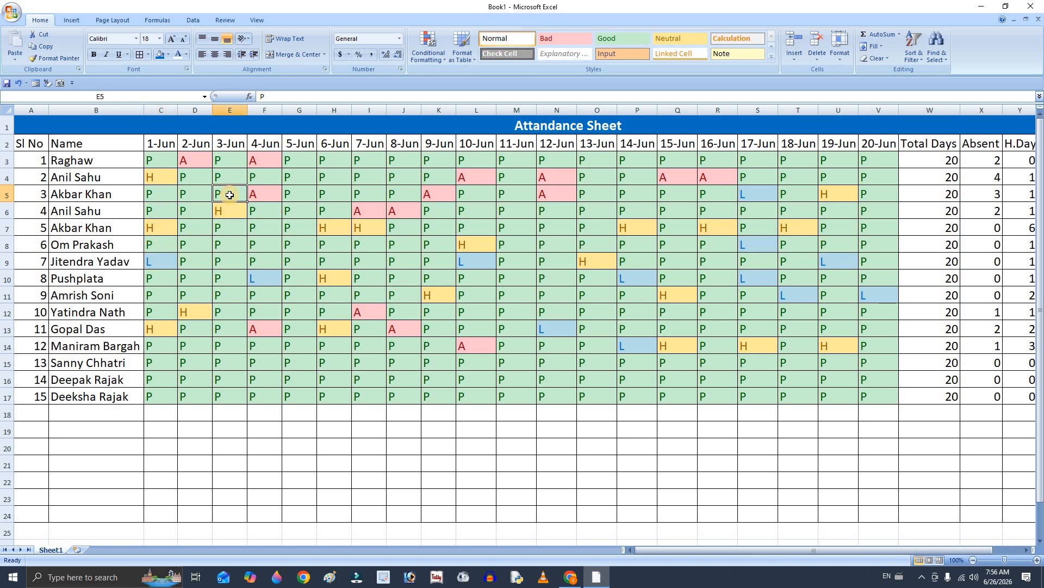
text(L)
click(245, 276)
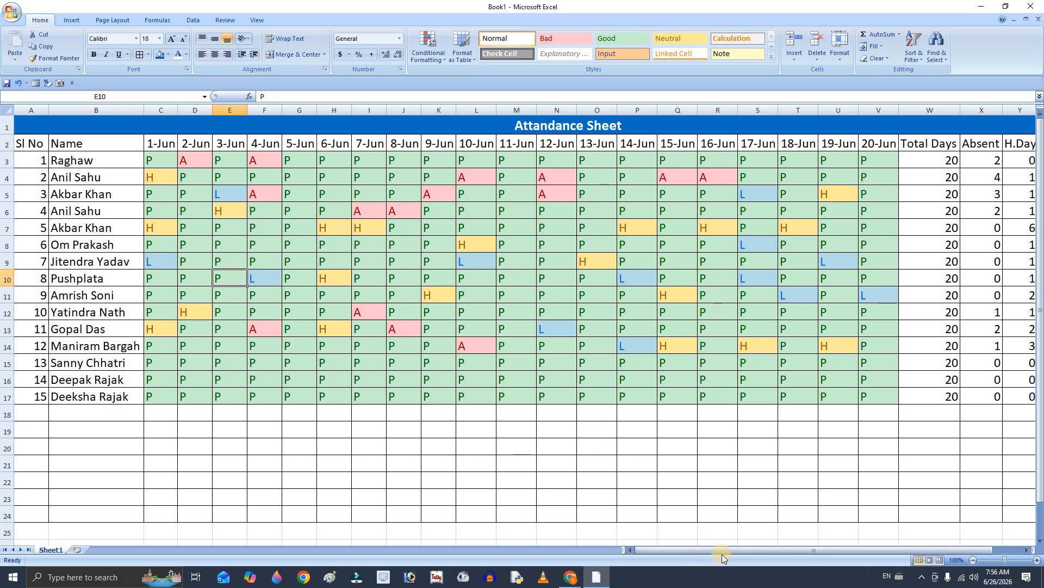
drag(726, 549, 838, 547)
click(771, 327)
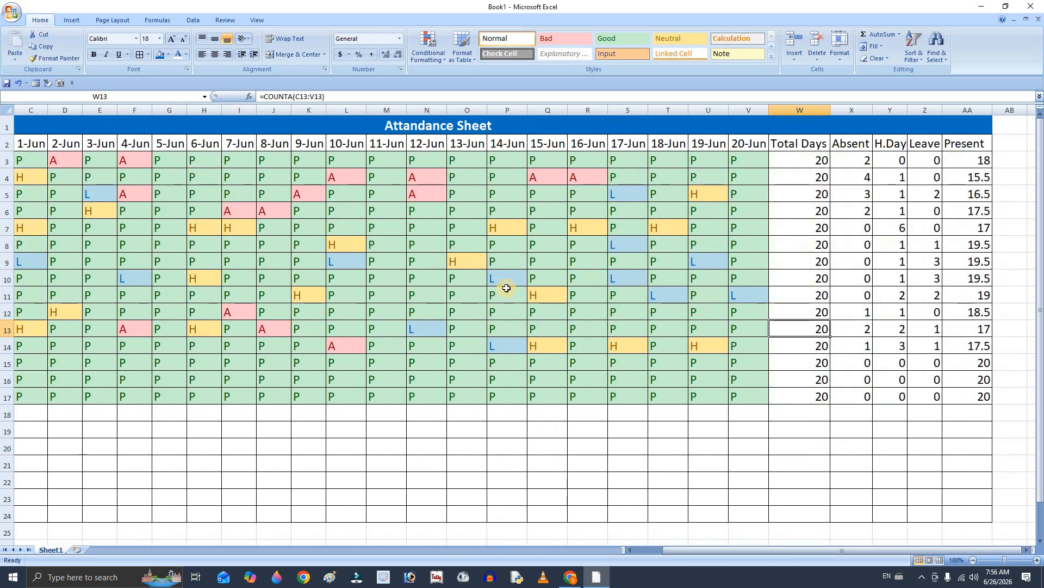
click(504, 292)
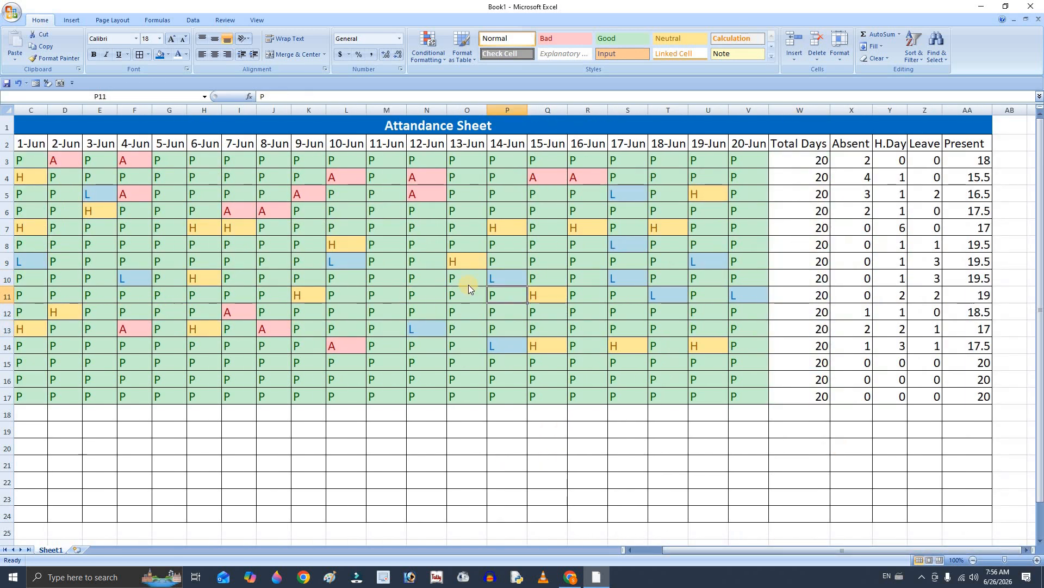
Step: Save the workbook in the Documents folder as ATTANDANCE SHEET in Excel Workbook (*.xlsx) format
key(ctrl+s)
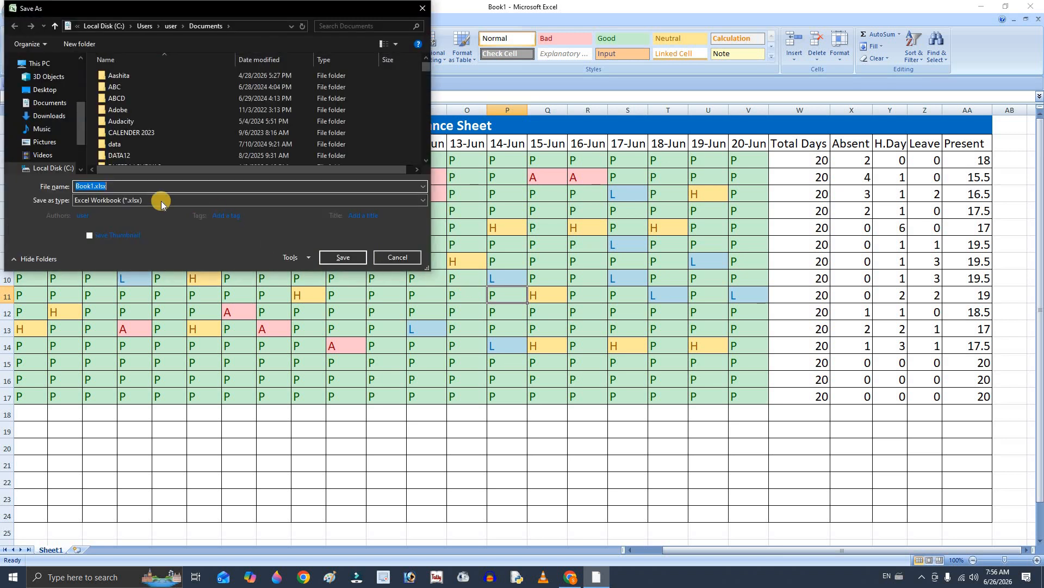
text(ATTA)
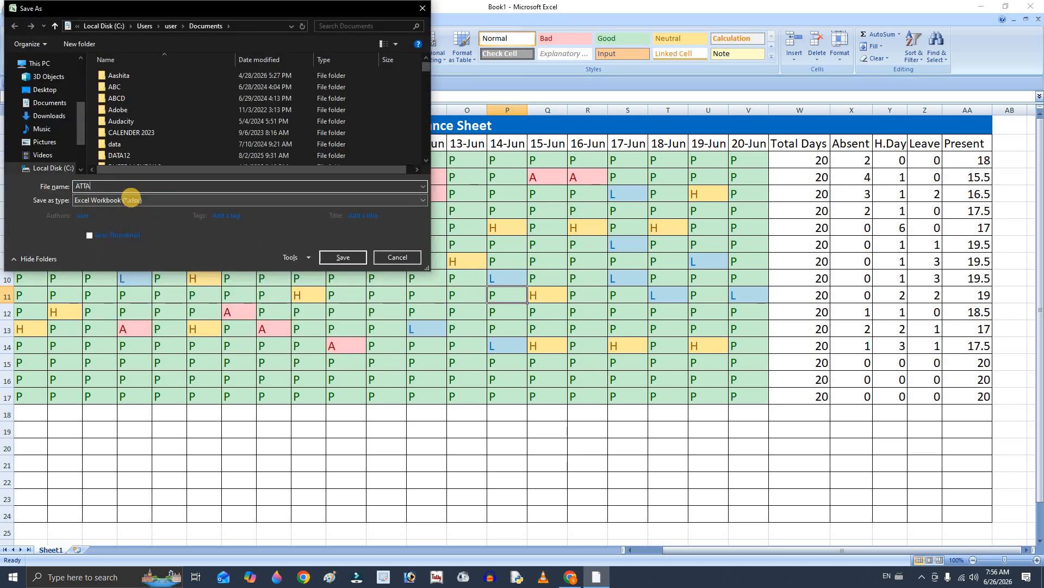
text(NDANCE SHEET)
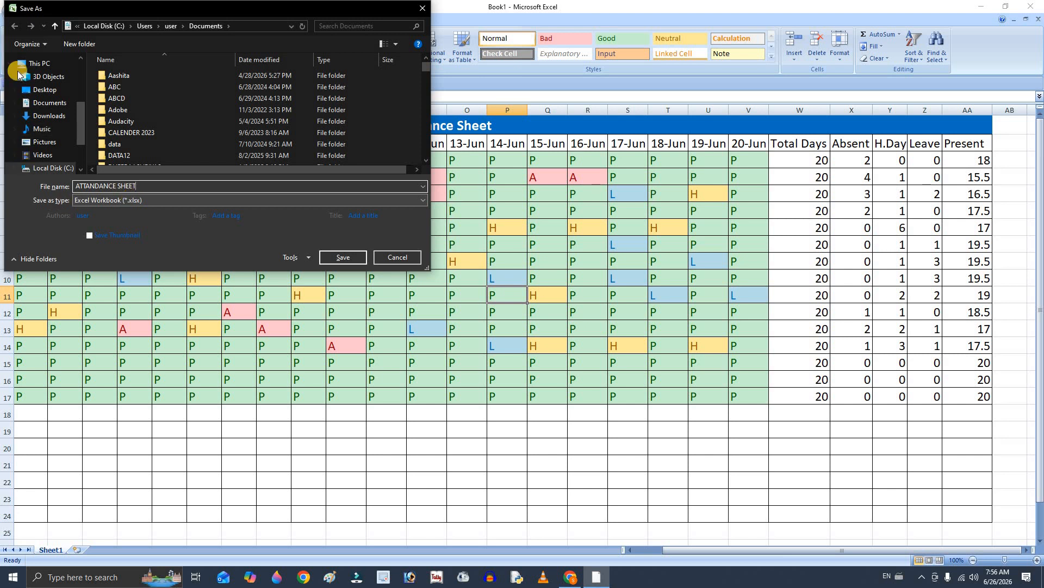
click(346, 257)
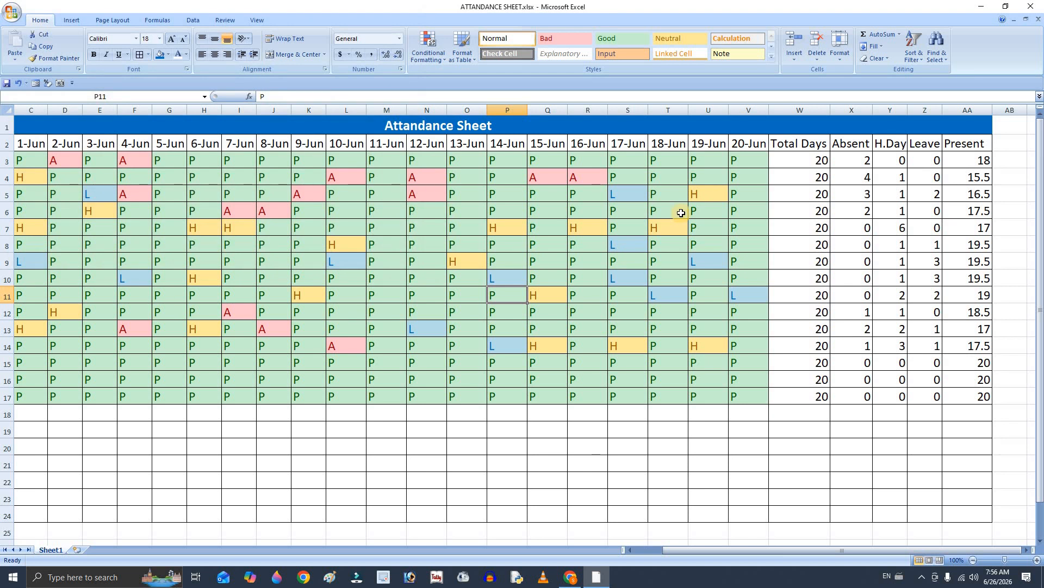
click(744, 159)
click(746, 280)
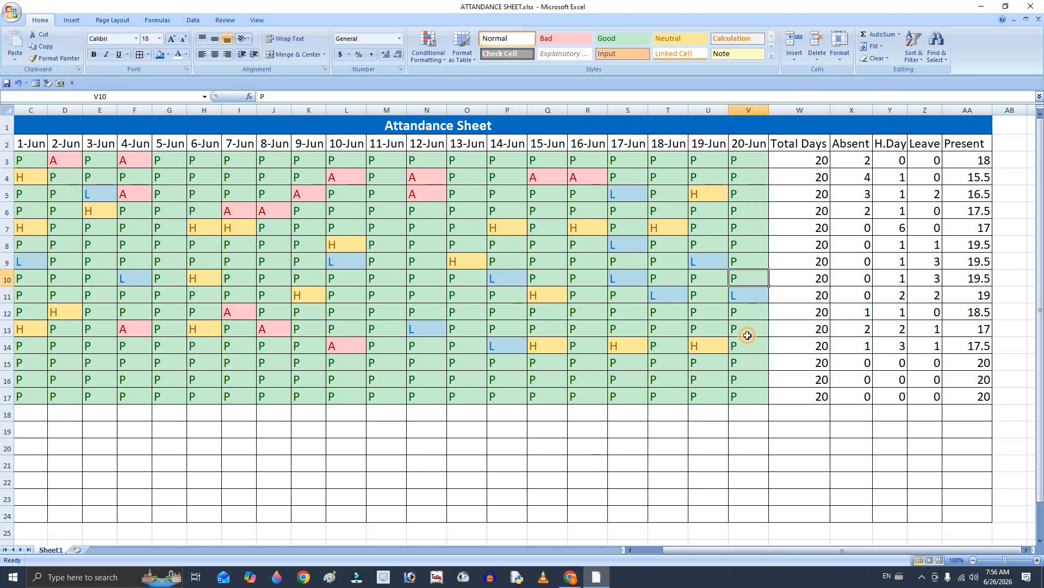
click(747, 335)
click(738, 385)
click(732, 403)
click(521, 381)
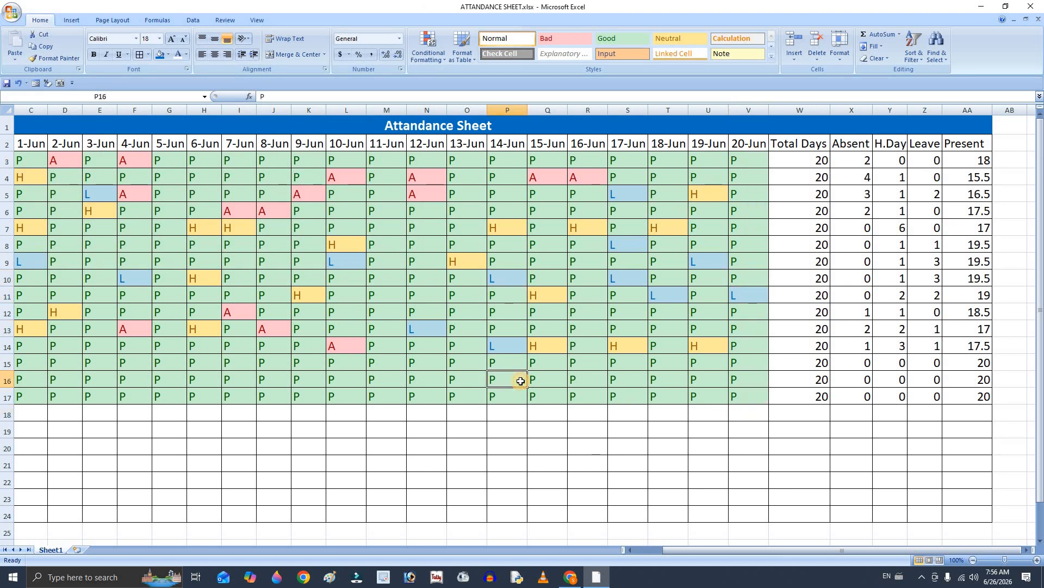